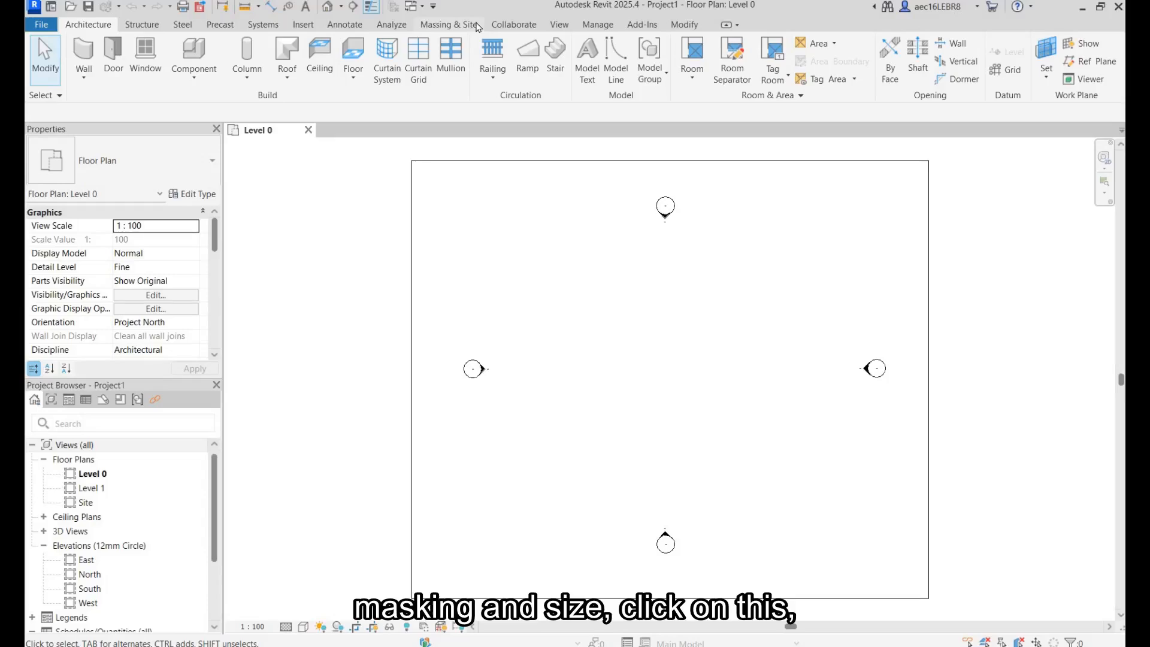
- Create a toposolid from sketch on Level 0 with a rectangular boundary about 20000 by 12900 mm between the elevation markers
click(473, 24)
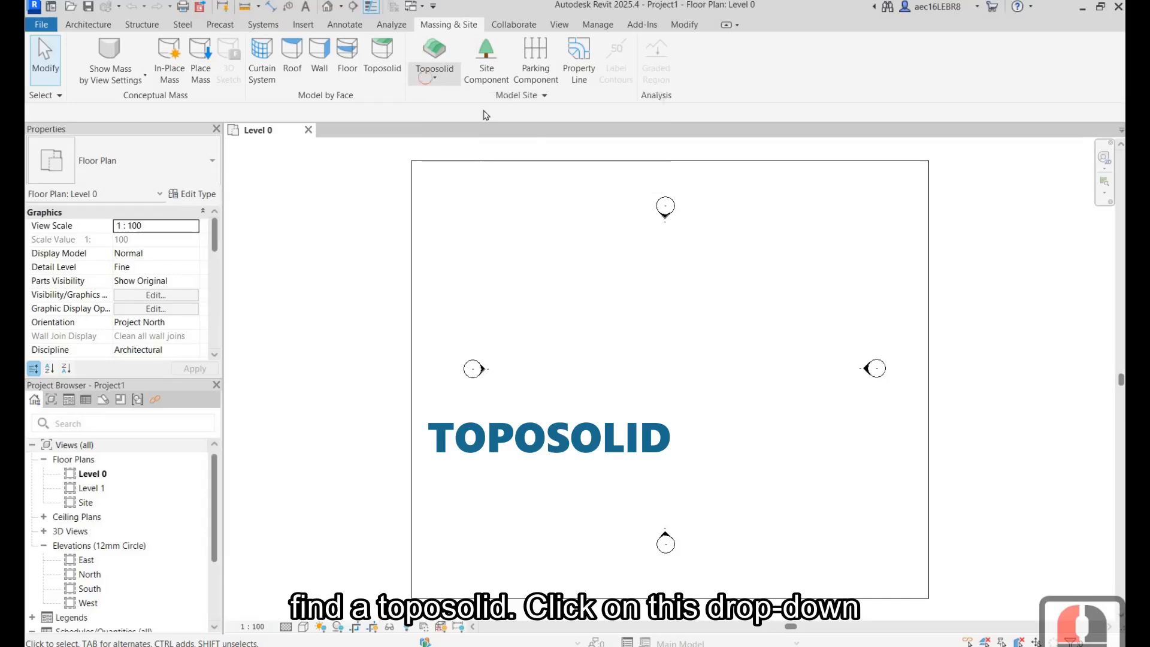
click(427, 80)
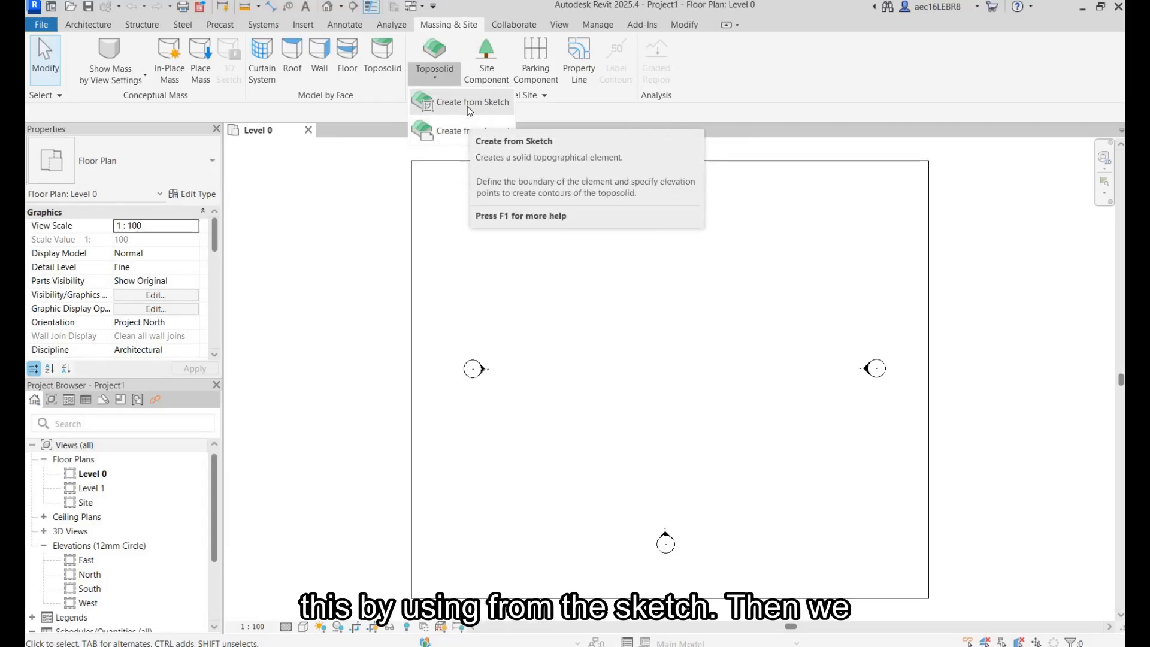
click(469, 108)
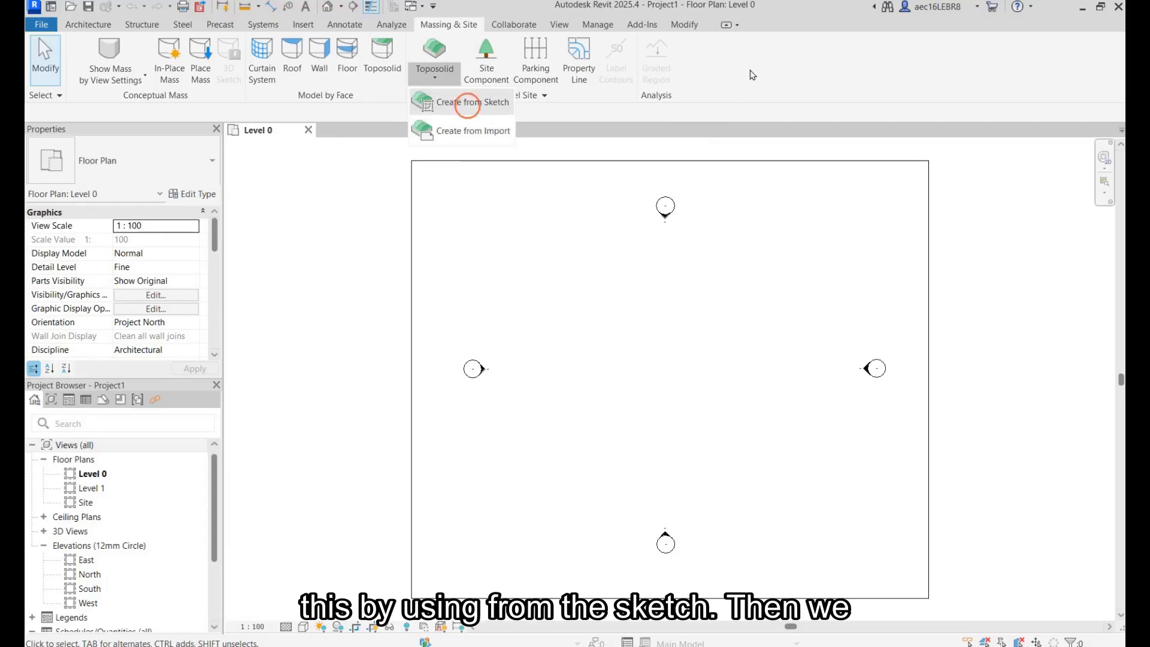
click(519, 264)
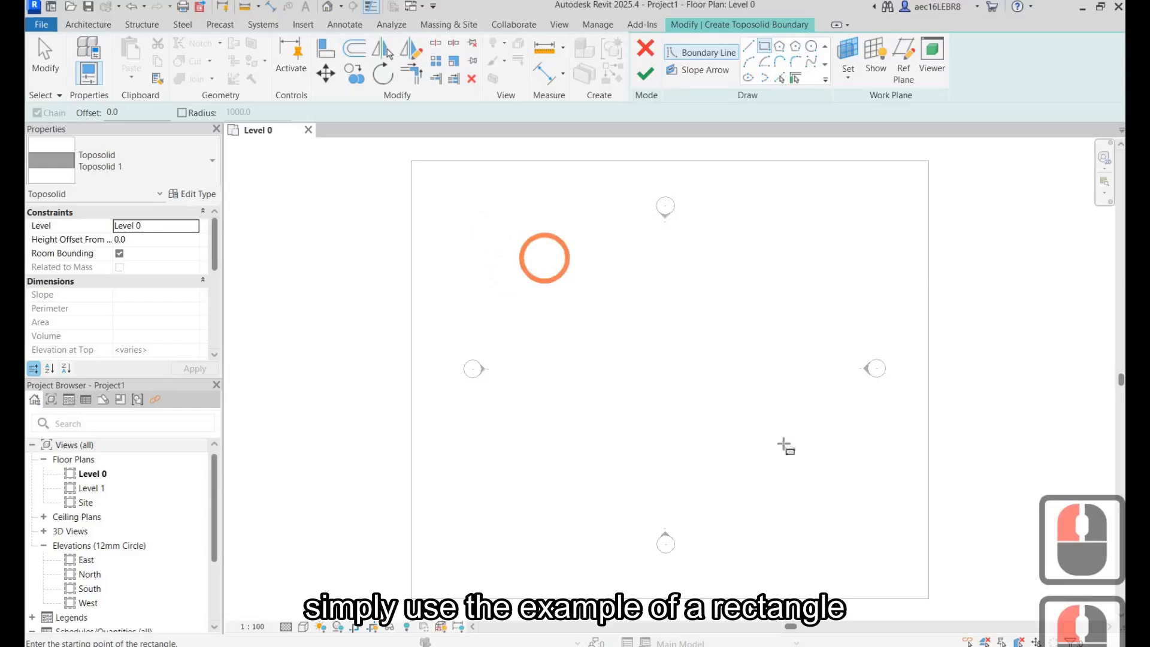
click(815, 457)
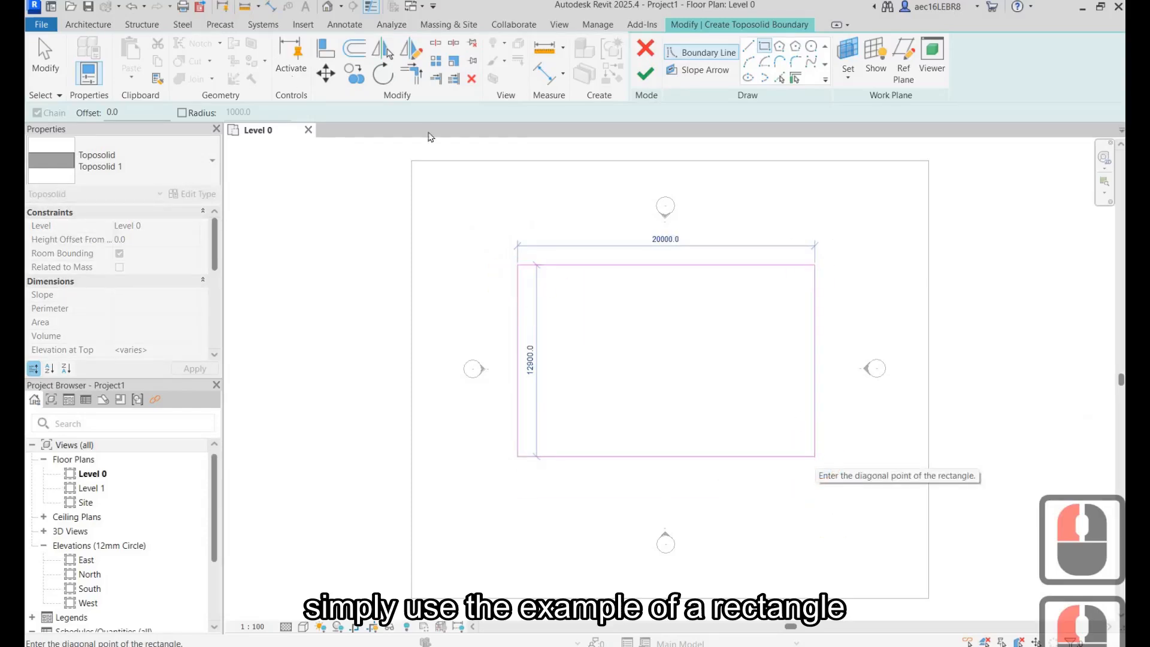
click(770, 351)
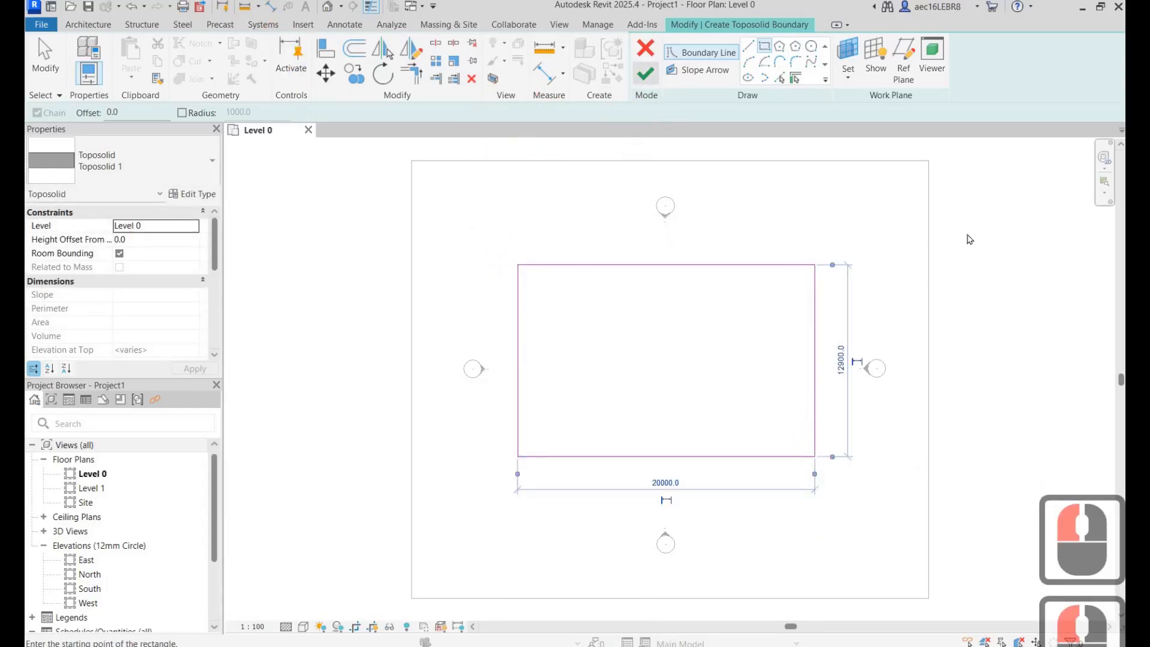
click(645, 73)
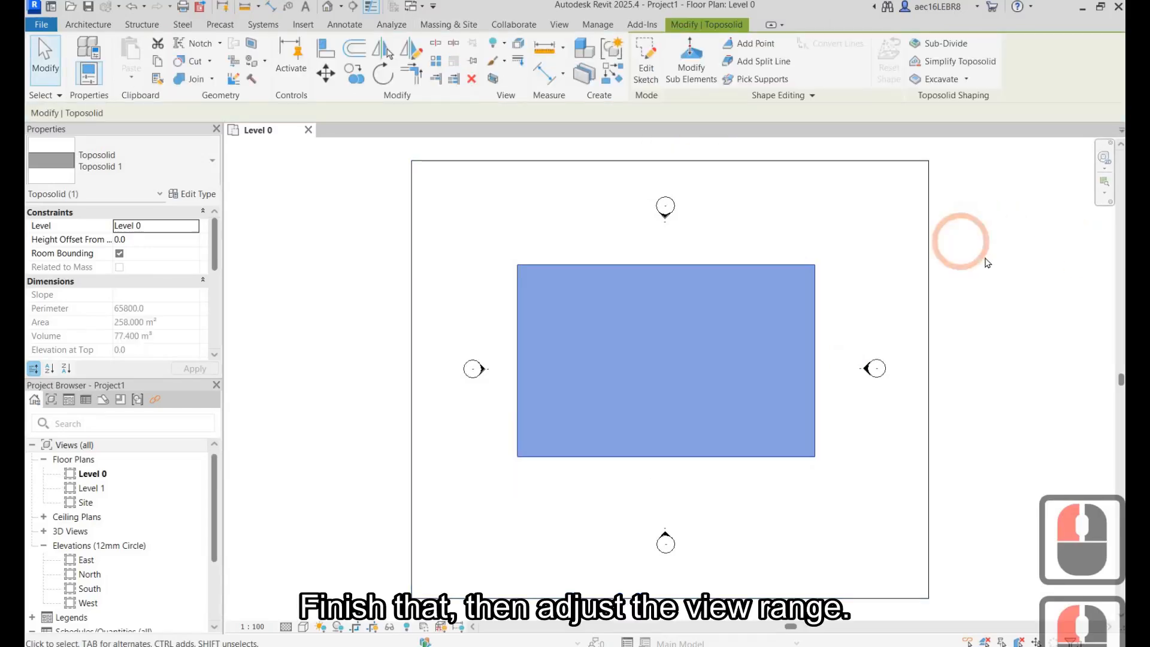
click(467, 200)
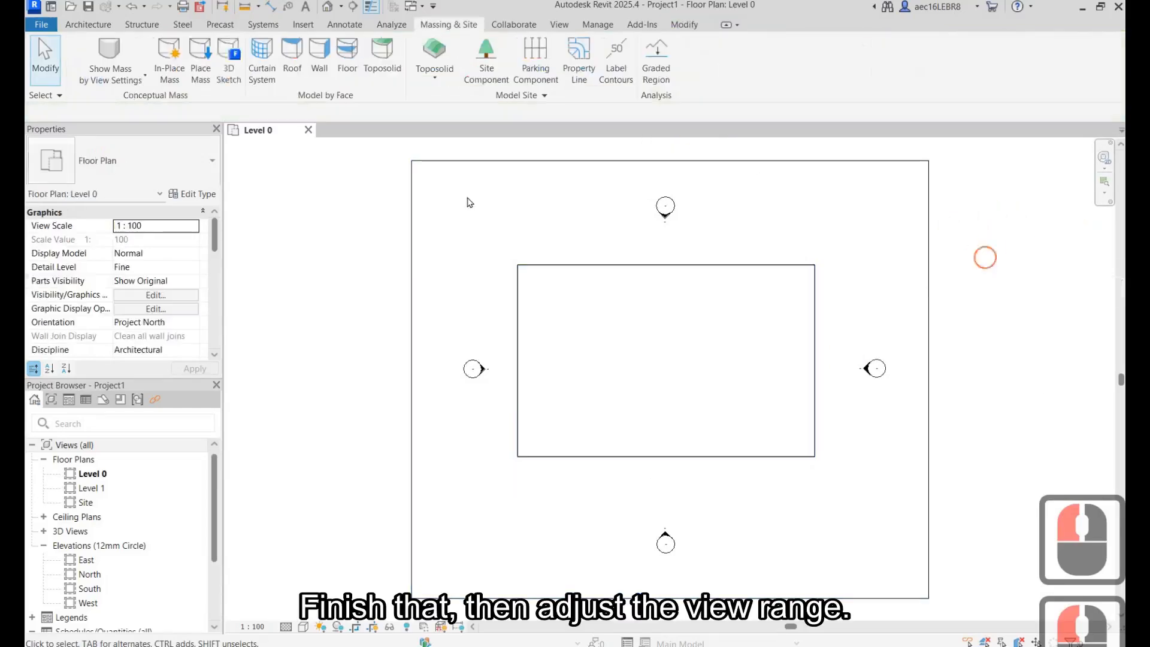
- Set both the top and cut plane offsets in the Level 0 view range to 5000
key(v)
key(r)
click(862, 270)
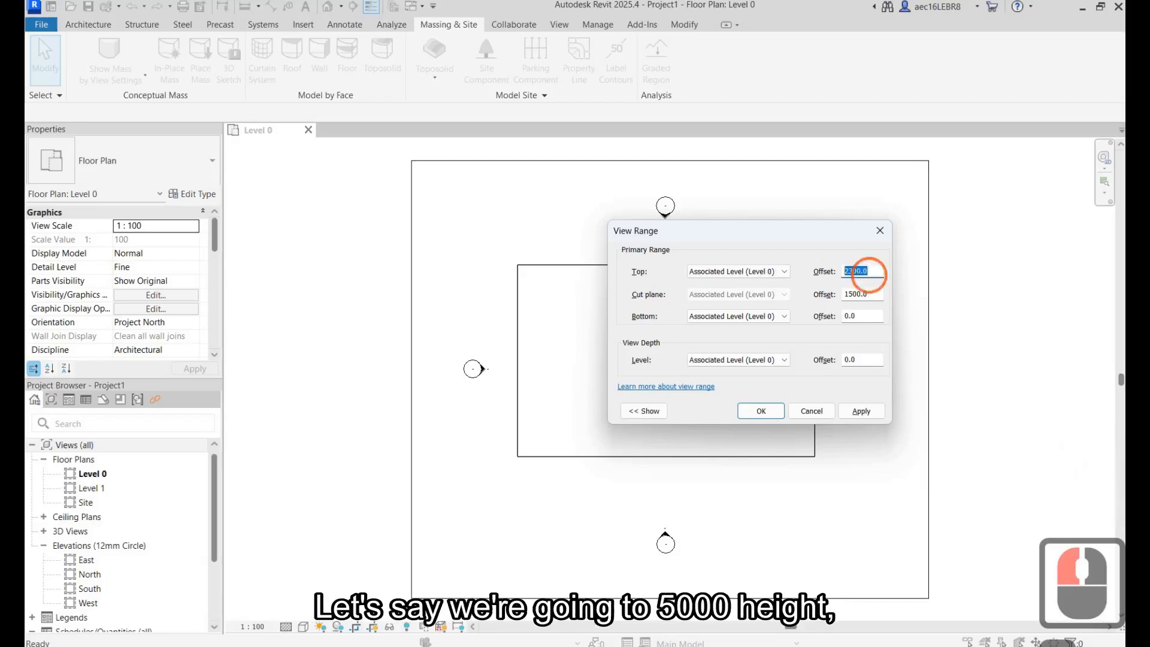
text(5000)
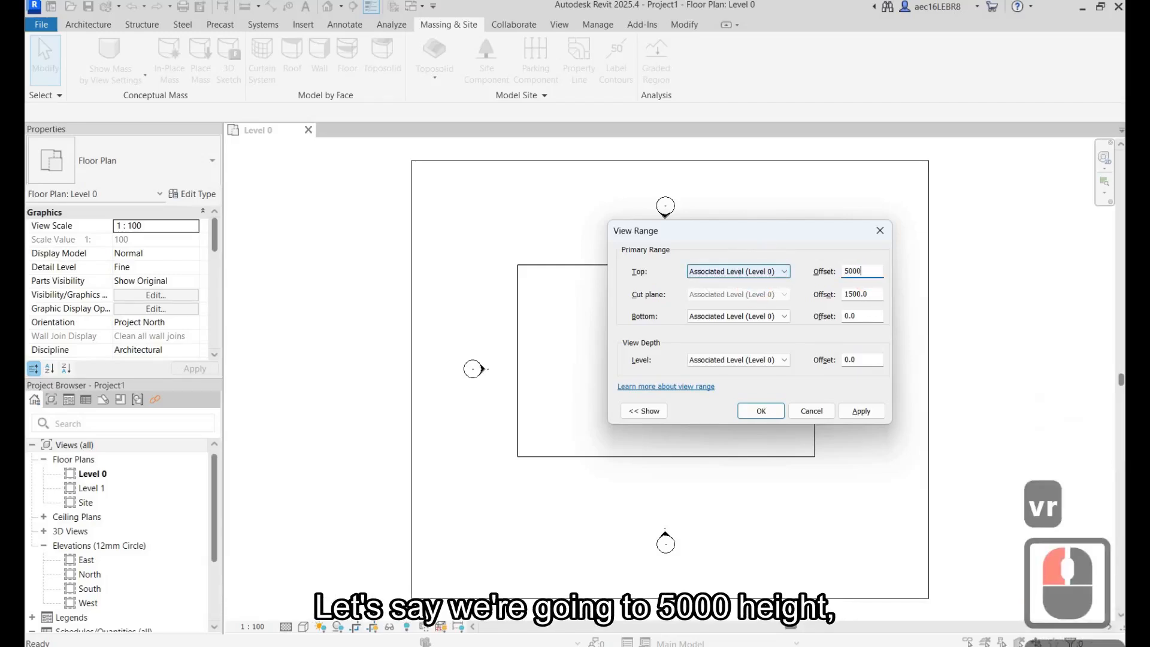
click(879, 295)
text(5000)
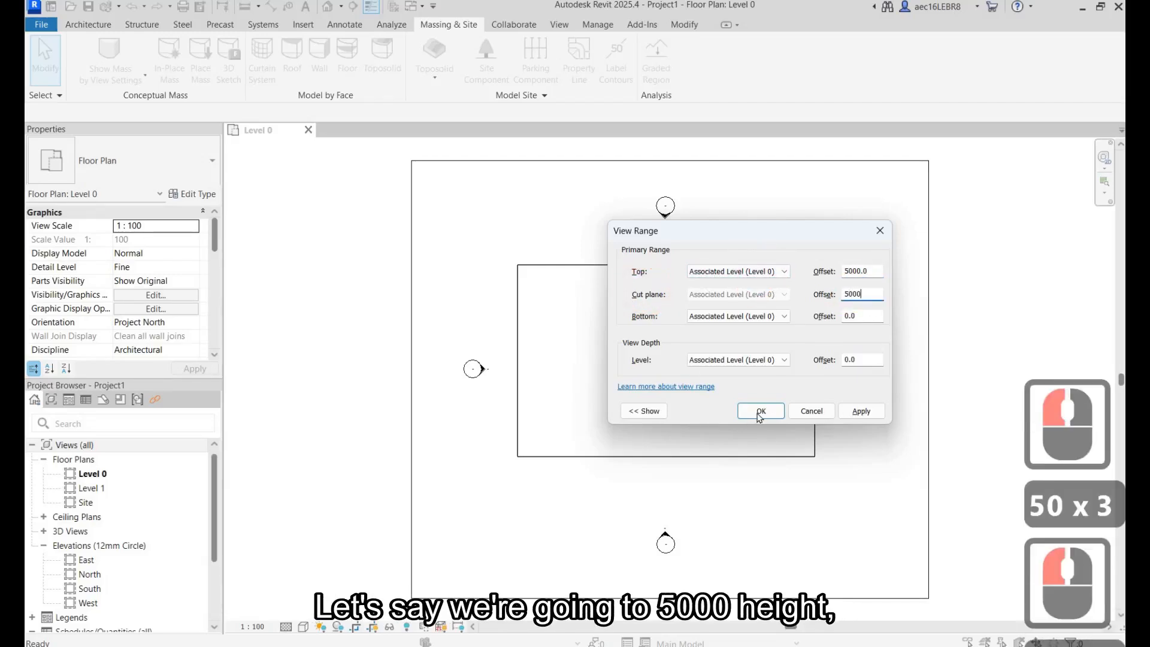
click(759, 411)
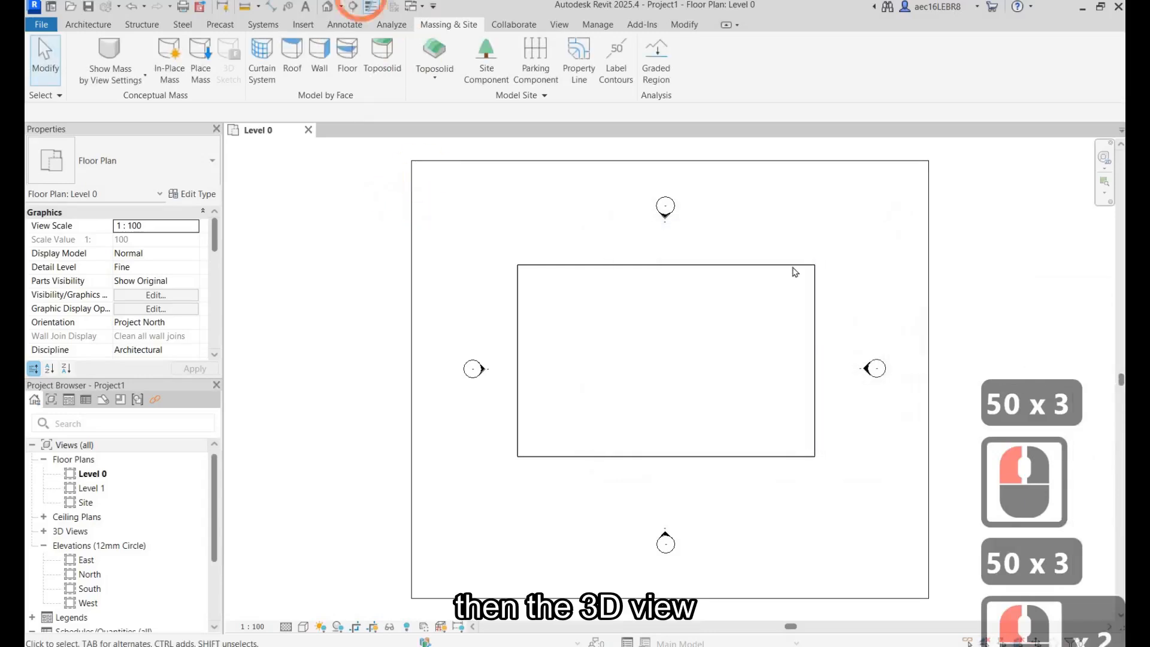
- Open the default 3D view and tile it side by side with the Level 0 floor plan
click(327, 7)
click(791, 261)
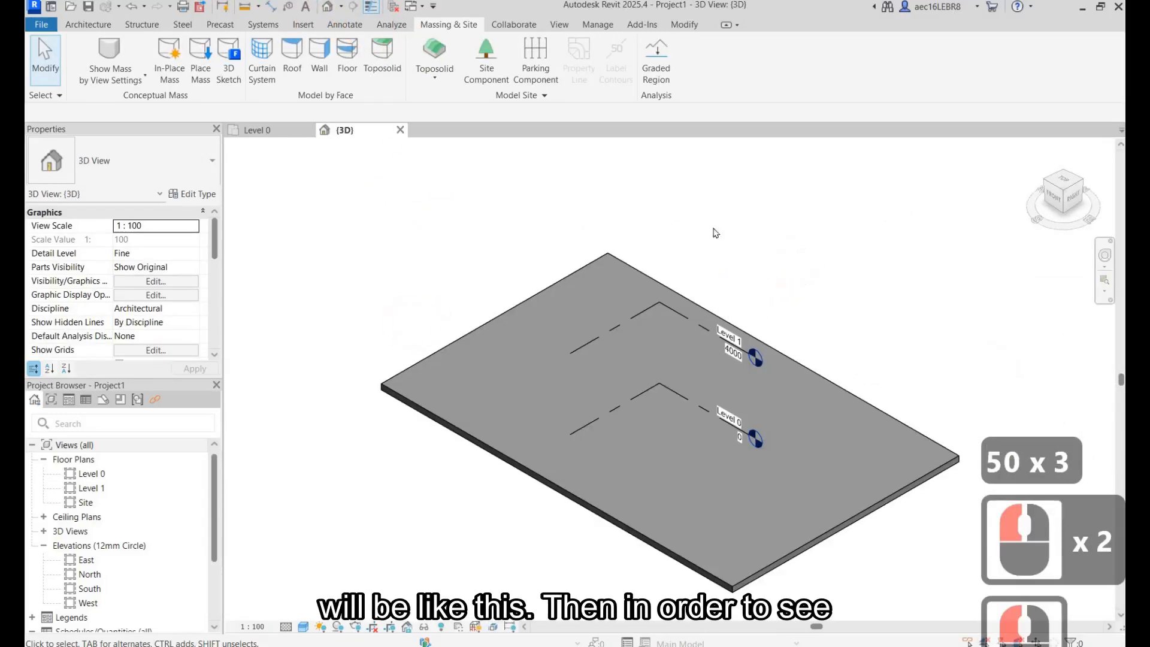
click(263, 130)
click(543, 237)
click(354, 130)
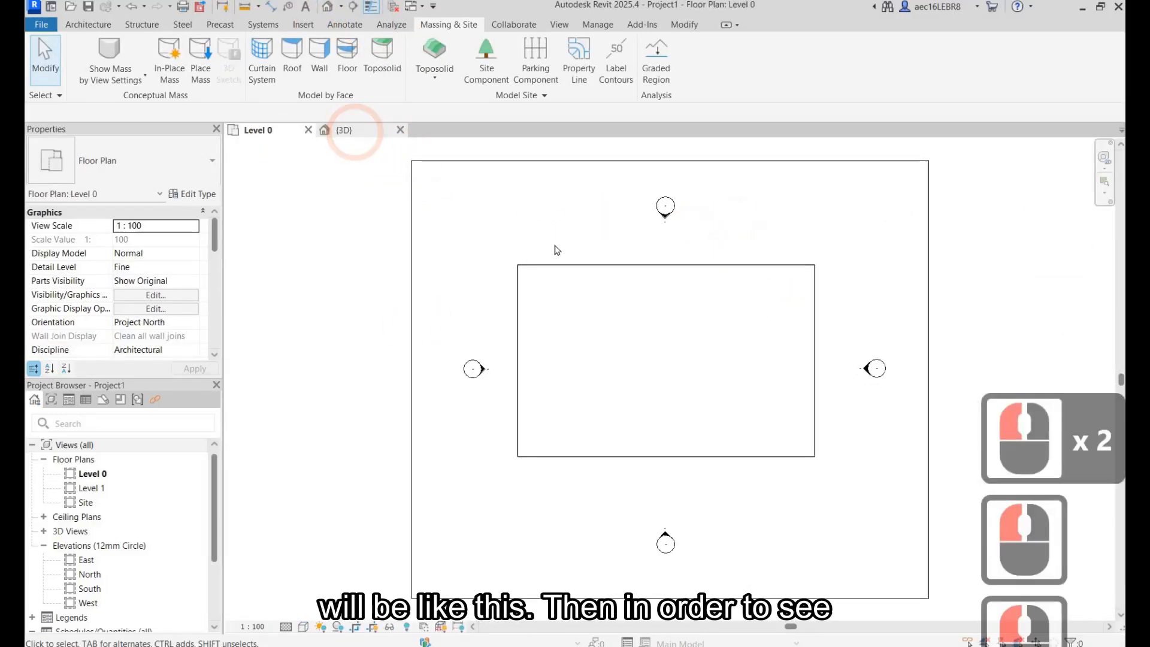
click(557, 245)
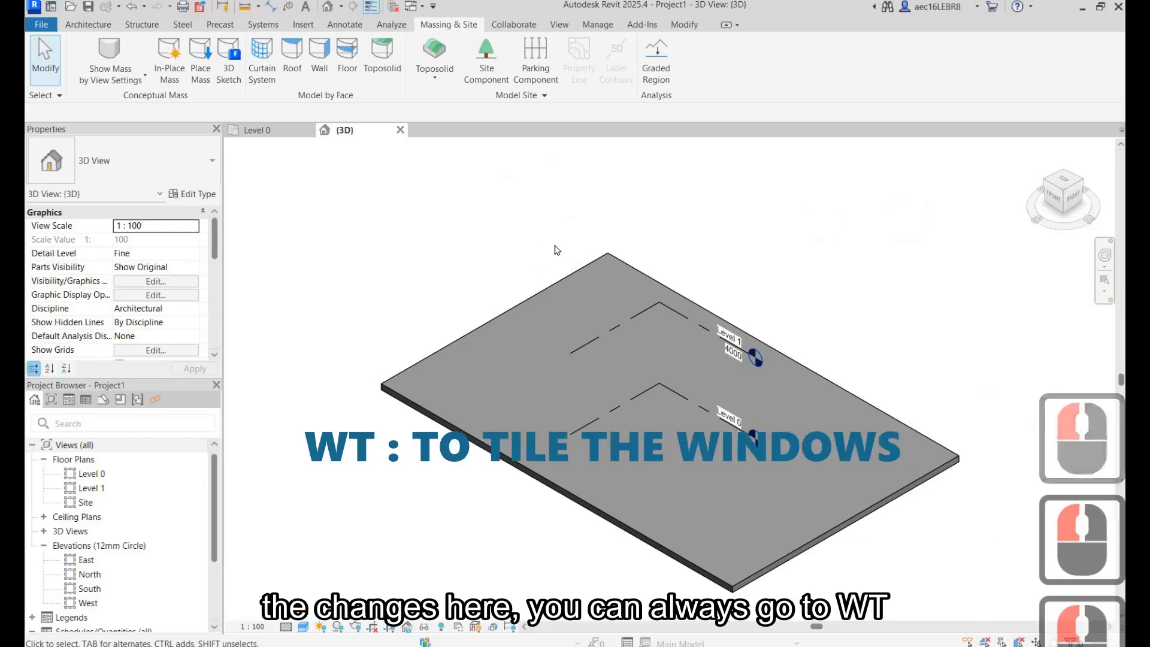
key(w)
key(t)
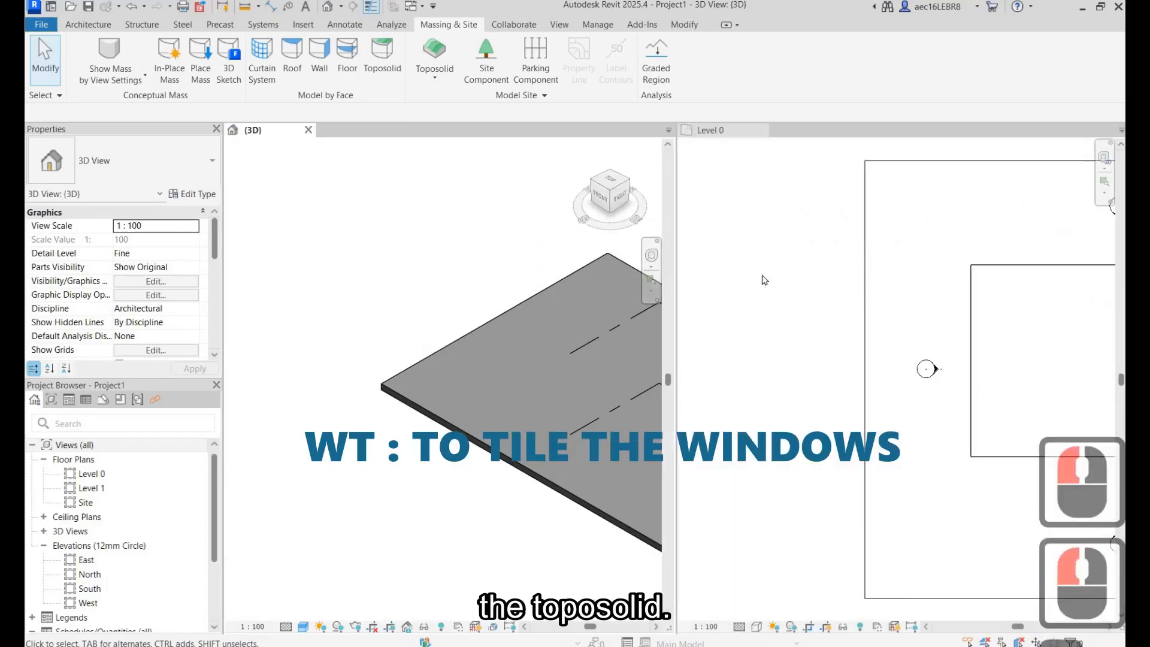
- Examine the whole toposolid in both the tiled 3D view and the Level 0 plan
scroll(543, 299, down, 9)
click(759, 272)
scroll(575, 295, down, 4)
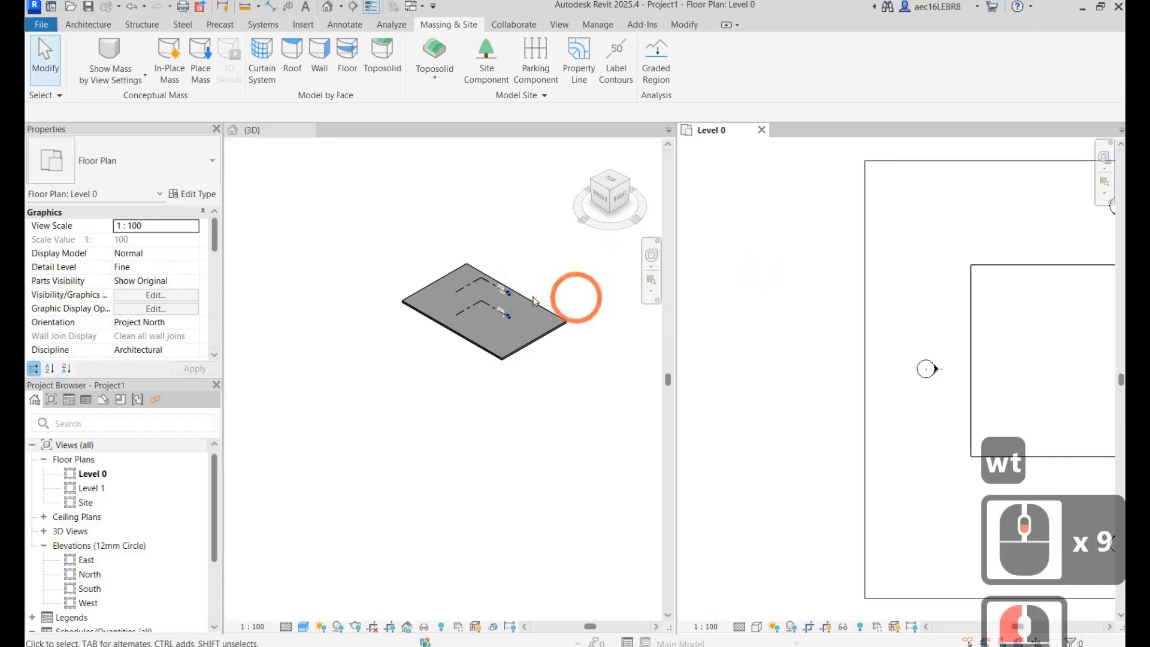
scroll(515, 306, up, 10)
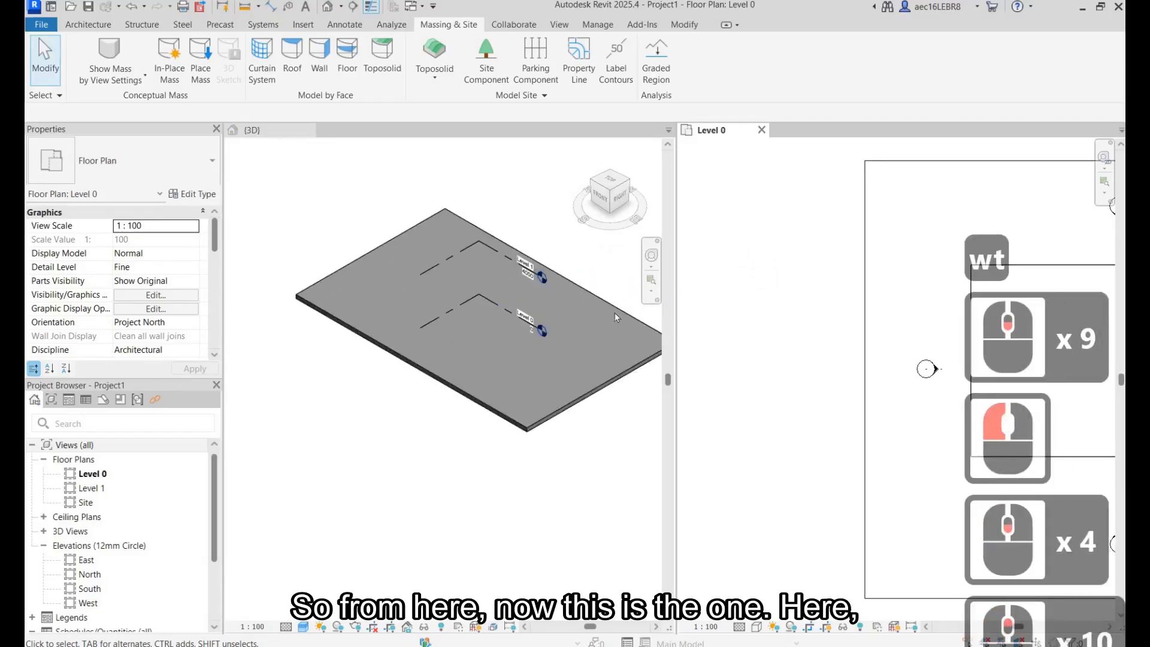
click(802, 268)
scroll(560, 276, down, 3)
click(752, 280)
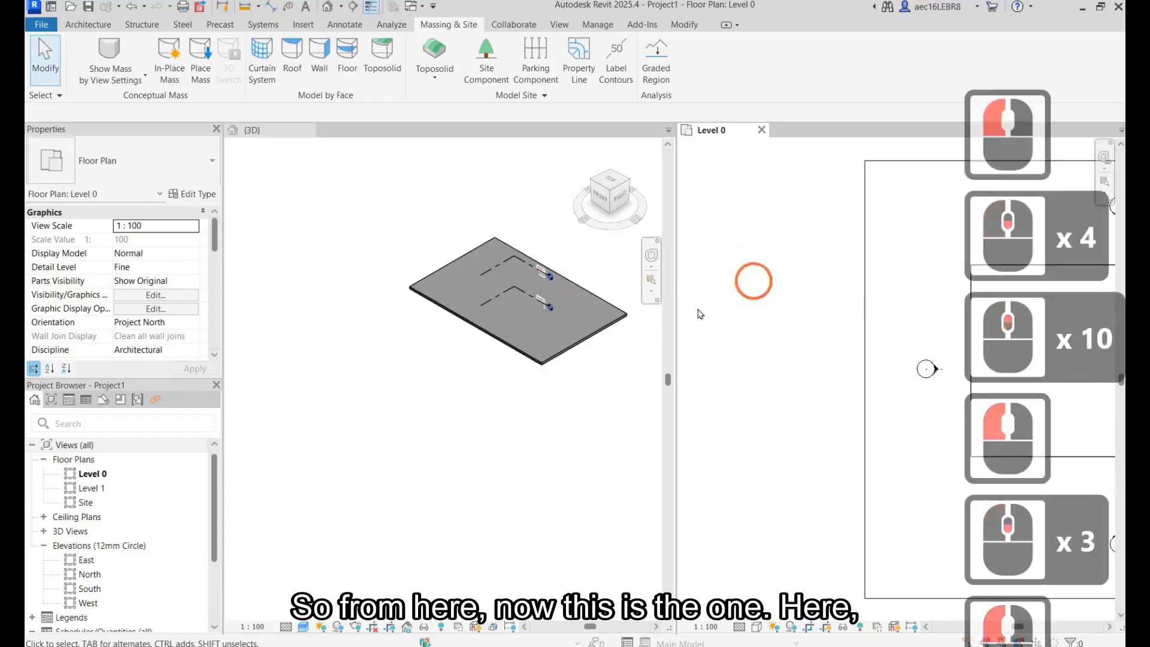
scroll(658, 301, down, 3)
scroll(658, 301, down, 1)
scroll(610, 314, up, 6)
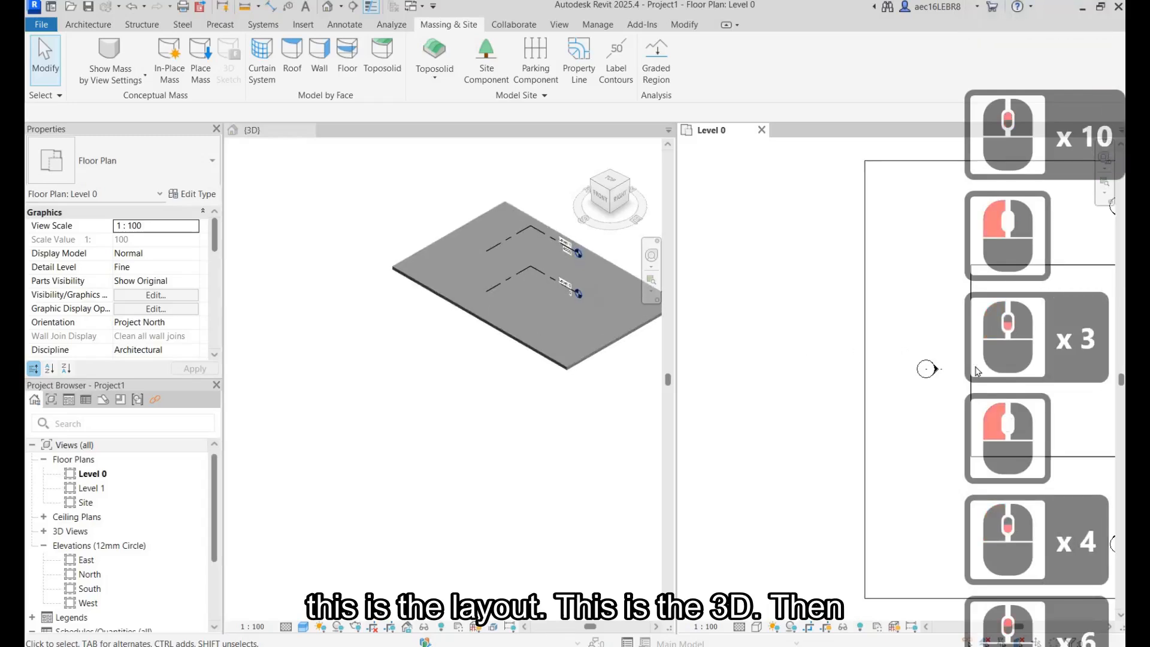
scroll(877, 341, down, 6)
scroll(840, 331, up, 4)
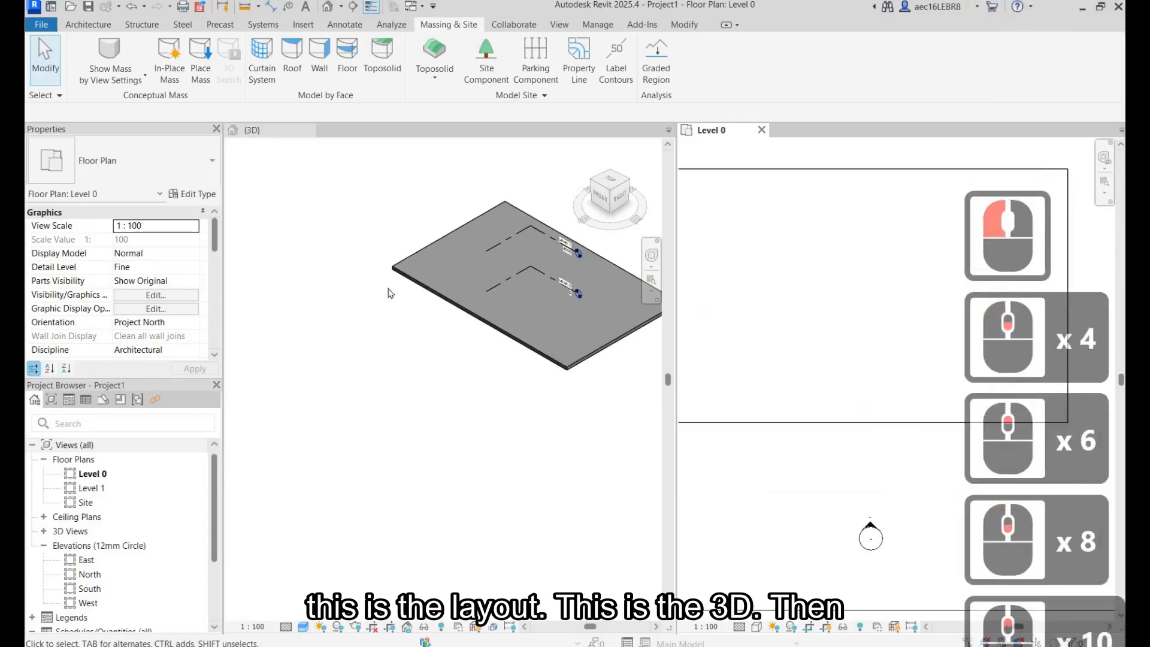
scroll(387, 300, down, 3)
scroll(525, 270, up, 3)
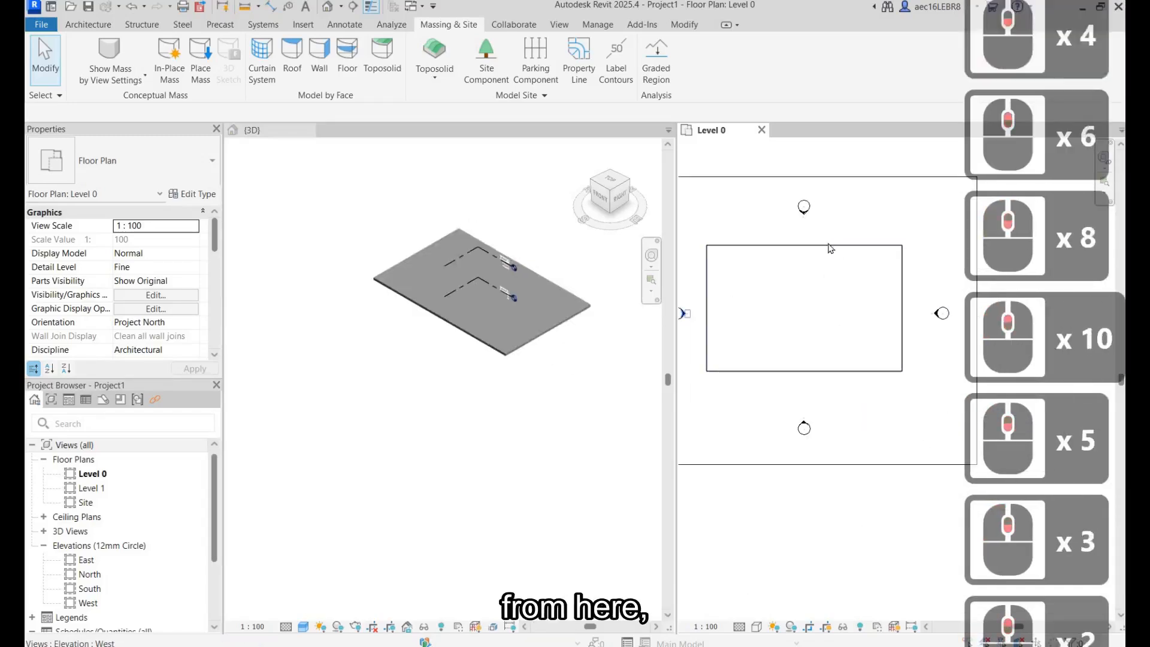
- Modify the toposolid's sub-elements, raising its left edge in plan to an elevation of 3000 mm
click(830, 216)
click(830, 247)
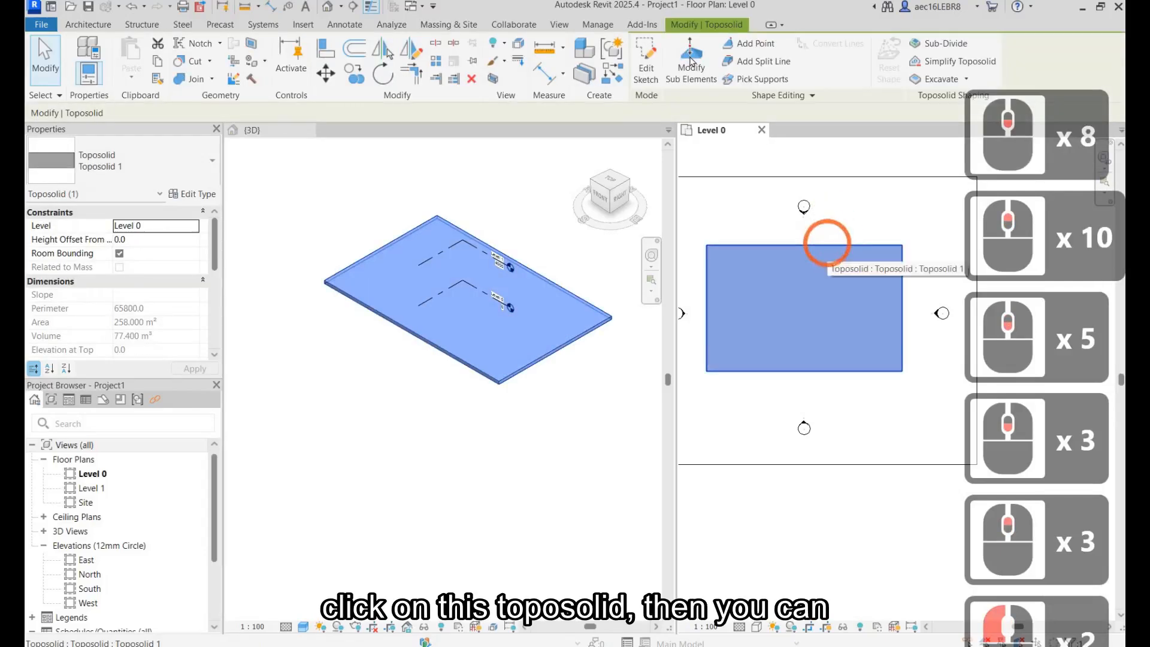
click(691, 65)
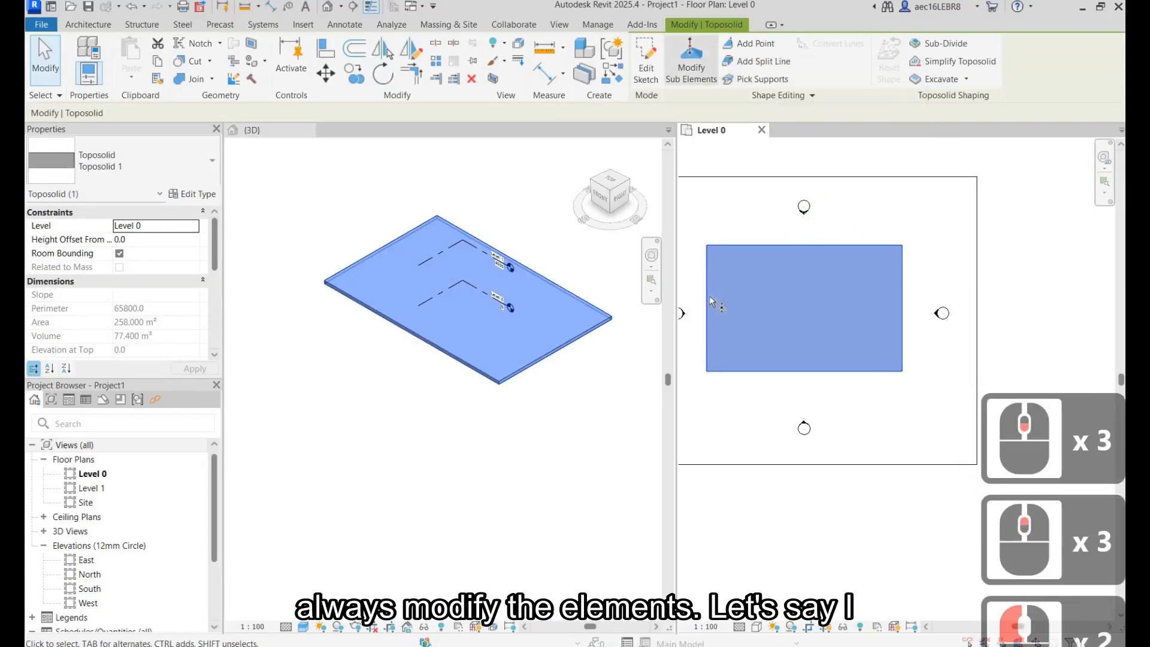
click(720, 286)
click(709, 295)
click(724, 308)
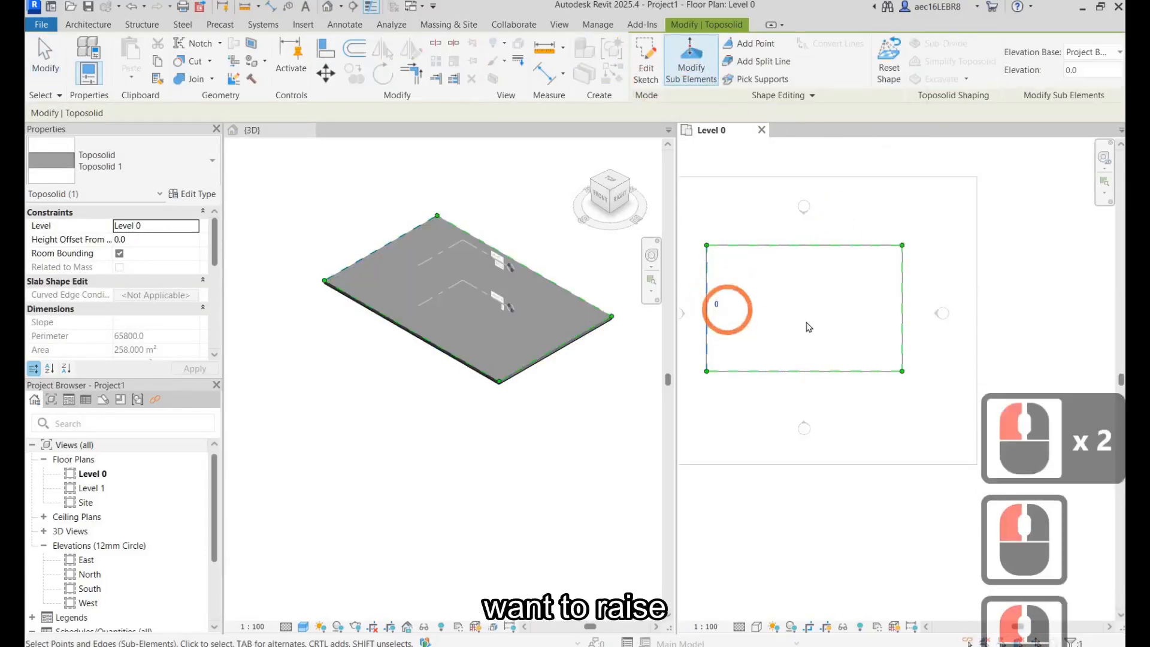
click(807, 322)
text(30)
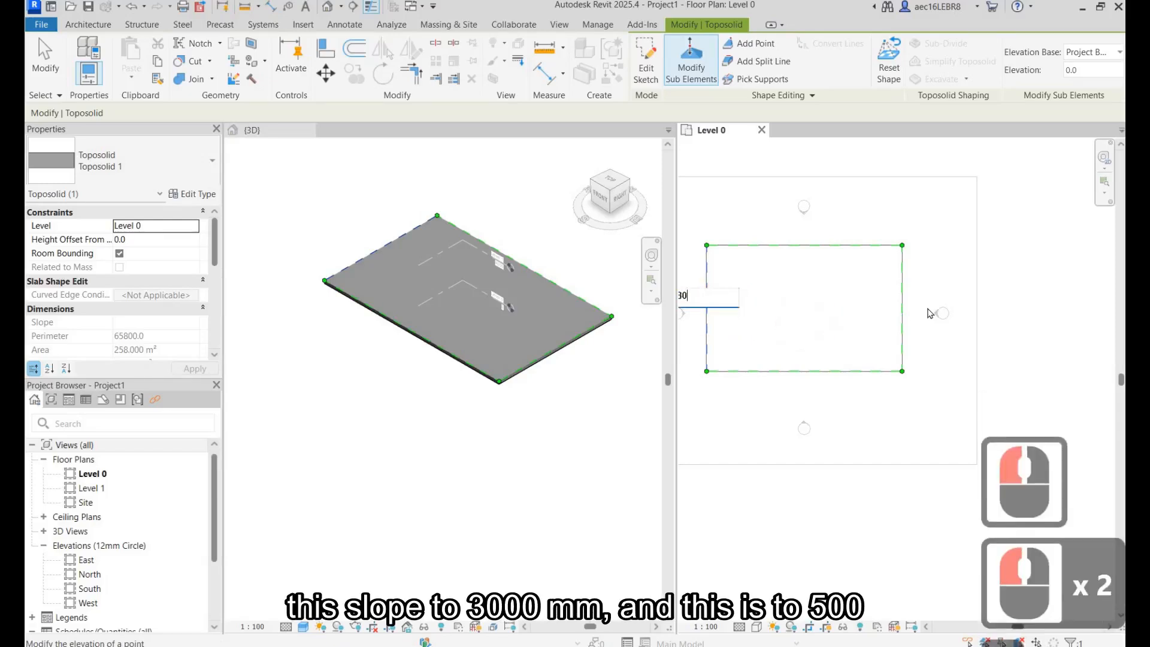
text(00)
click(913, 306)
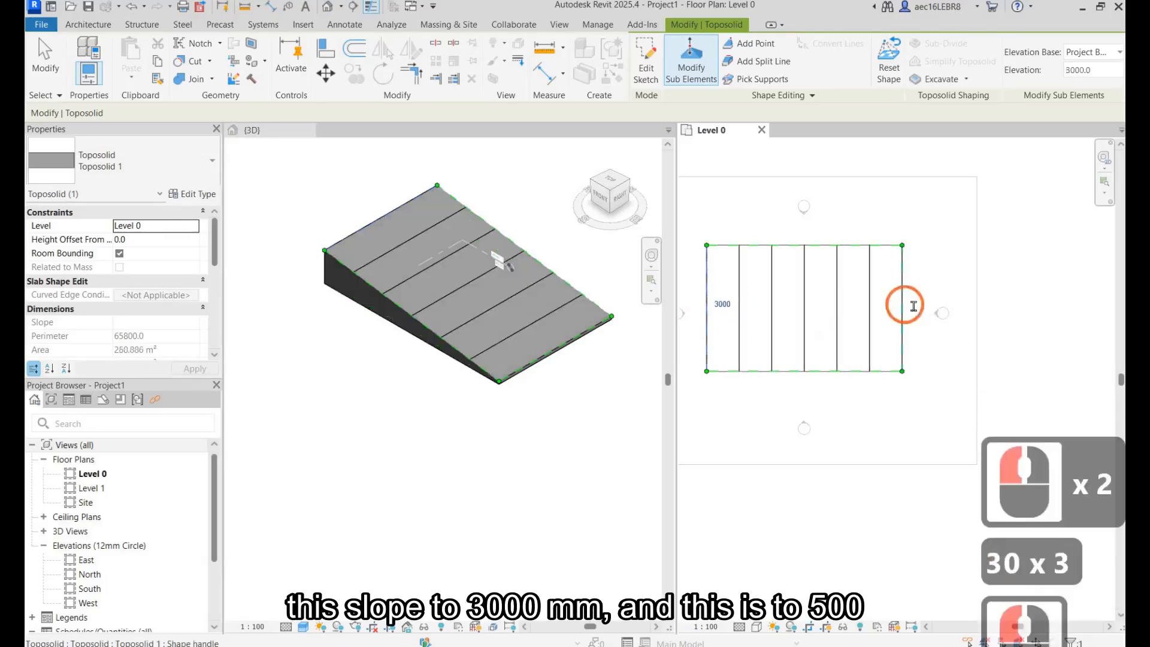
- Raise the toposolid's right edge in plan to an elevation of 500 mm
click(901, 309)
click(911, 306)
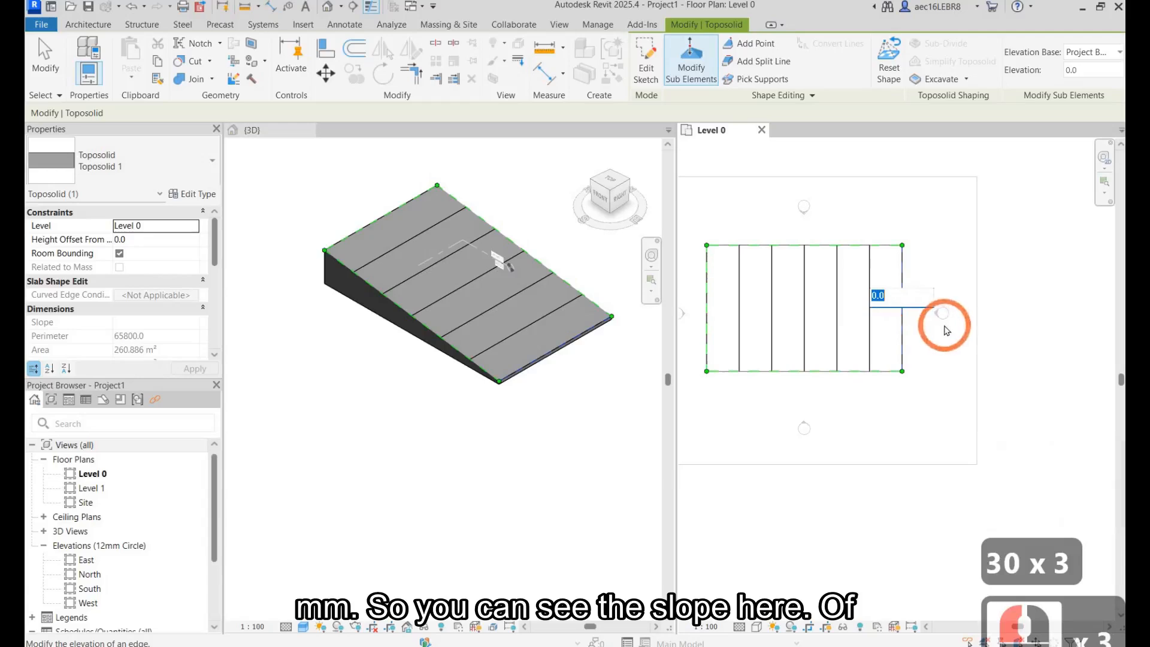
text(500)
key(Return)
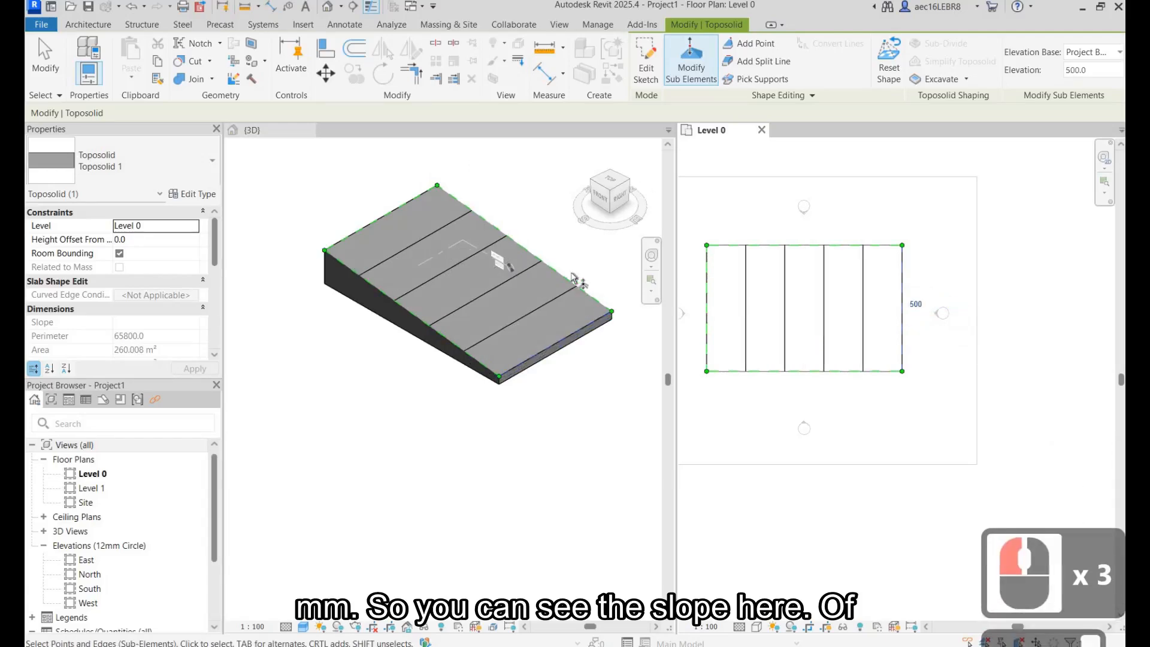
- Add five shape points with a 1000 mm offset from surface, in a column running along the toposolid's left side in plan
click(753, 46)
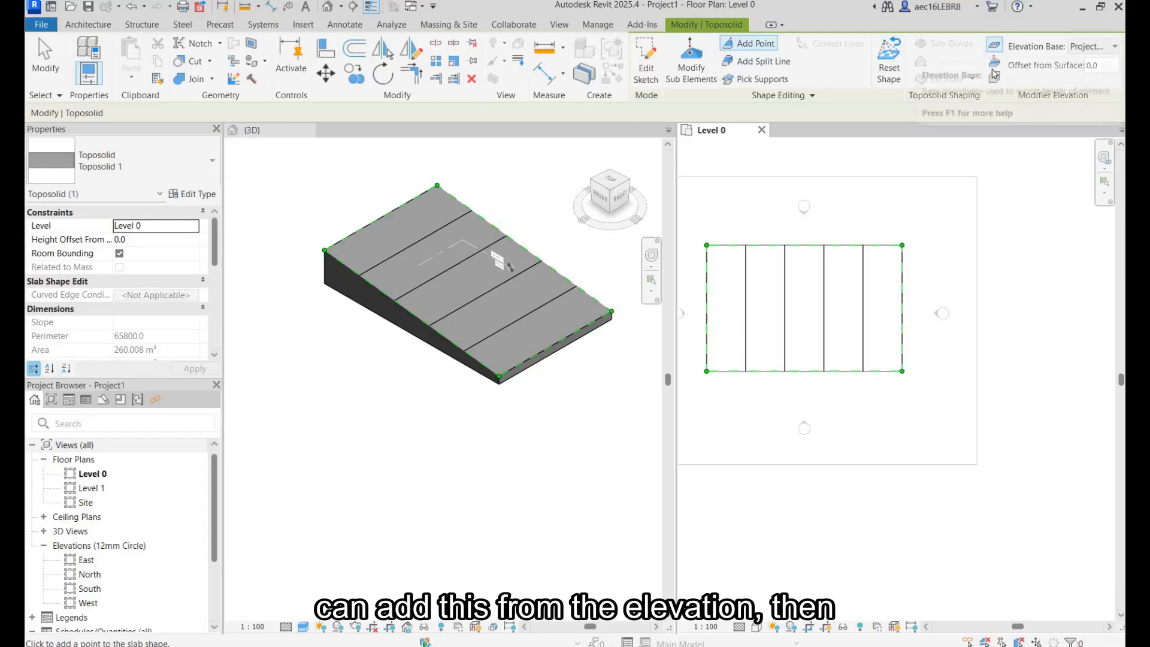
drag(1109, 67, 988, 61)
text(10)
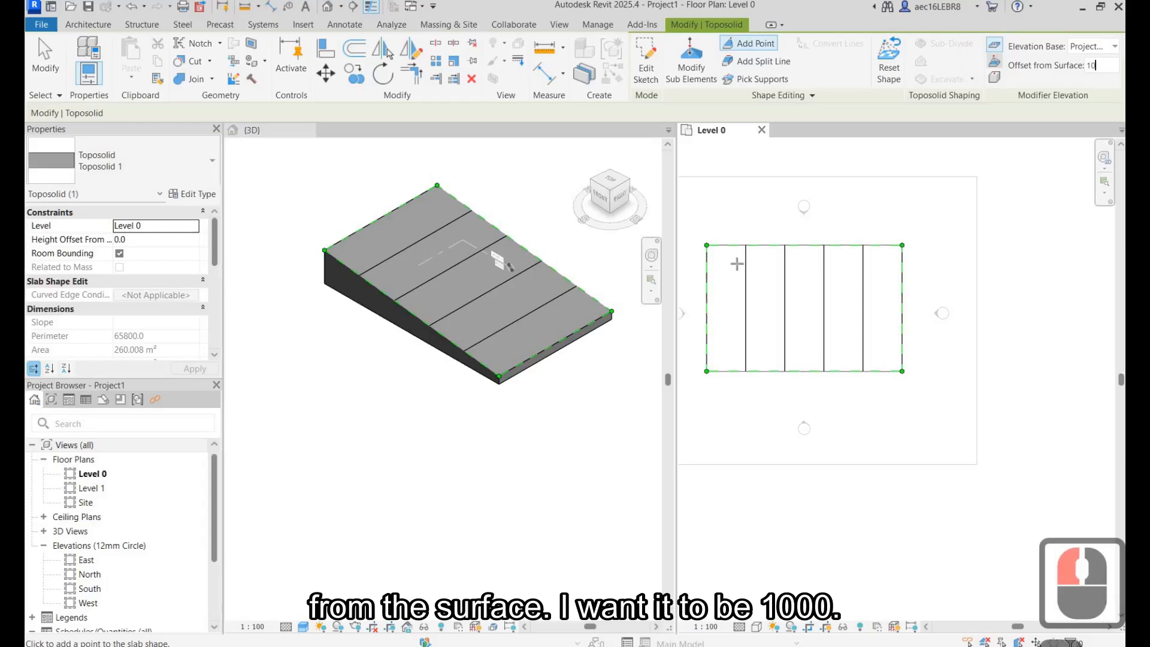
text(00)
scroll(736, 264, up, 3)
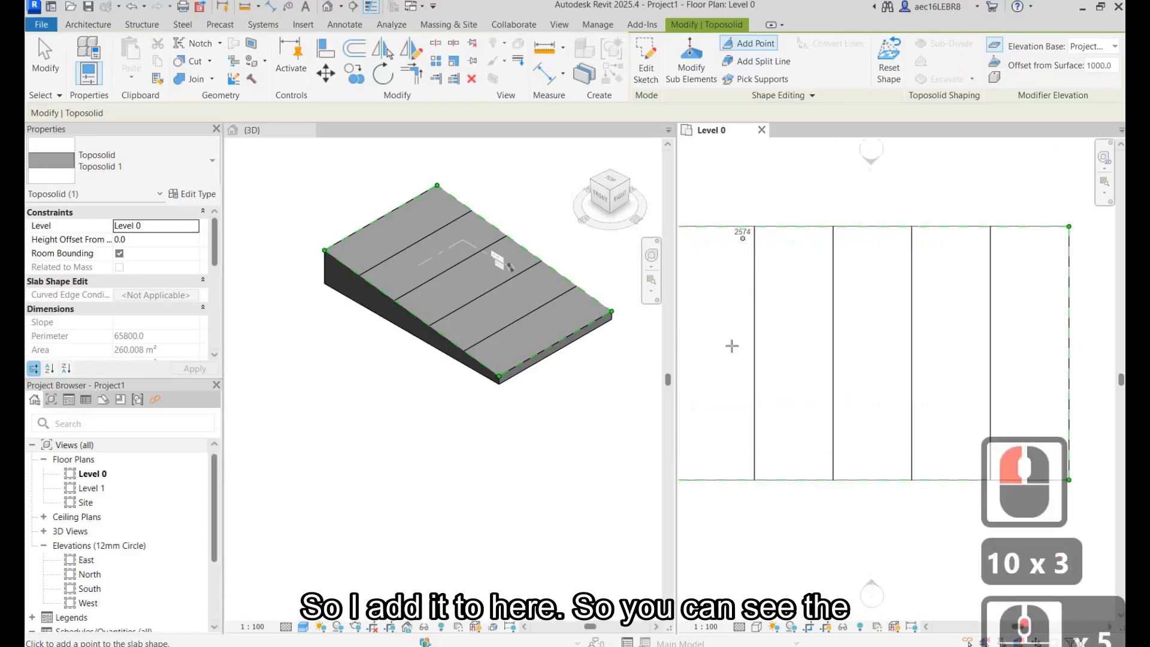
click(738, 239)
click(736, 295)
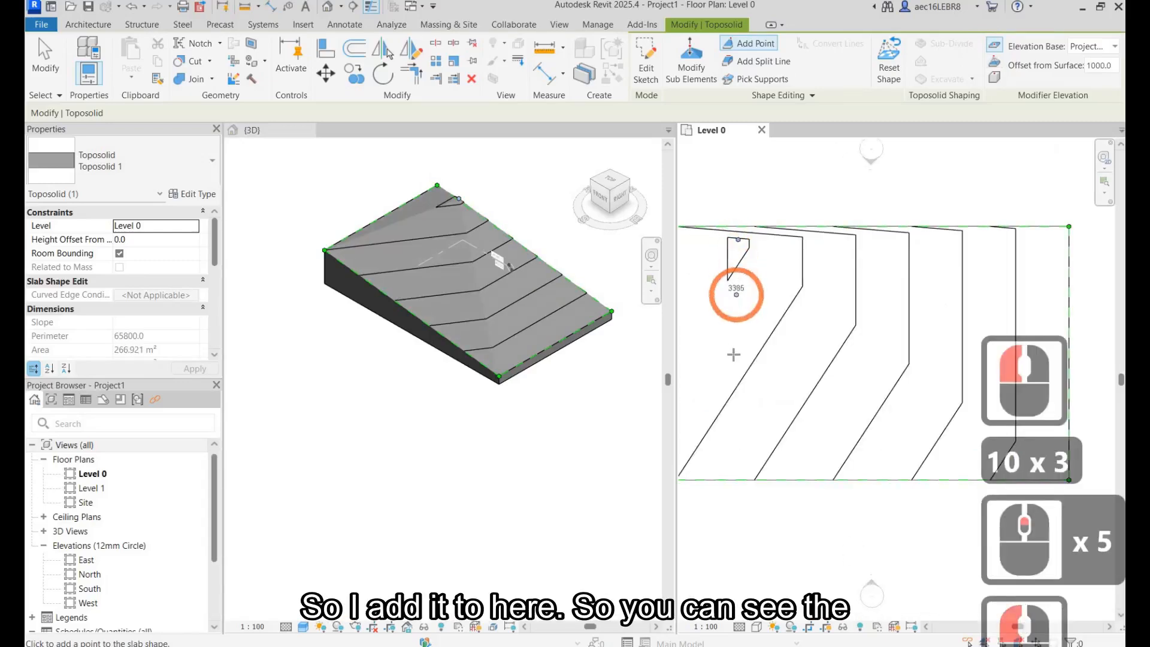
click(735, 418)
click(723, 479)
click(730, 466)
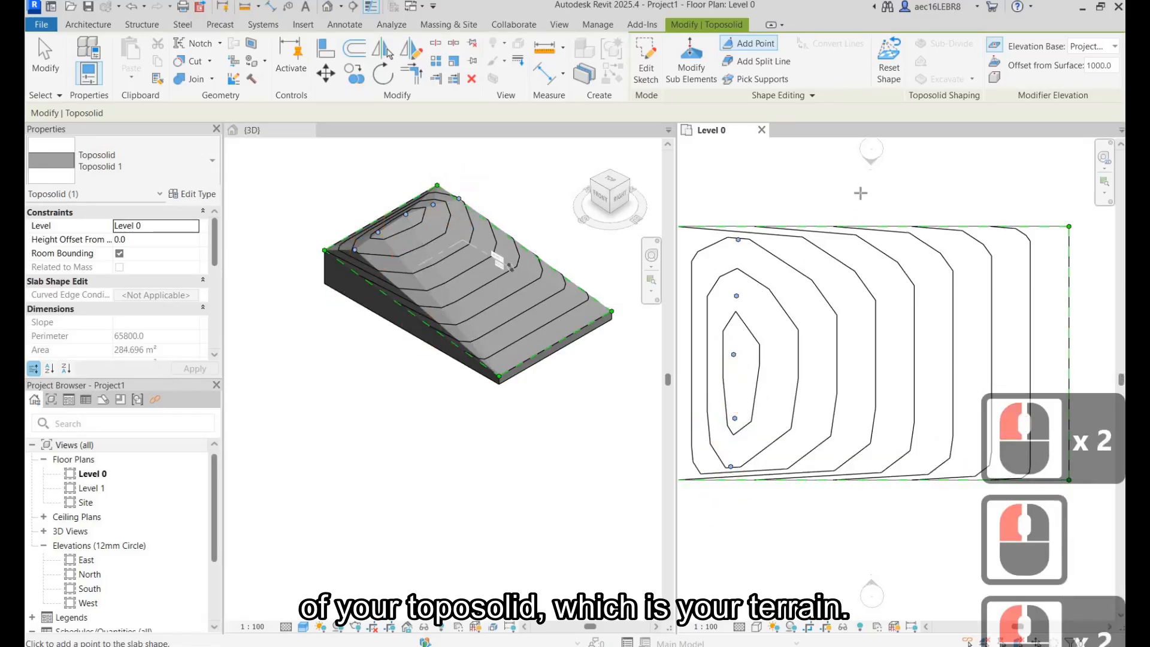
- Add five shape points with a 500 mm offset from surface, in a curved column along the toposolid's right side in plan
double_click(1040, 71)
text(500)
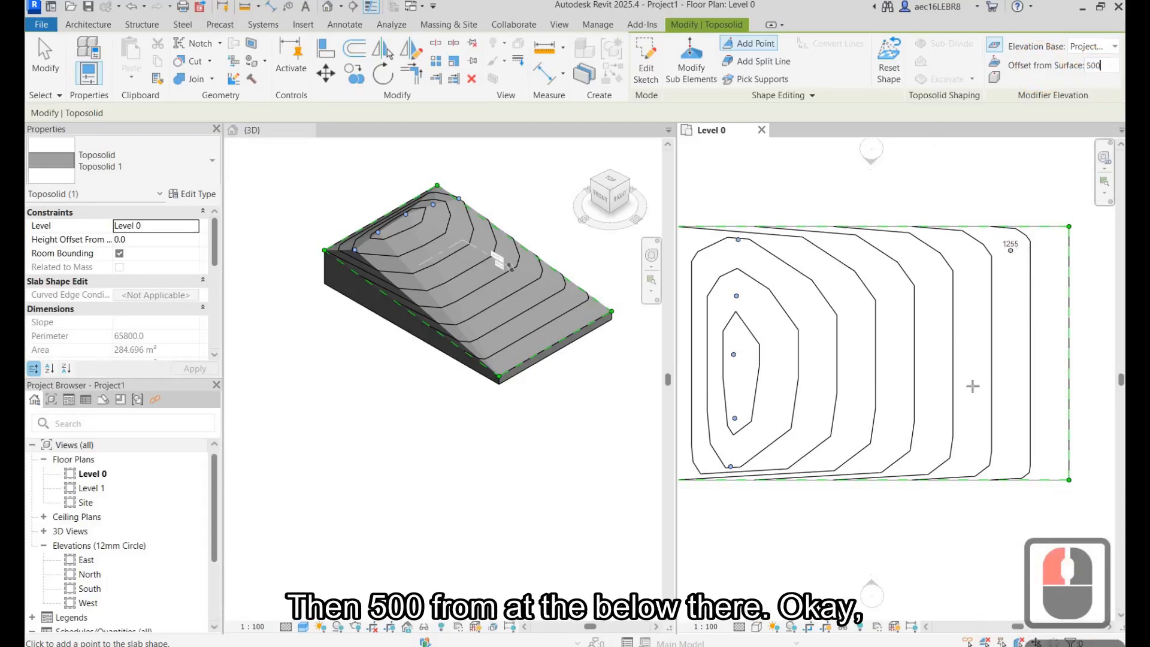
click(973, 307)
click(969, 386)
click(916, 444)
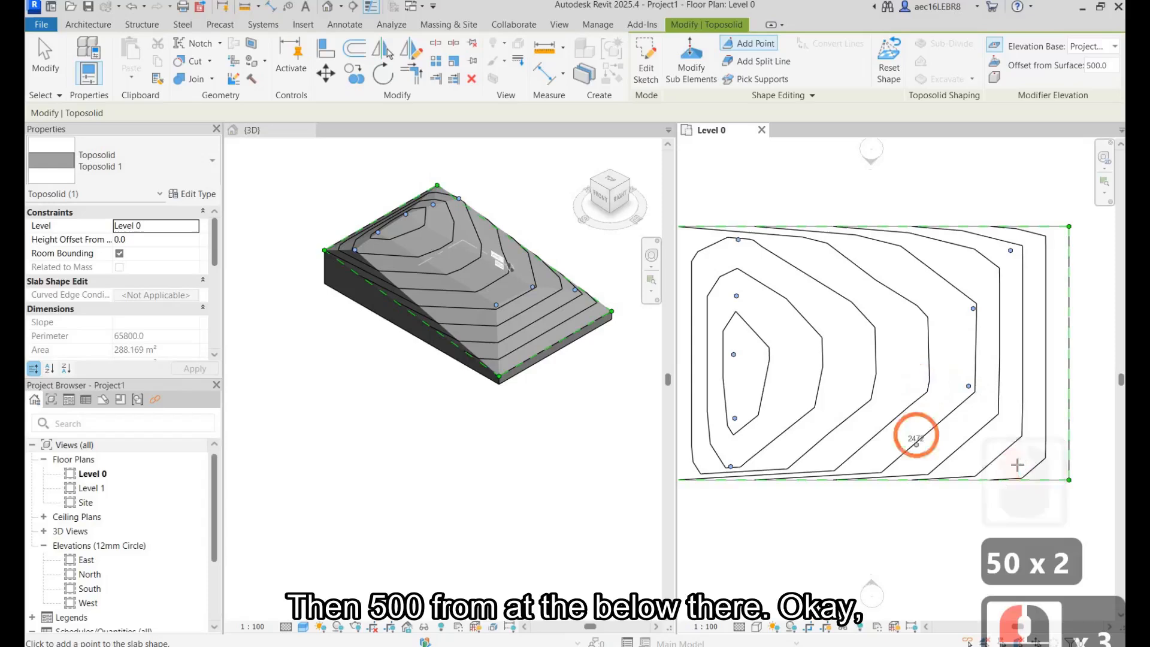
click(943, 439)
click(1017, 464)
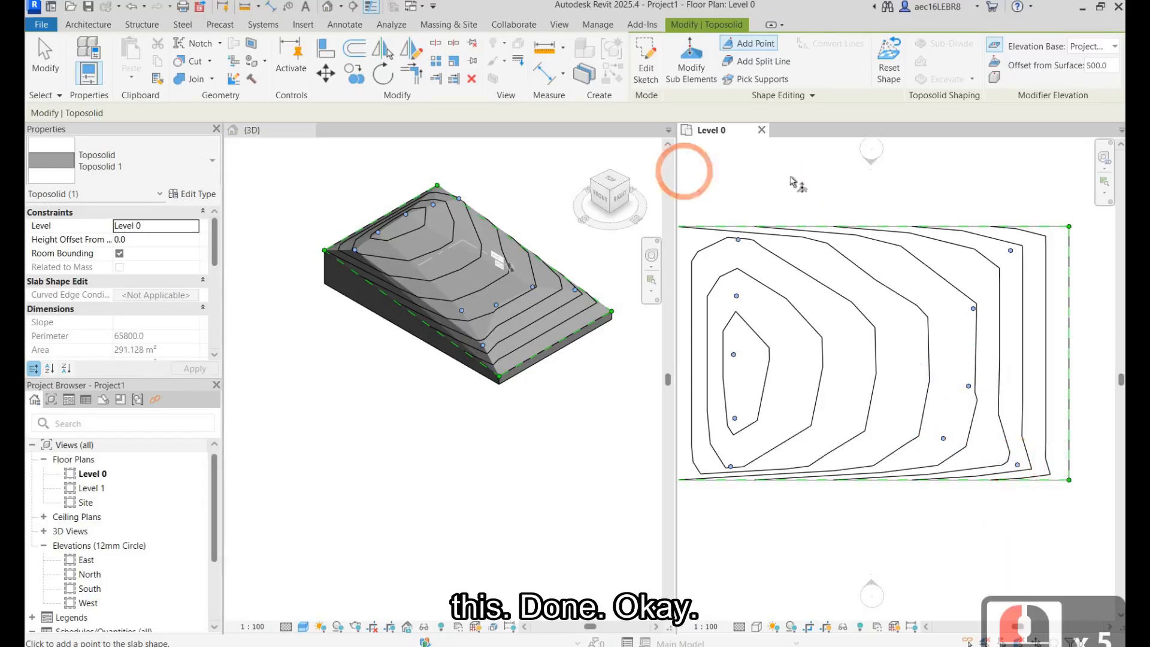
key(Escape)
key(Escape)
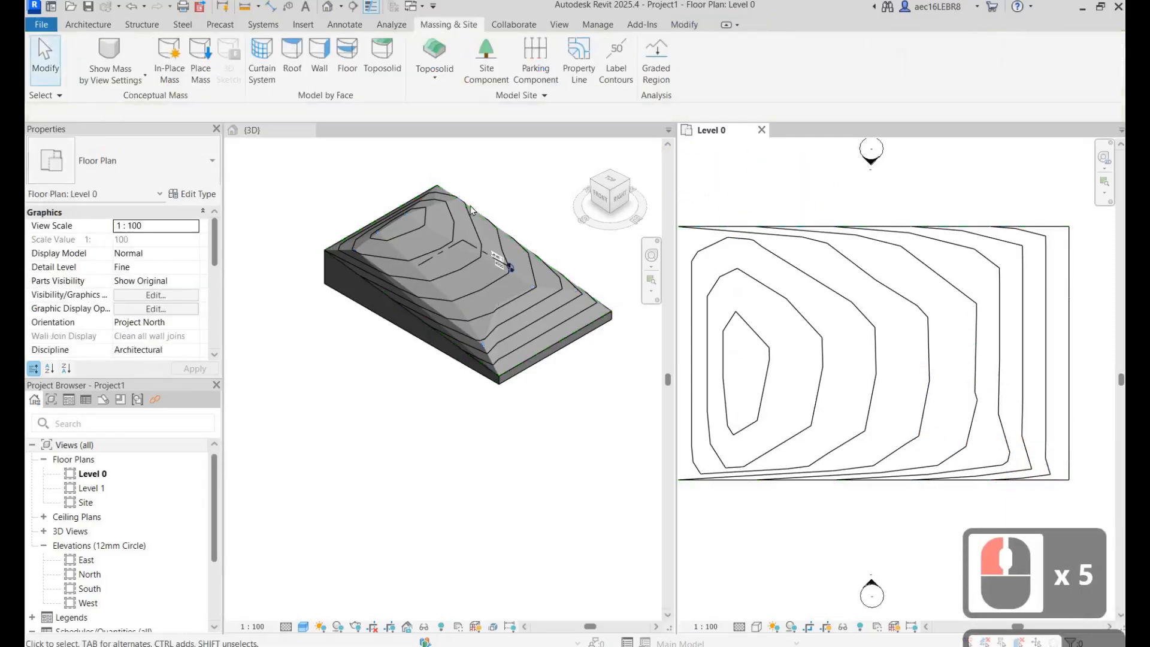
- Edit the toposolid's type structure and open the material selection for its Structure layer
click(467, 202)
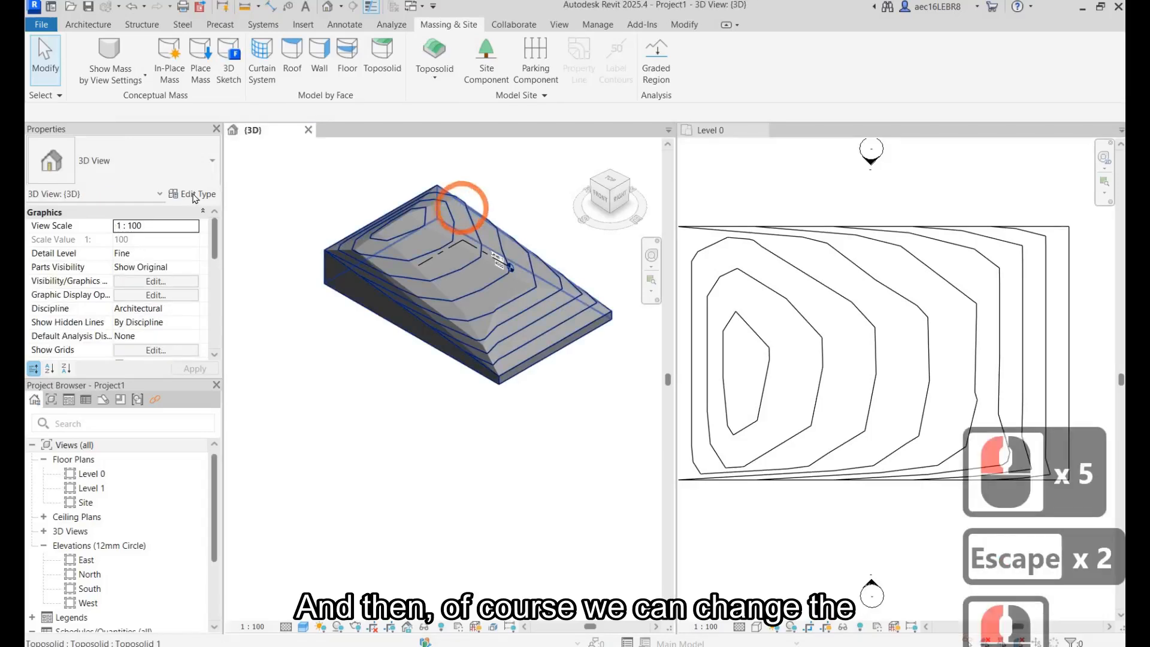
click(215, 165)
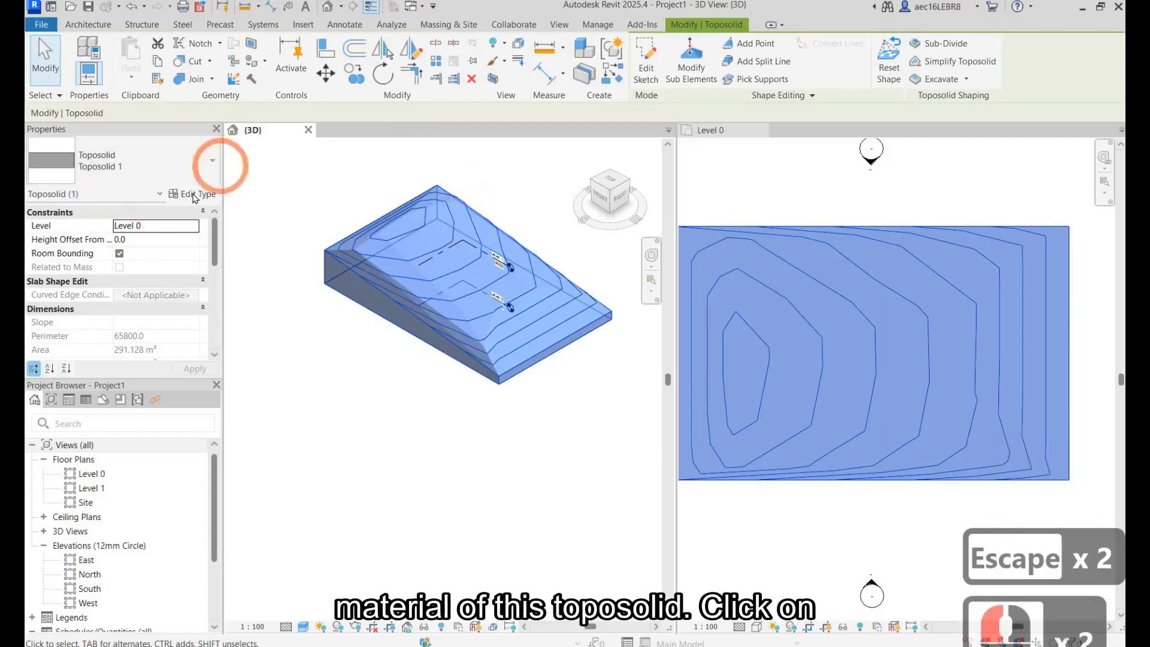
click(679, 237)
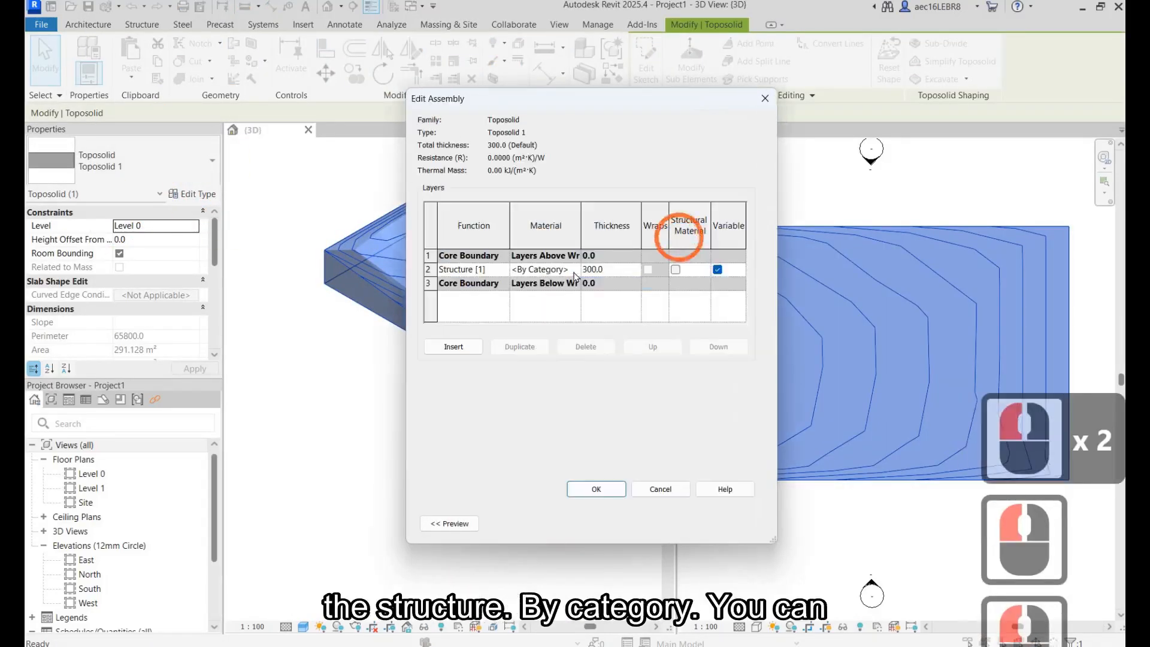
click(578, 271)
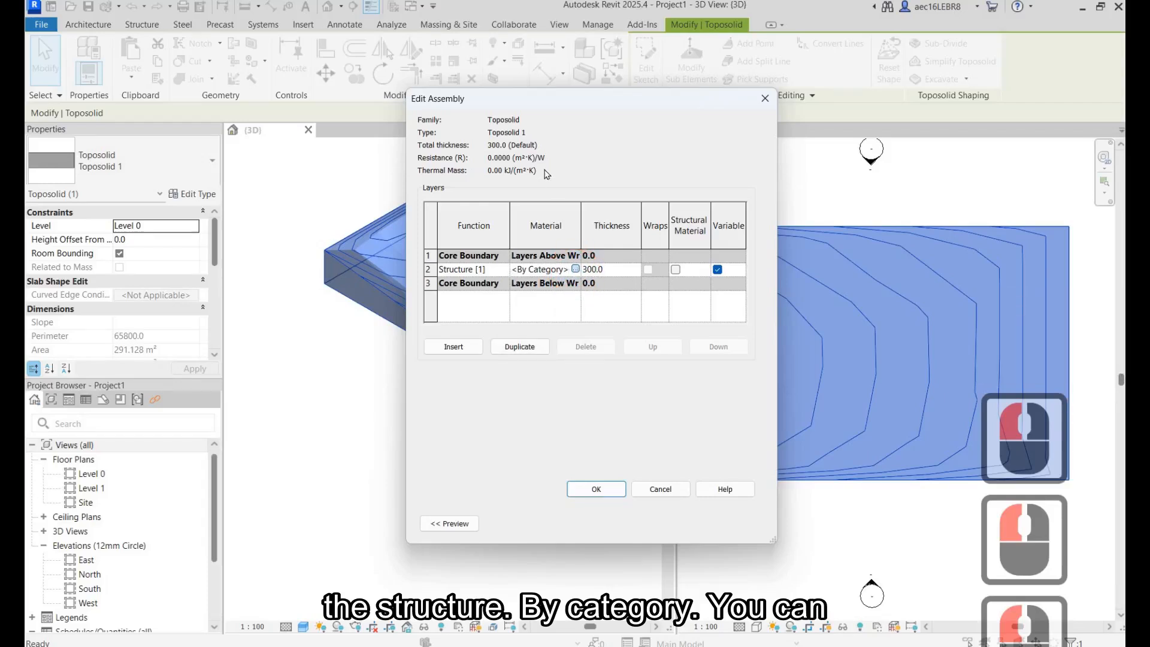
click(575, 269)
- Search the materials for soil and assign Earth to the toposolid's Structure layer, applying the type change
click(534, 158)
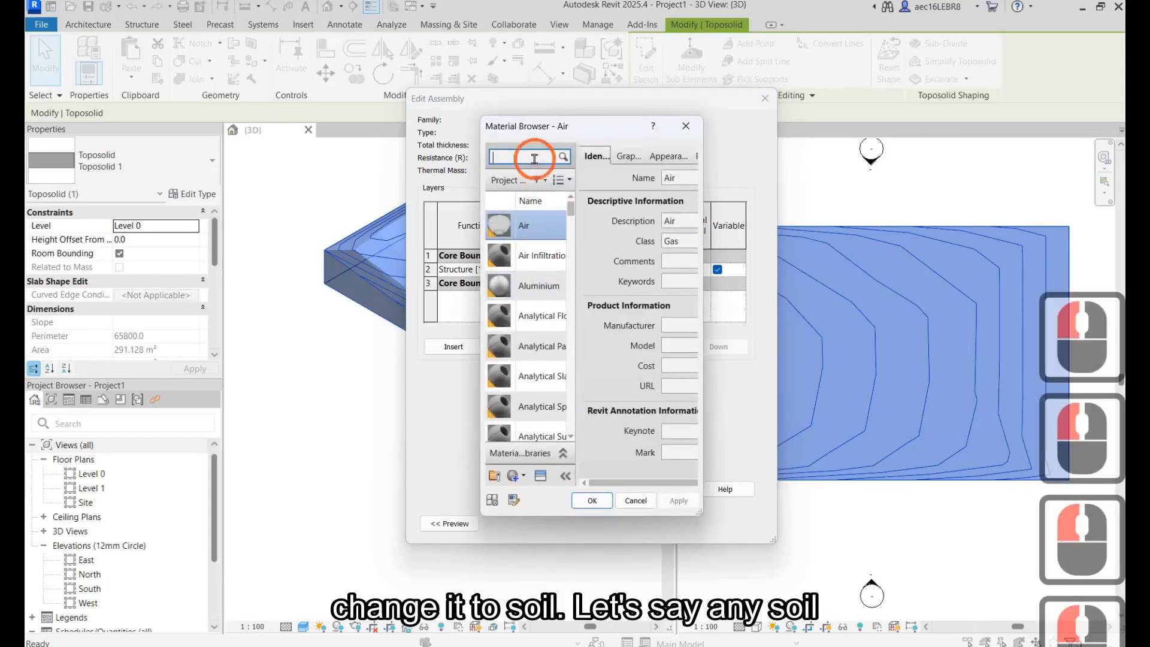
text(soil)
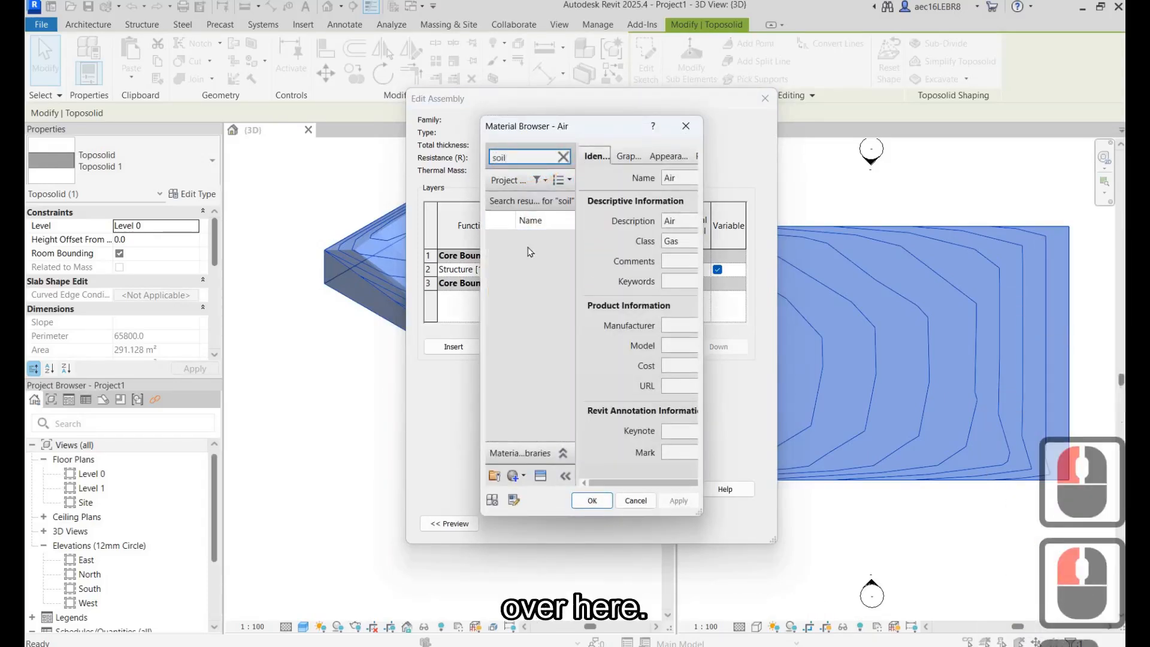
click(527, 245)
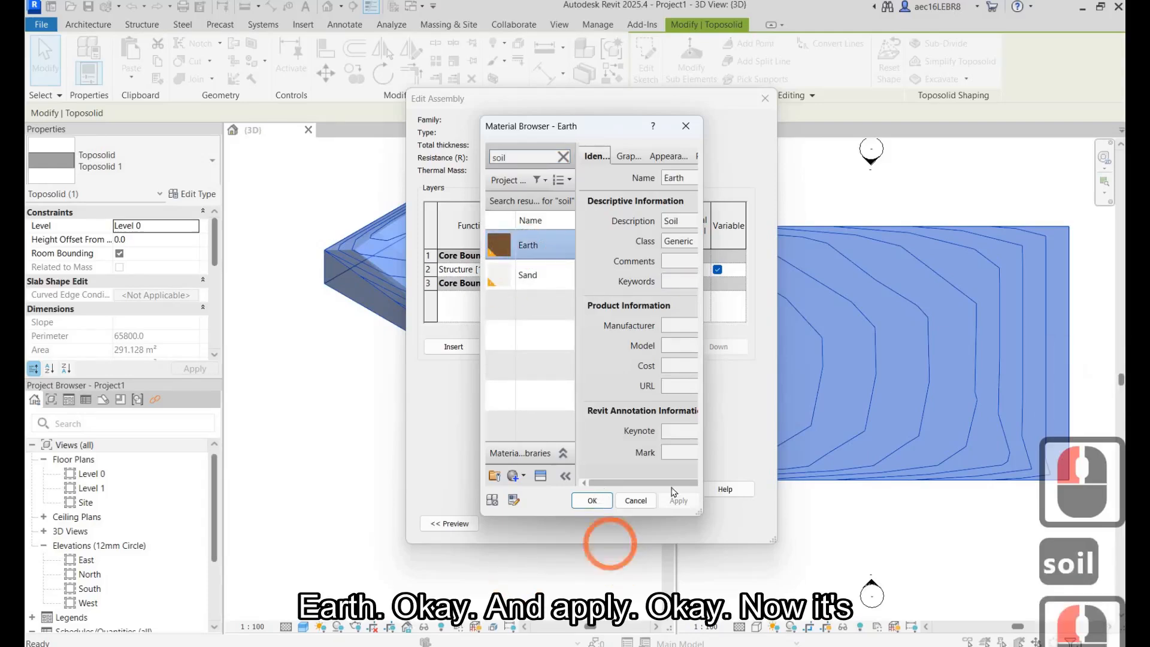
click(595, 501)
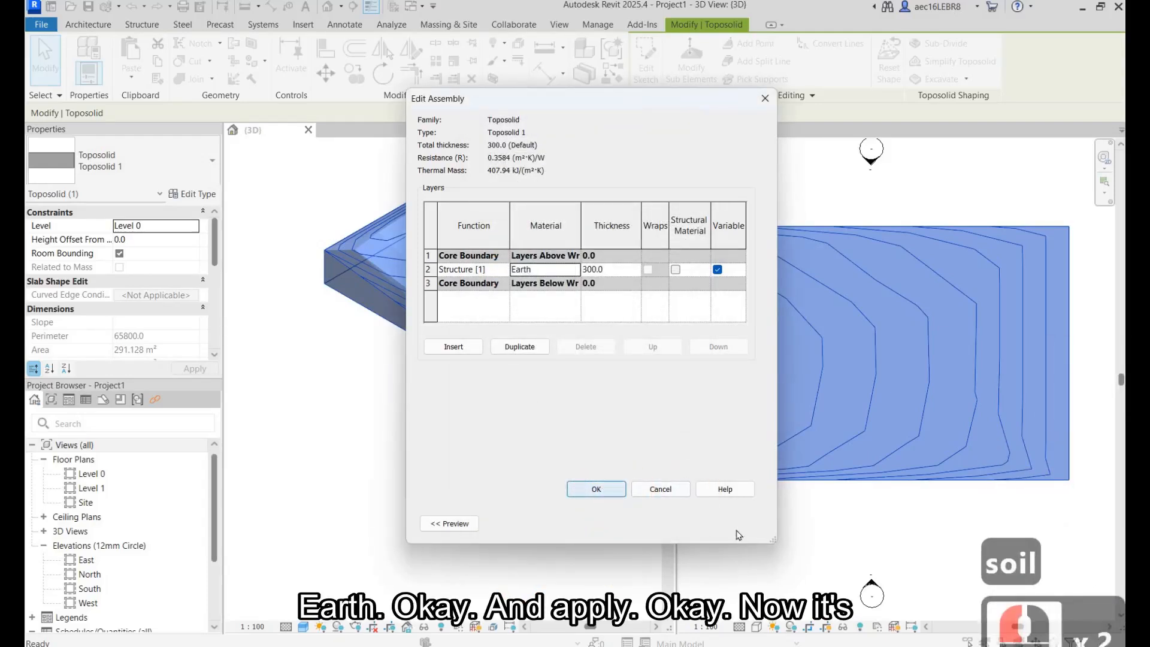
click(596, 489)
click(721, 524)
click(591, 524)
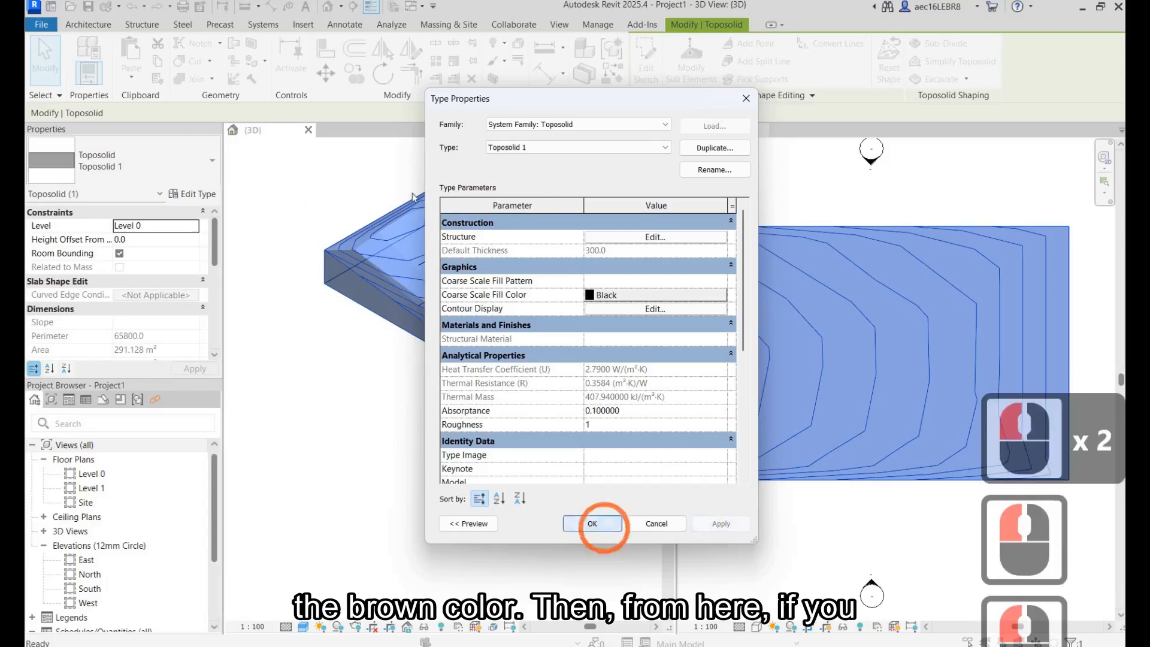
click(243, 192)
click(308, 198)
click(415, 193)
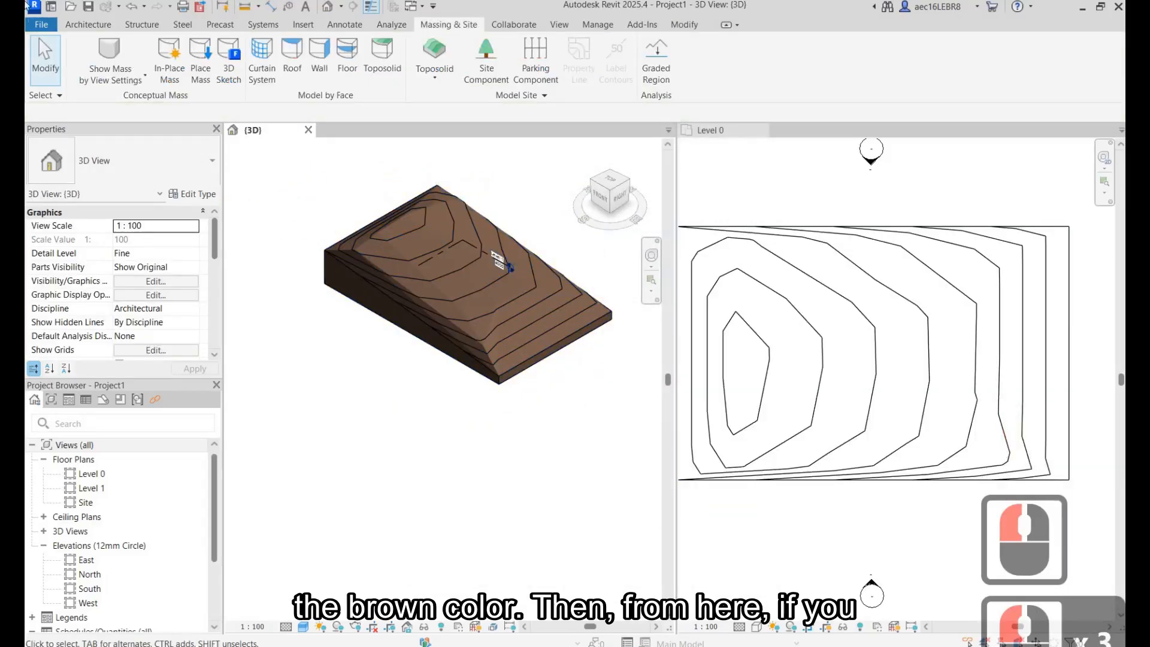
click(513, 186)
- Start a structural floor in the Level 0 plan using the type Floor-Grnd-Susp_65Scr-80Ins-100Blk-75PC
click(742, 183)
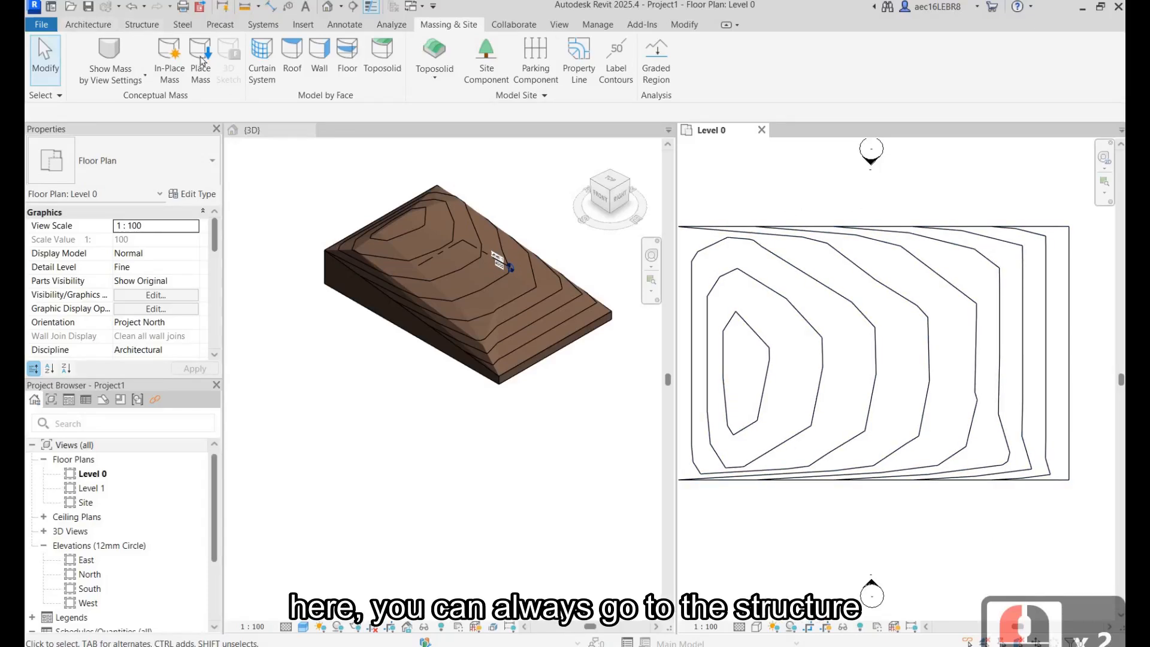
click(142, 25)
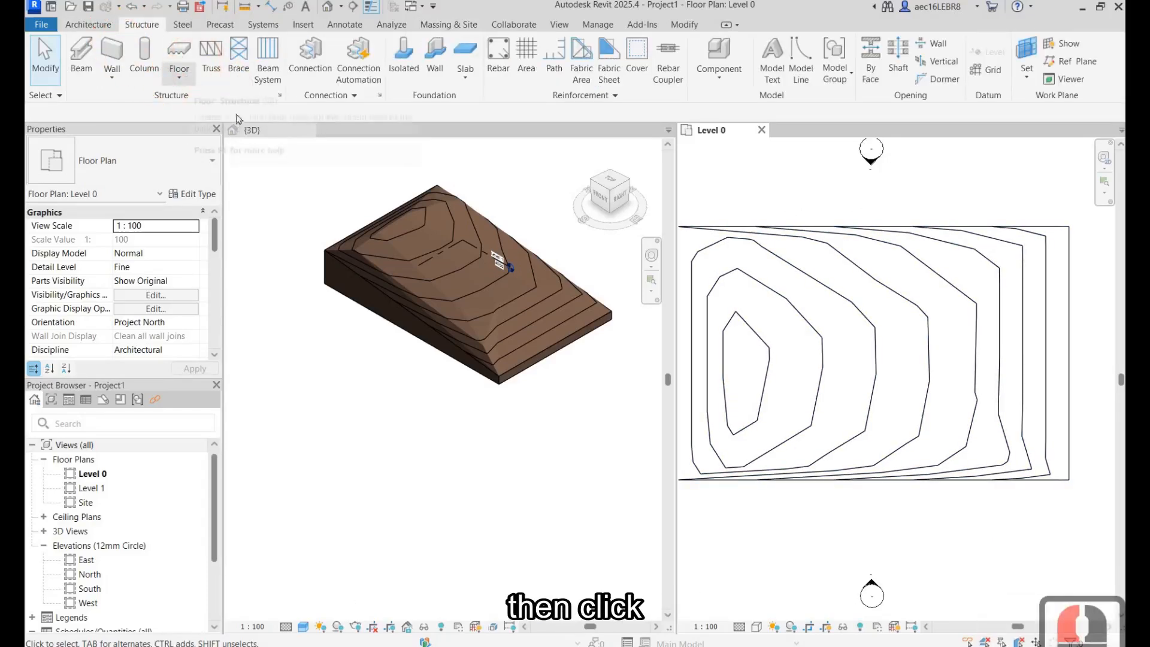
click(179, 77)
click(236, 108)
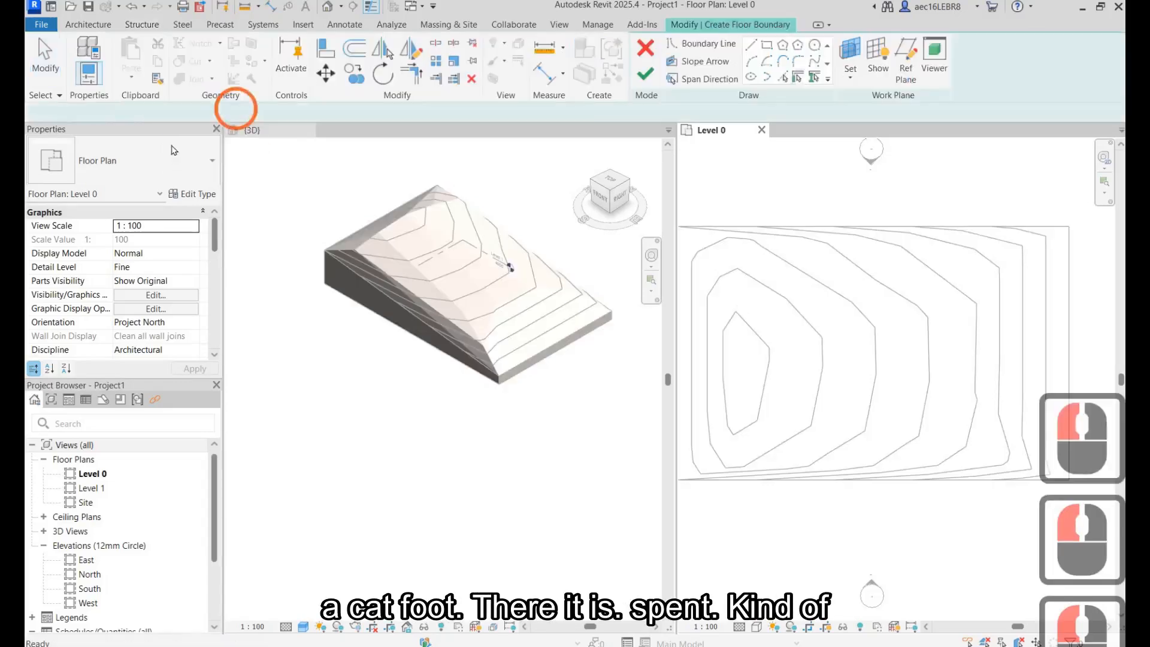
click(174, 162)
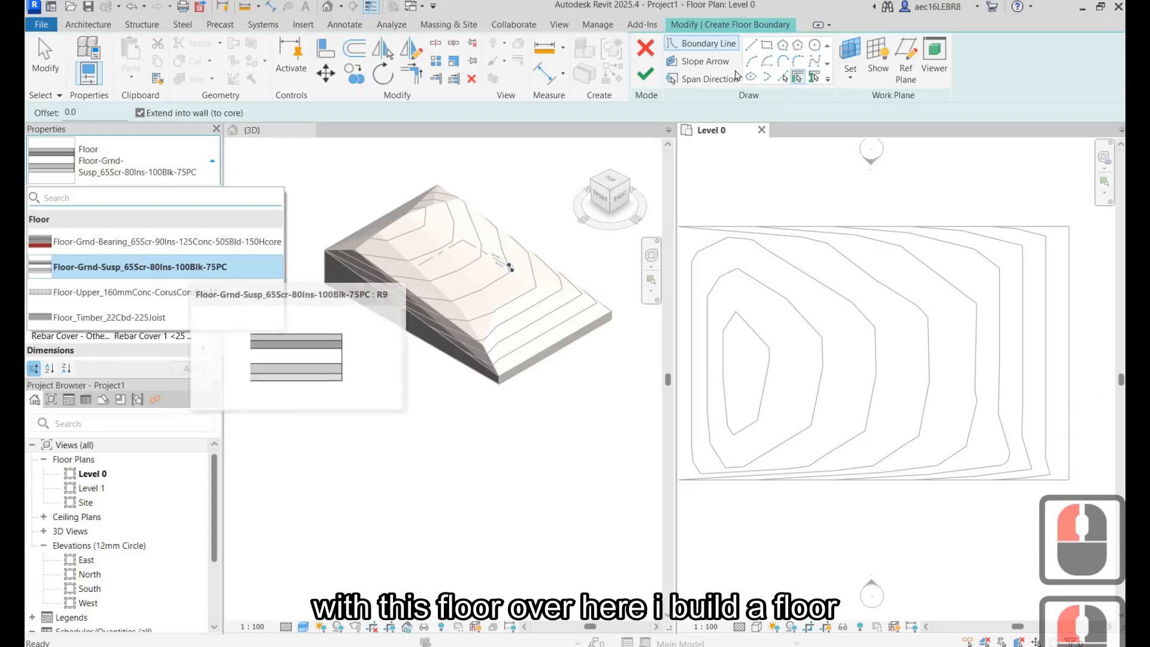
click(189, 269)
- Sketch a rectangular floor boundary about 4900 by 3100 mm in the upper left of the terrain in plan and finish the floor
click(926, 298)
click(767, 44)
click(735, 258)
click(842, 300)
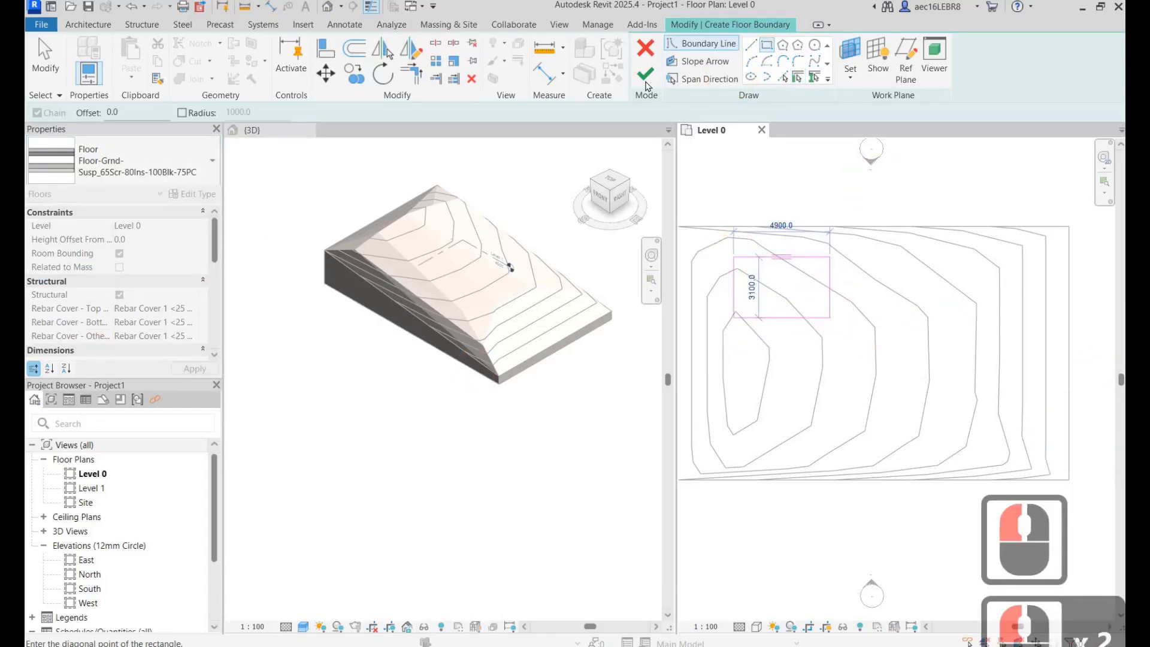
click(829, 318)
click(645, 74)
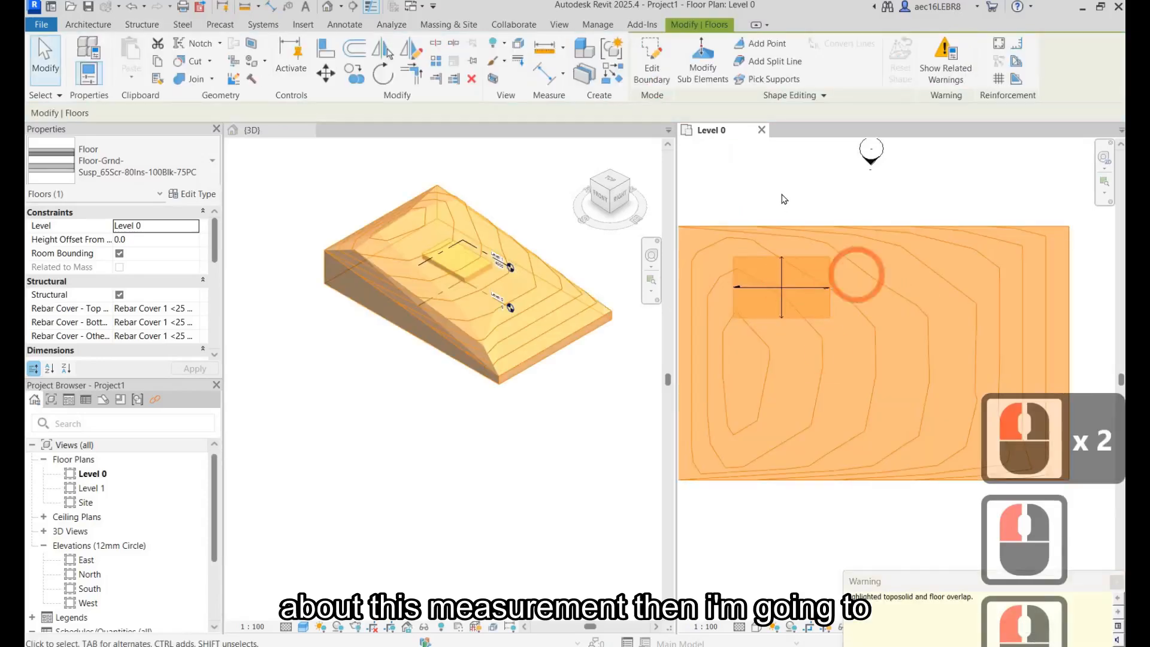
key(Escape)
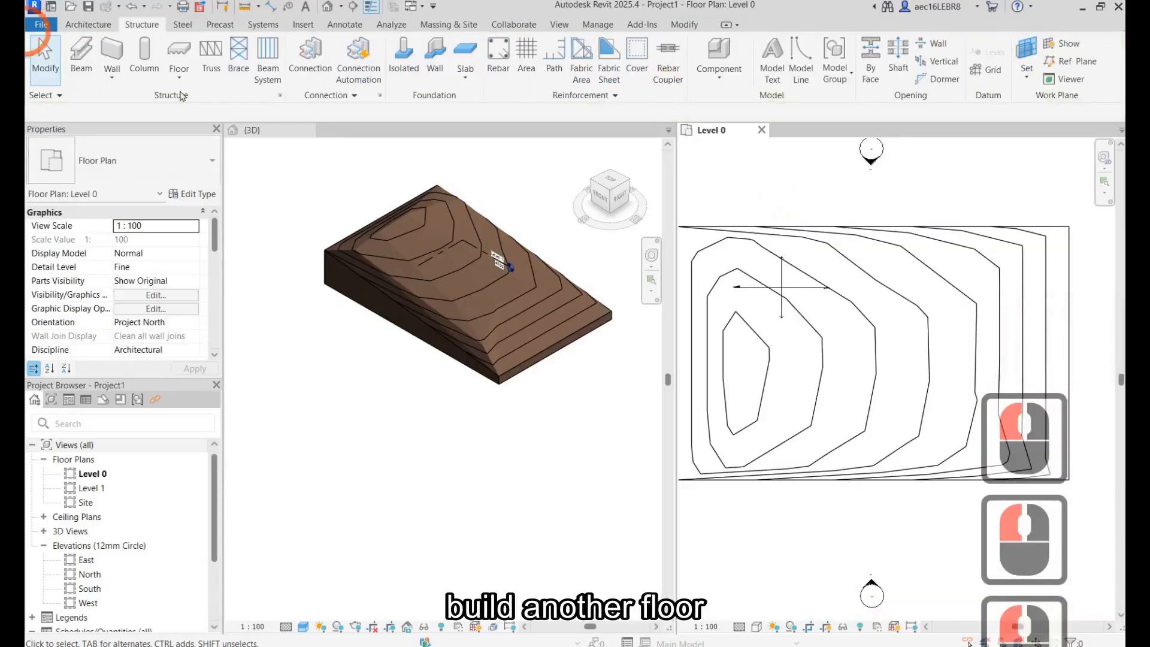
- Start a second structural floor on Level 0 using the type Floor-Upper_160mmConc-CorusComFlor51
click(179, 77)
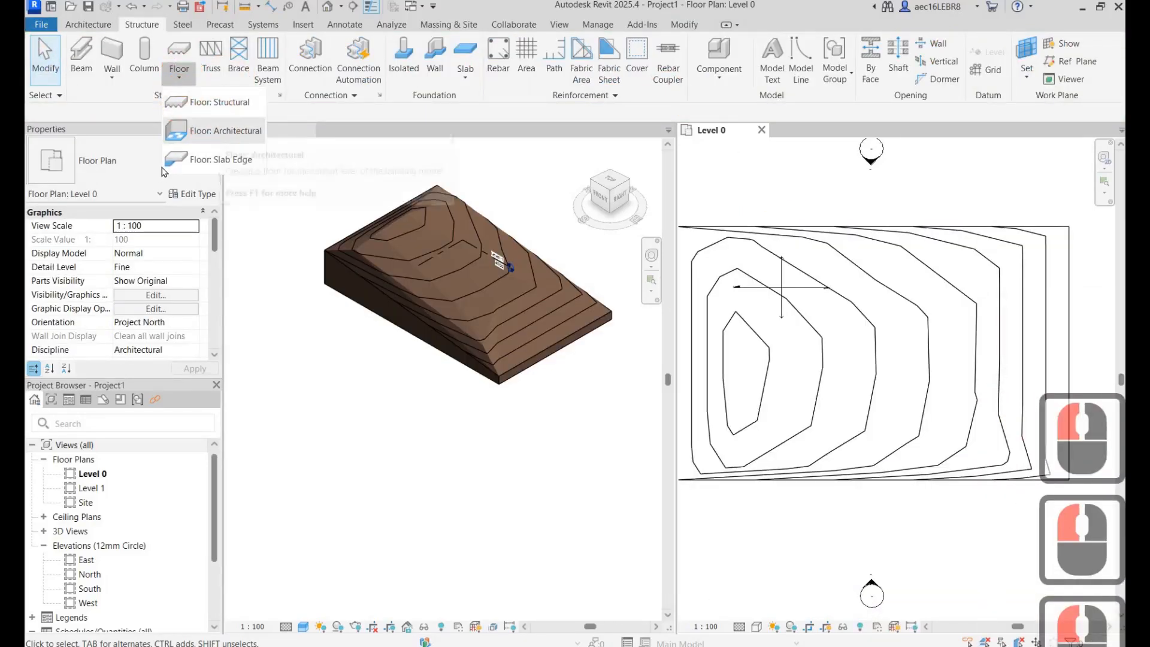
click(213, 104)
click(162, 166)
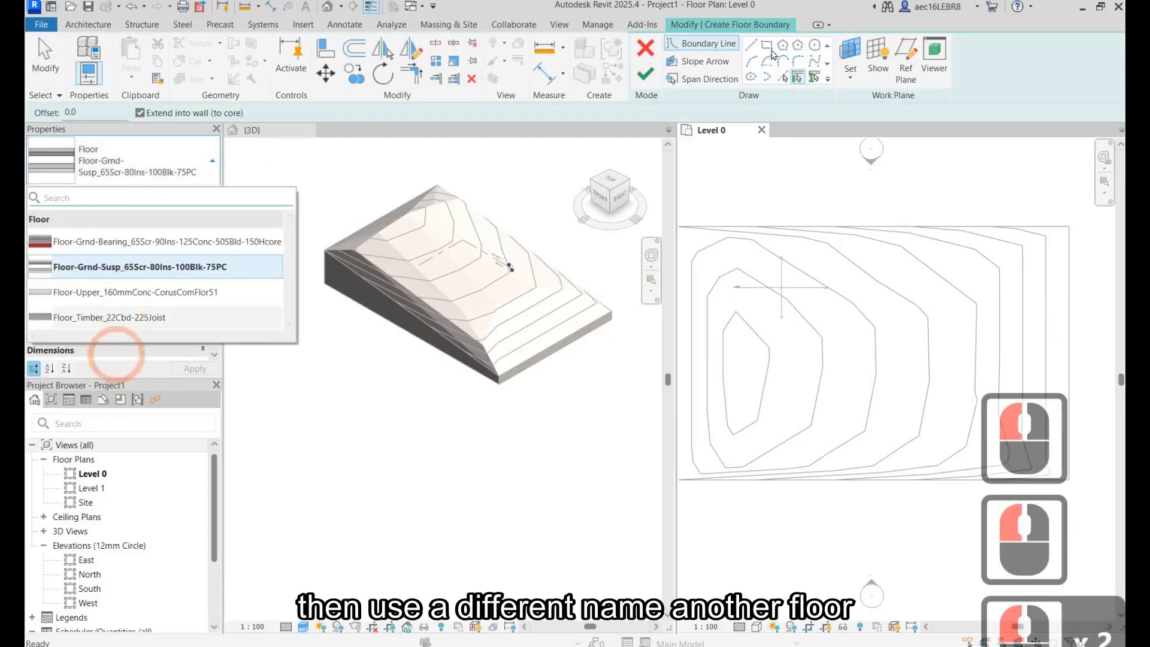
click(159, 293)
- Sketch a rectangular floor boundary about 5700 by 3100 mm near the terrain's lower-right corner in plan and finish the floor
click(767, 46)
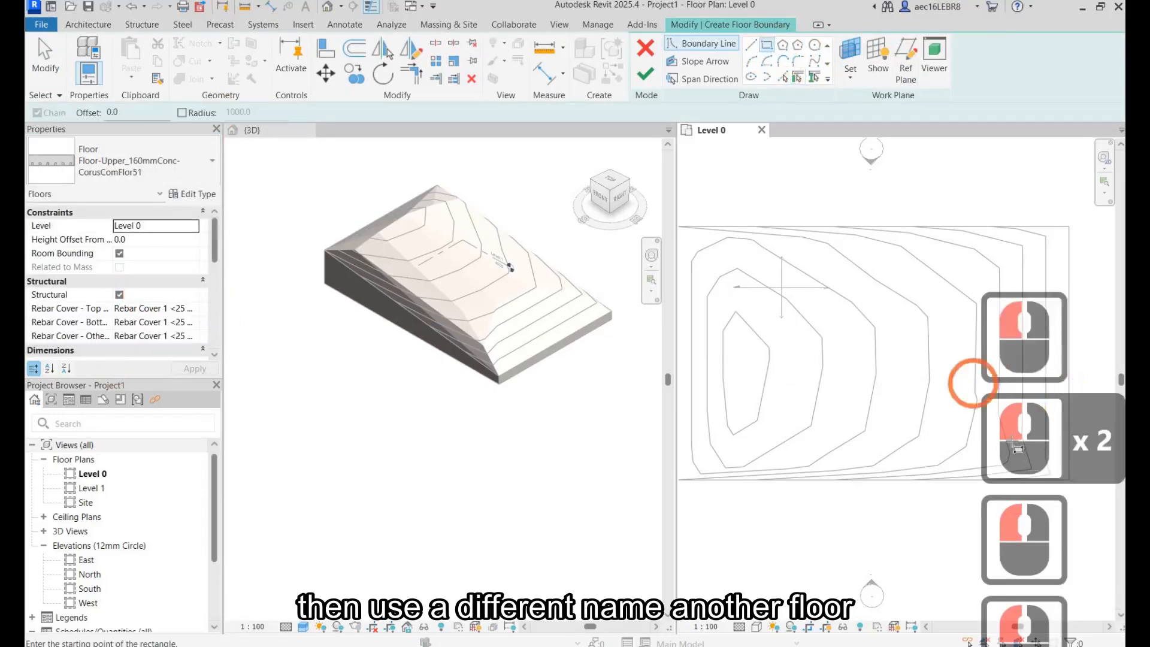
scroll(726, 368, down, 1)
click(887, 386)
click(984, 439)
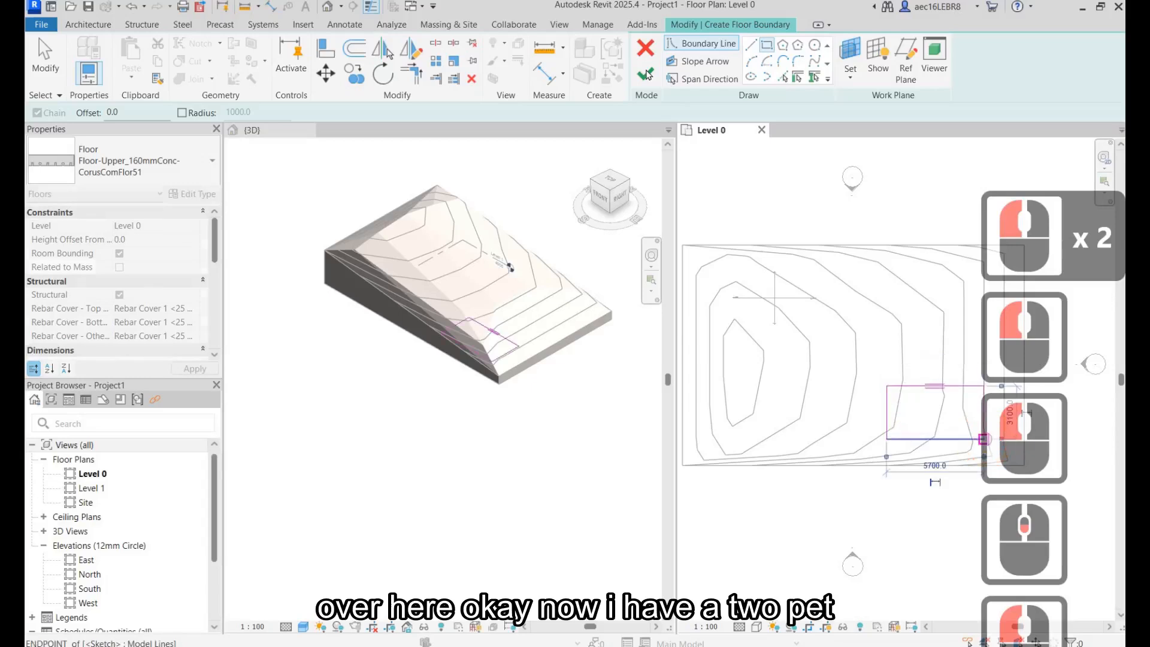
click(645, 73)
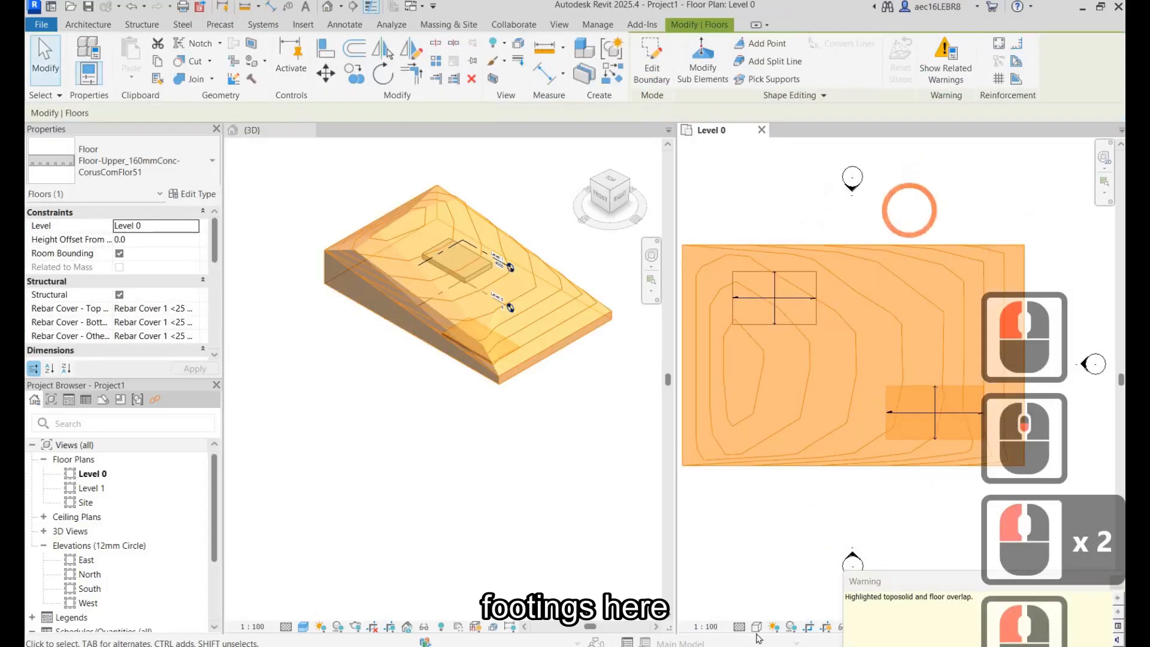
click(744, 236)
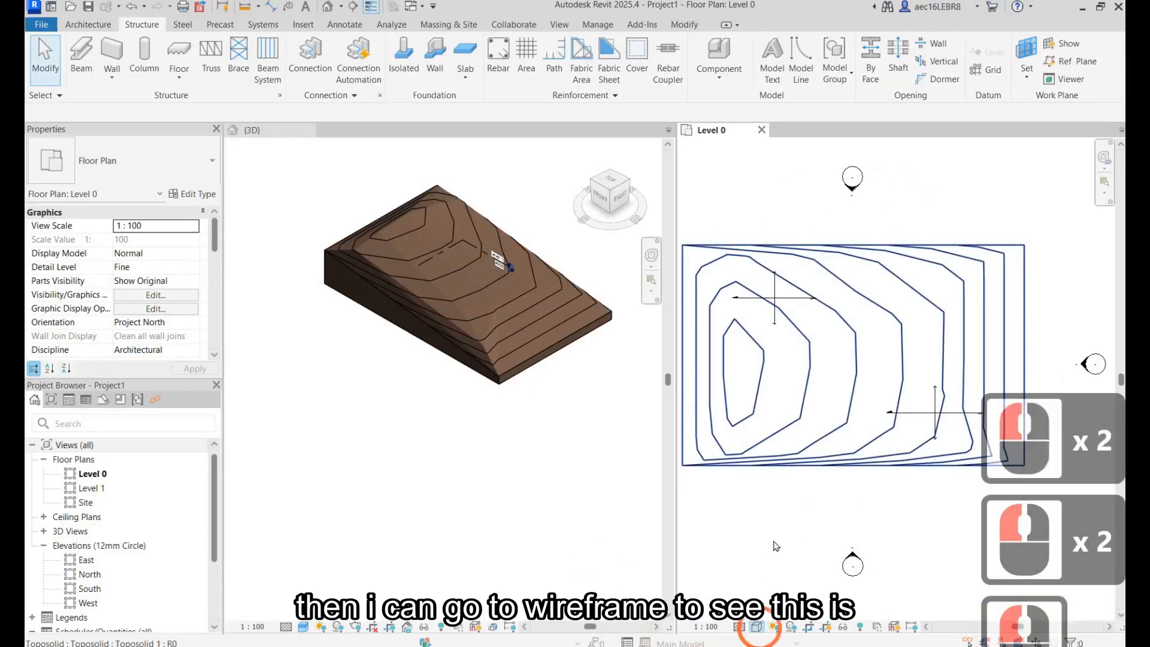
- Set the Level 0 plan to Wireframe, and orient the 3D view to the front with the Wireframe style
click(756, 627)
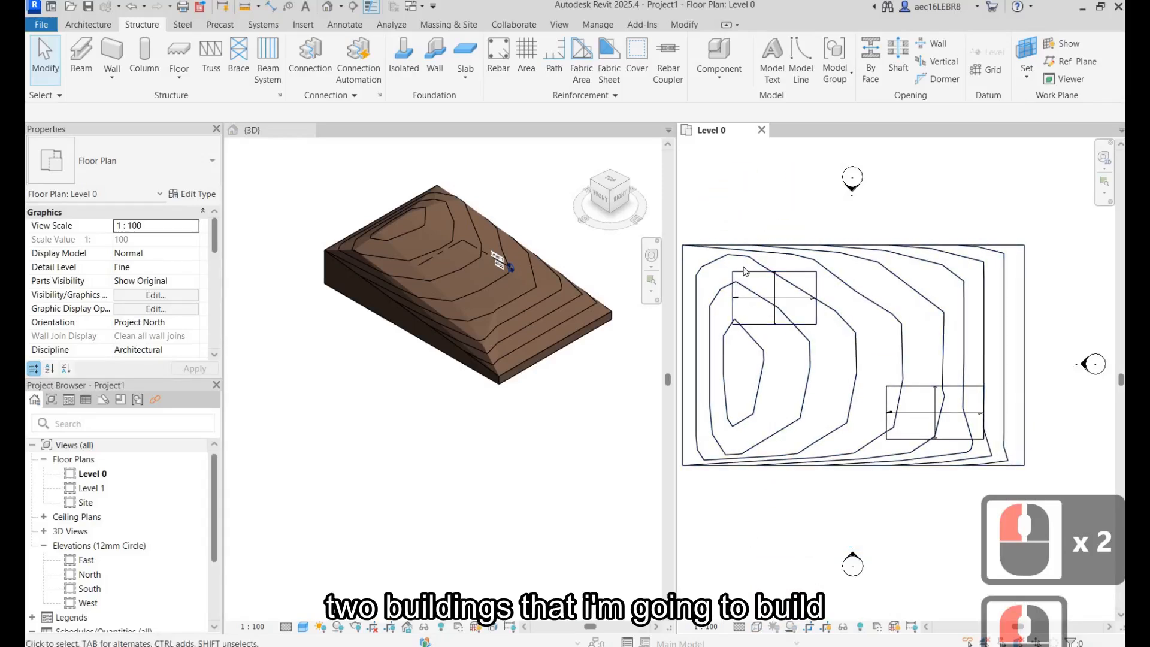
click(599, 197)
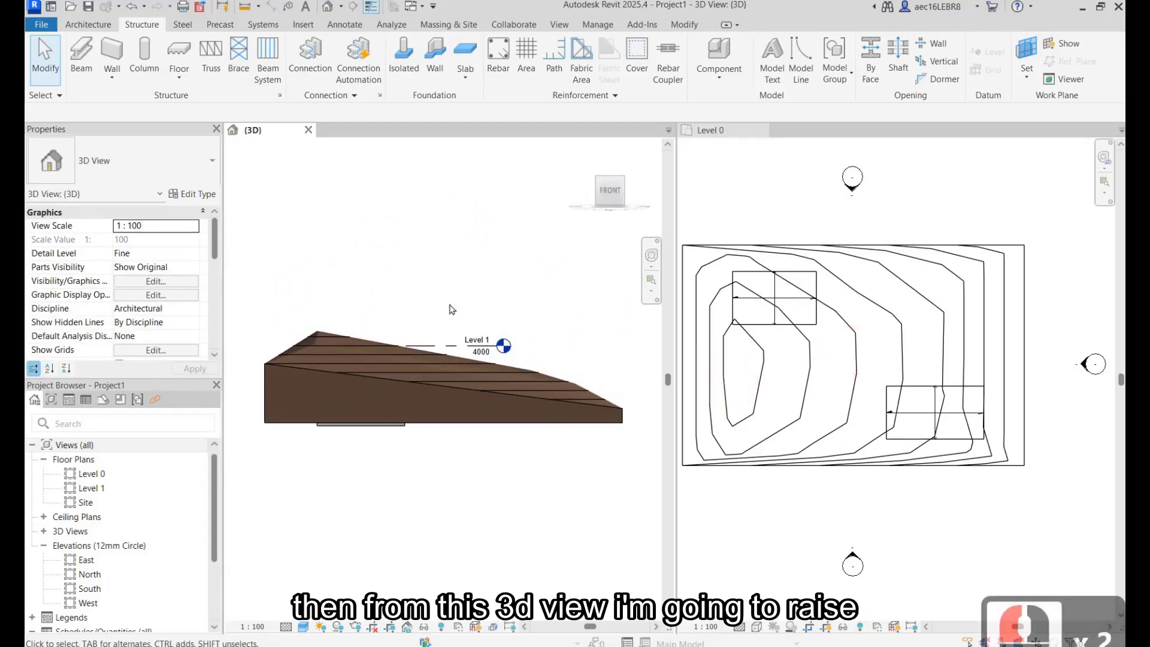
click(302, 627)
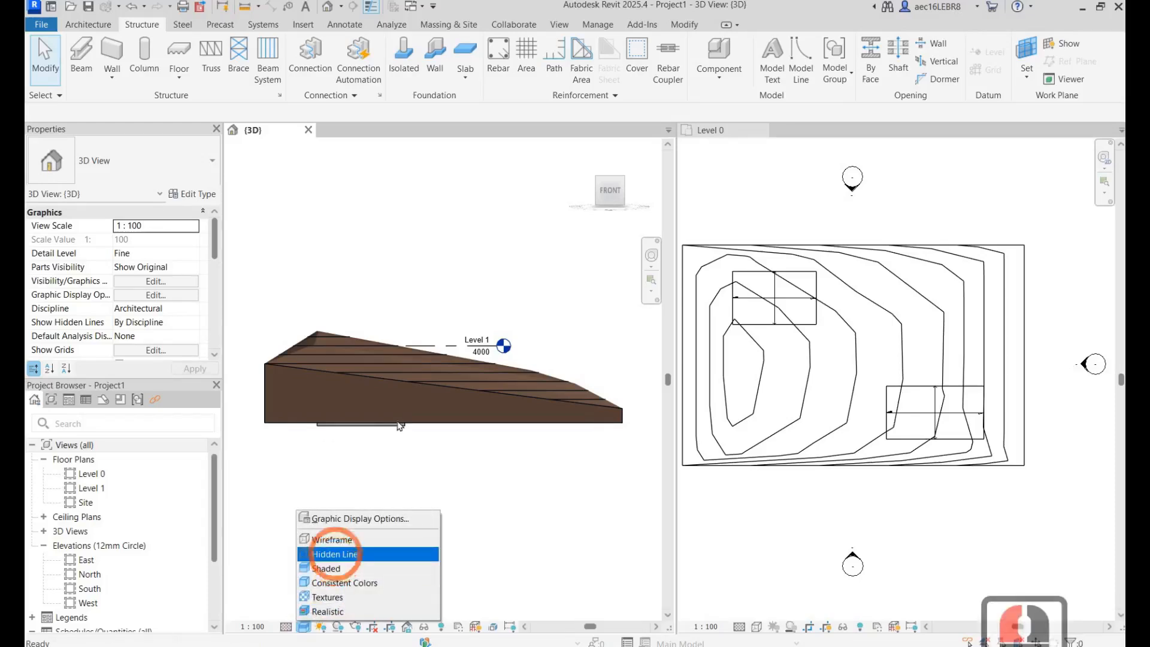
click(329, 539)
- Move the Floor-Grnd-Susp slab straight up in the front view, to a height between Level 0 and Level 1 inside the terrain
click(379, 419)
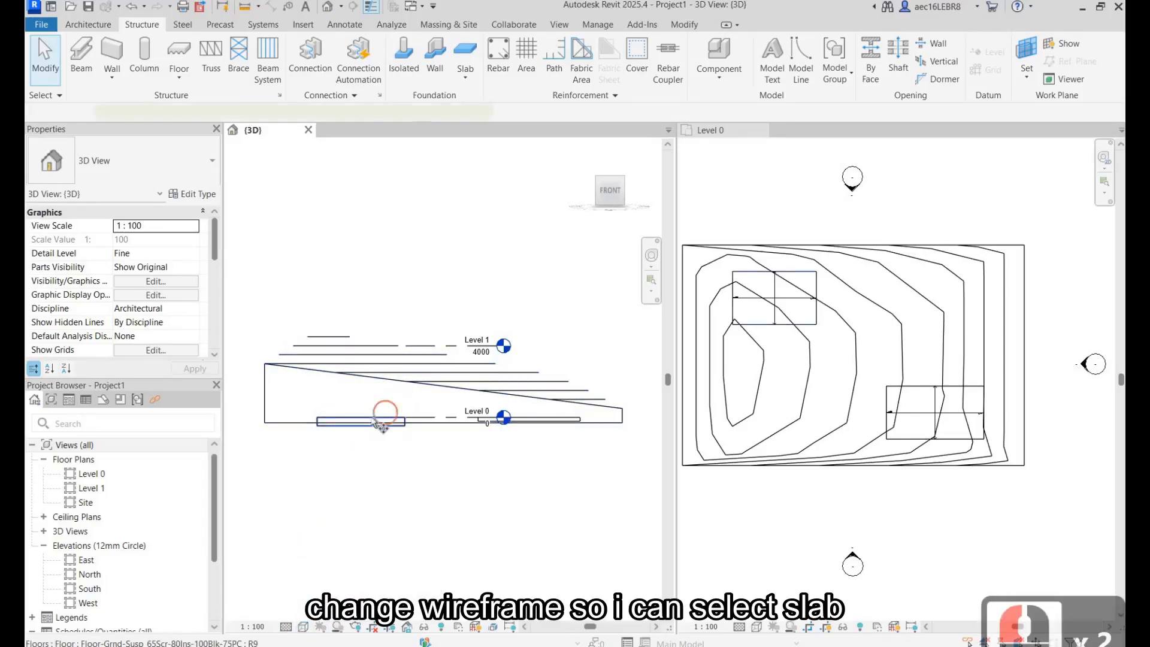
click(372, 418)
scroll(372, 417, up, 4)
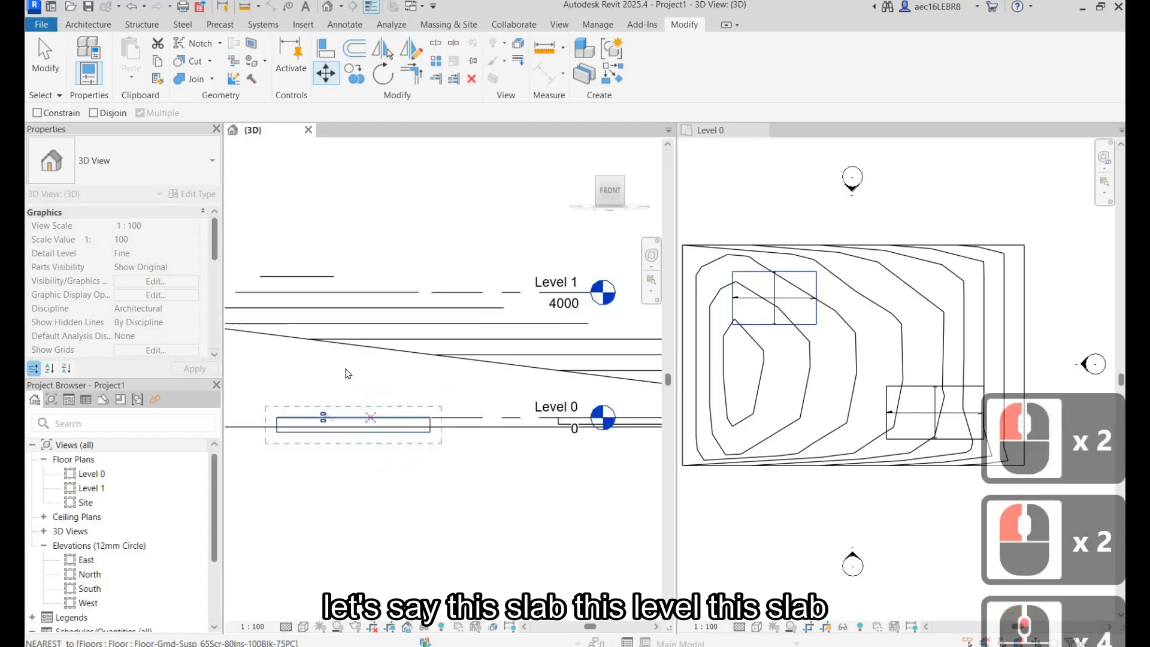
click(374, 381)
click(383, 388)
key(Escape)
scroll(329, 369, down, 3)
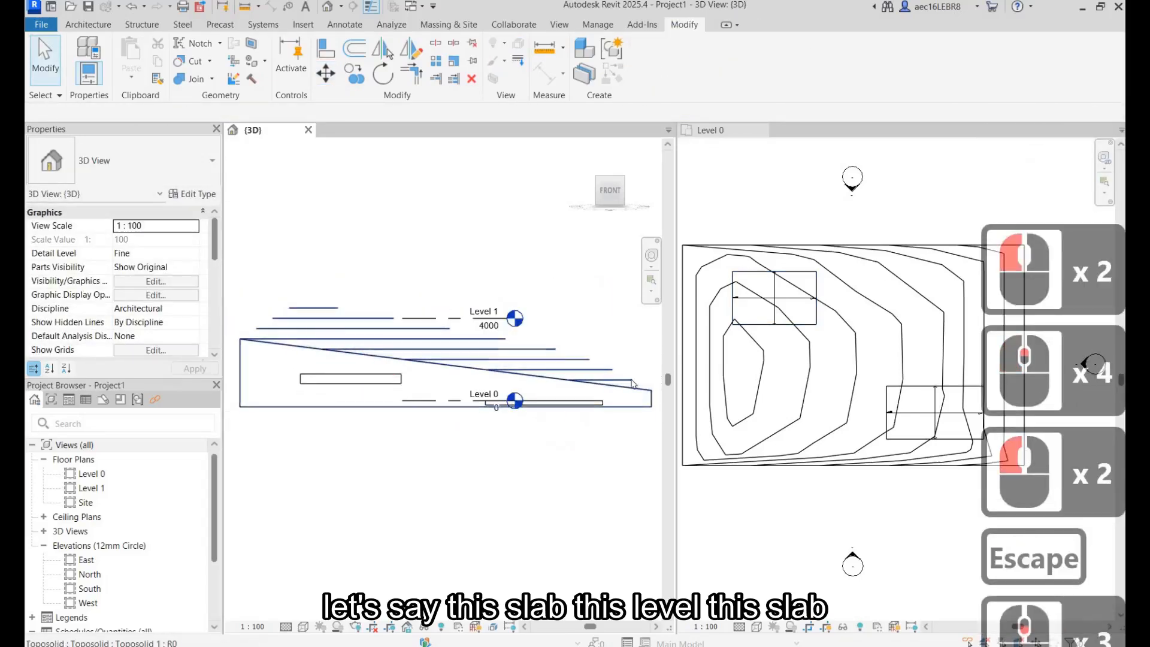
click(578, 389)
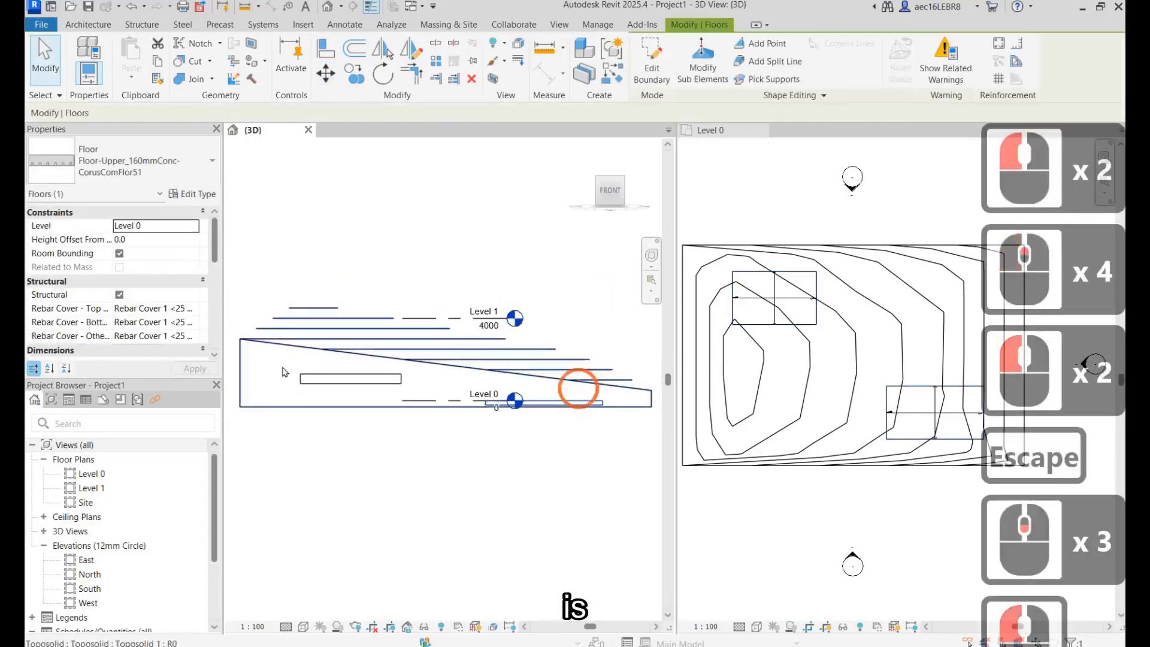
click(431, 238)
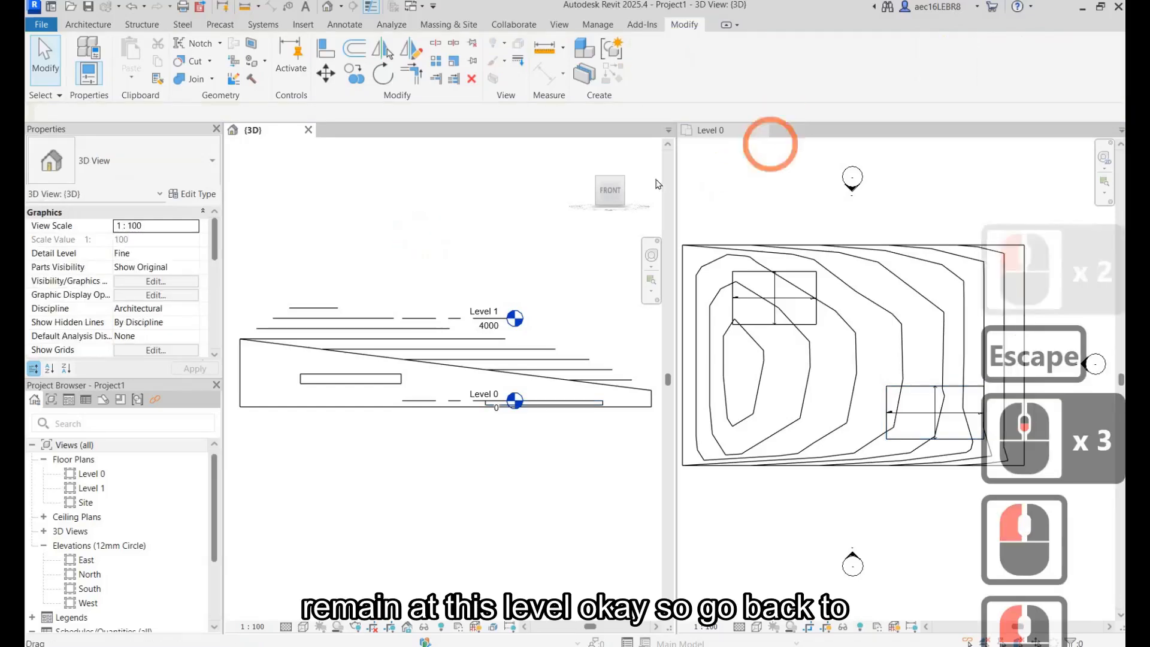
- Return the 3D view to the front-right isometric orientation and display it with the Shaded visual style
click(773, 174)
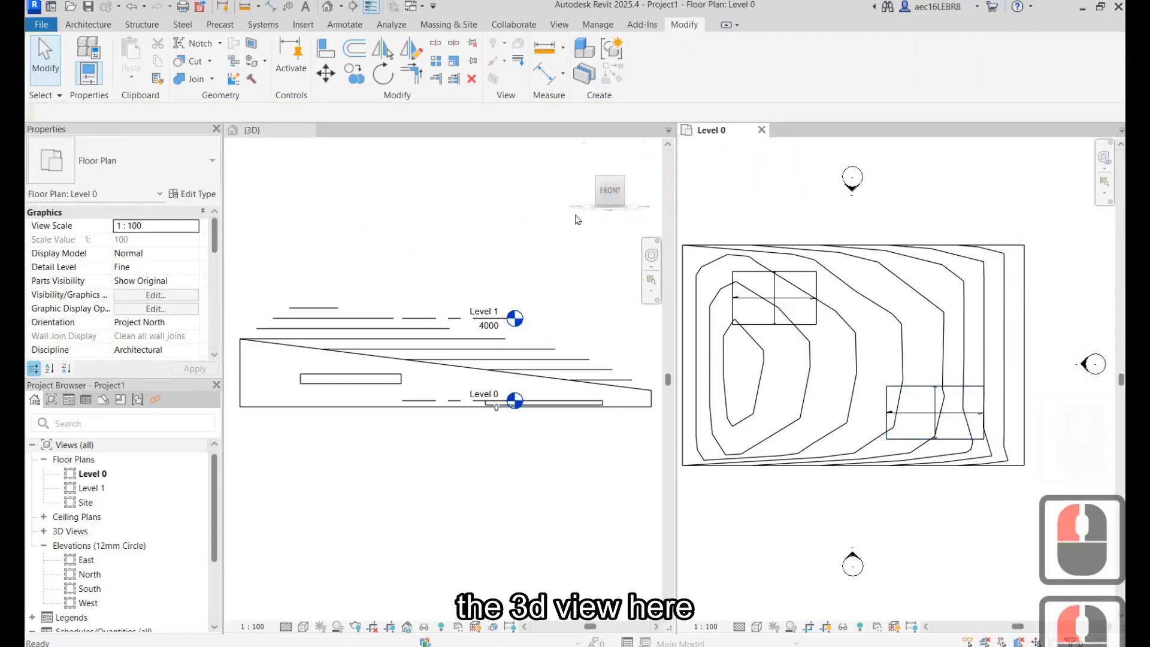
click(609, 191)
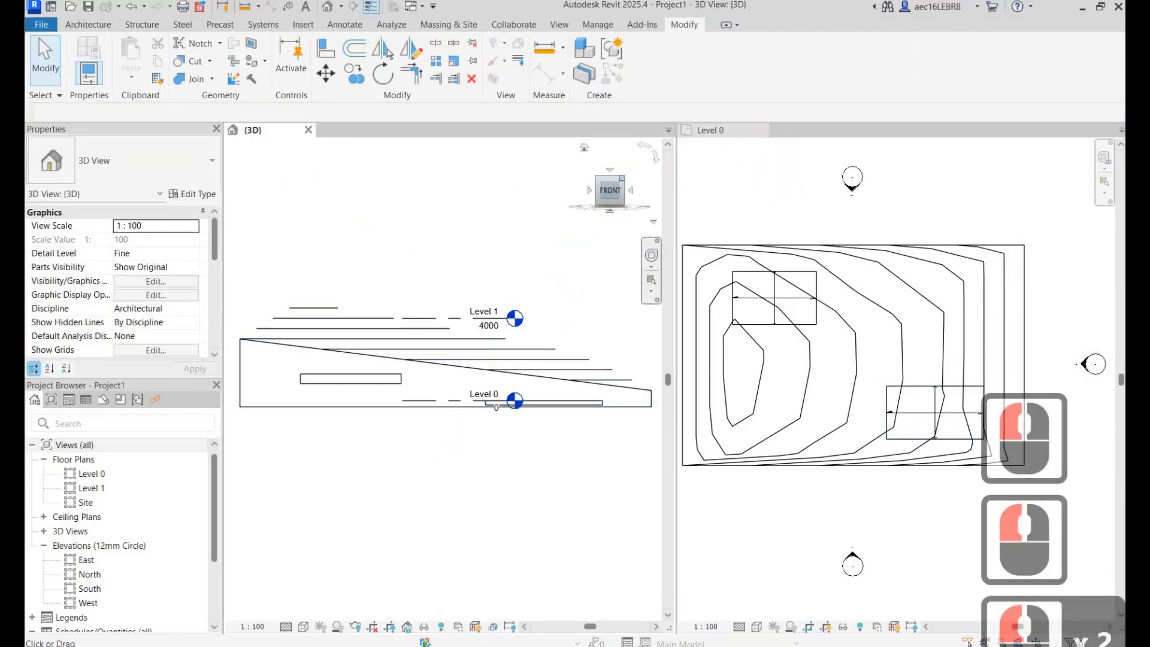
click(621, 178)
click(303, 627)
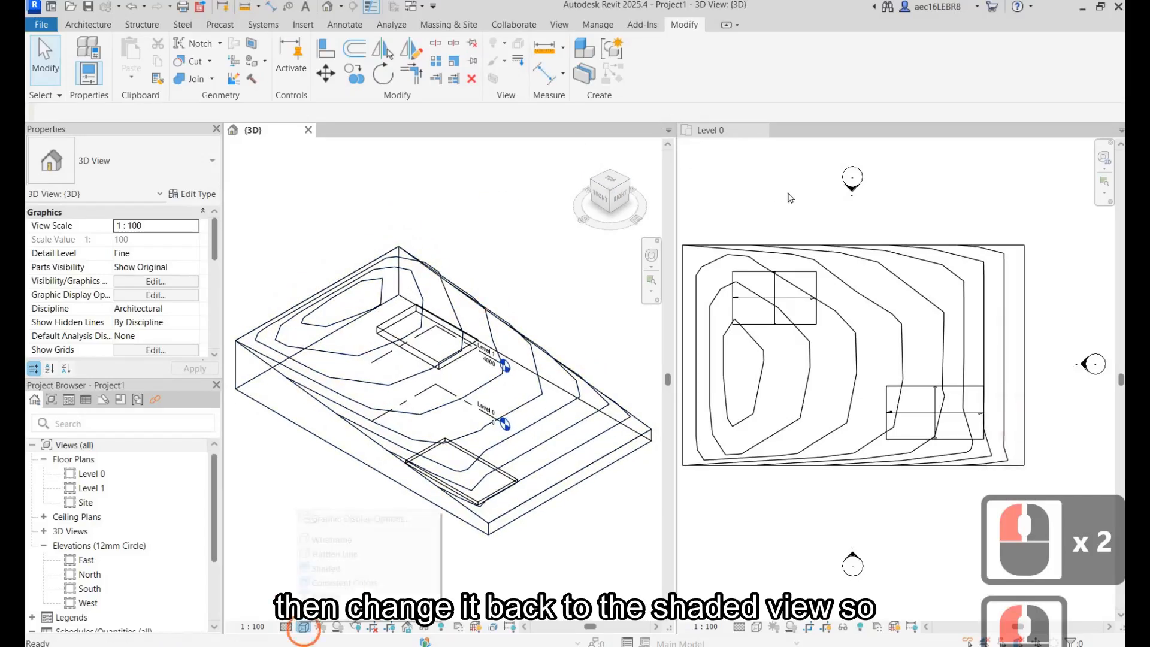
click(327, 567)
click(790, 193)
key(Escape)
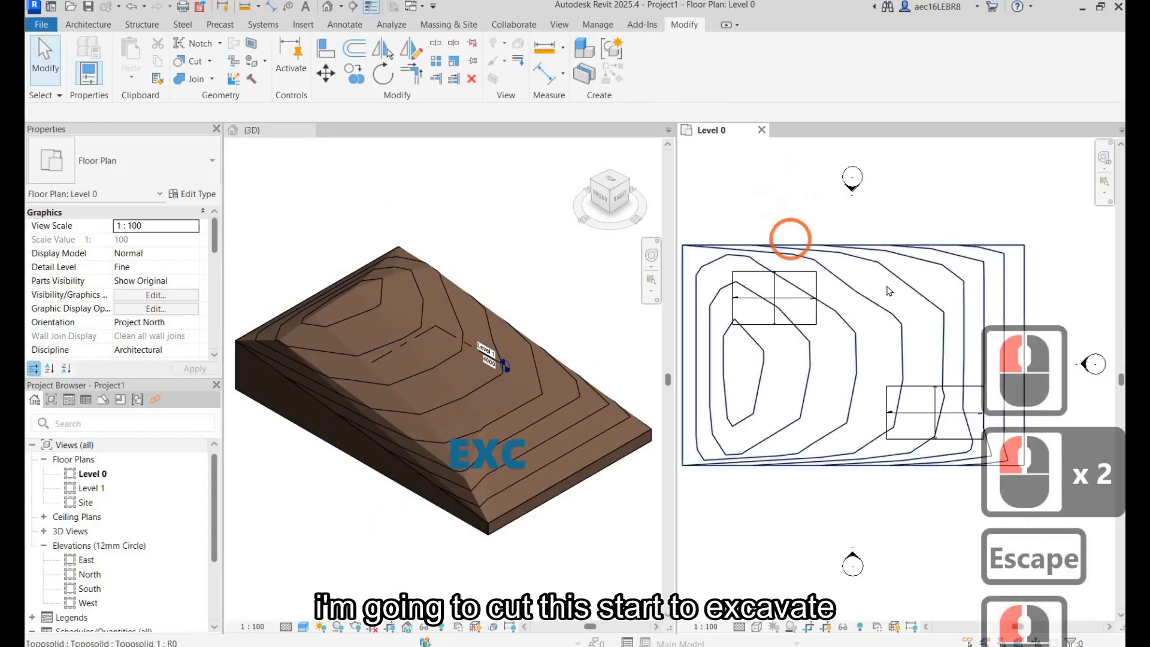
- Excavate the toposolid with both floor slabs, Floor-Grnd-Susp and Floor-Upper, picking them in the Level 0 plan
click(844, 240)
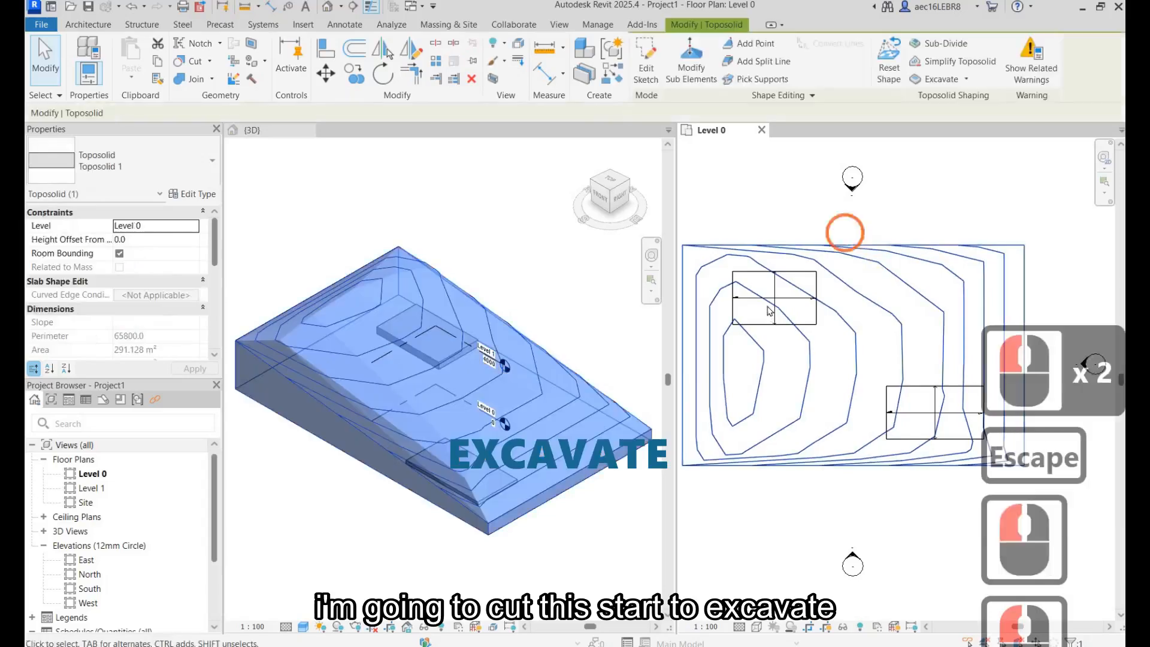
click(772, 328)
key(Escape)
click(956, 240)
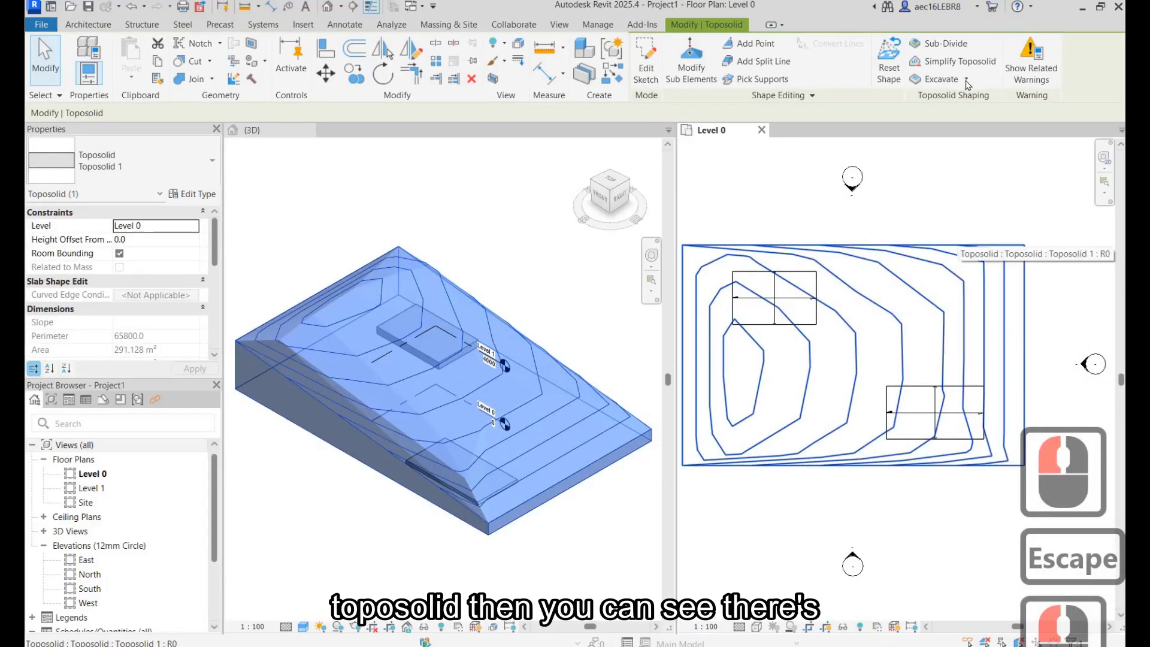
click(938, 80)
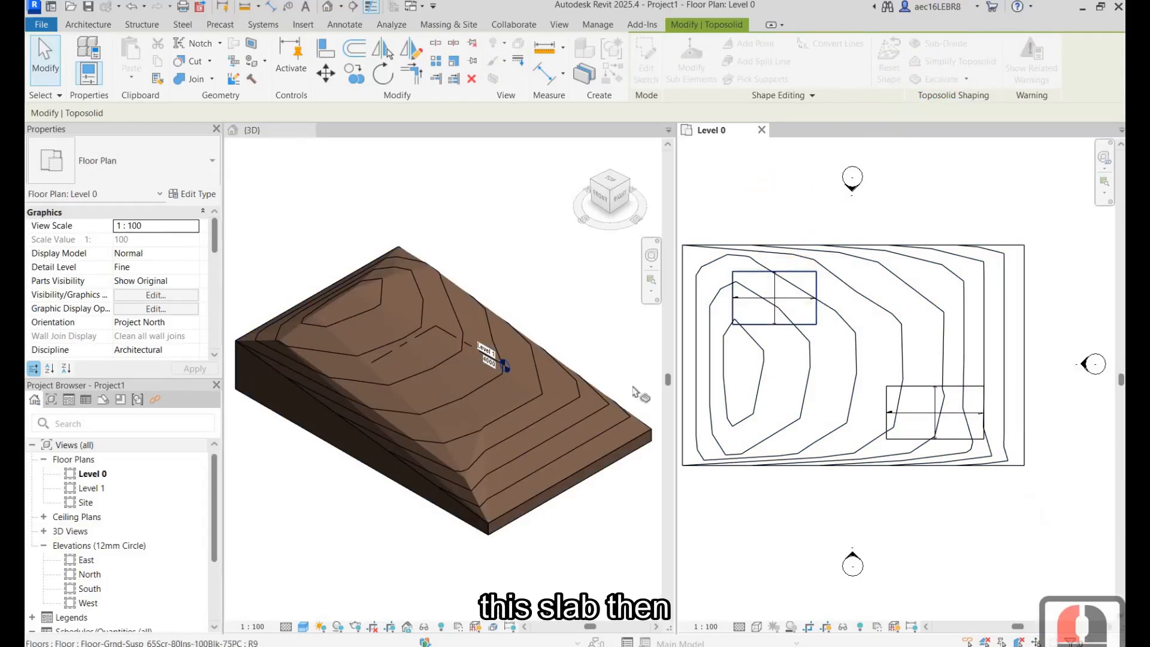
click(803, 273)
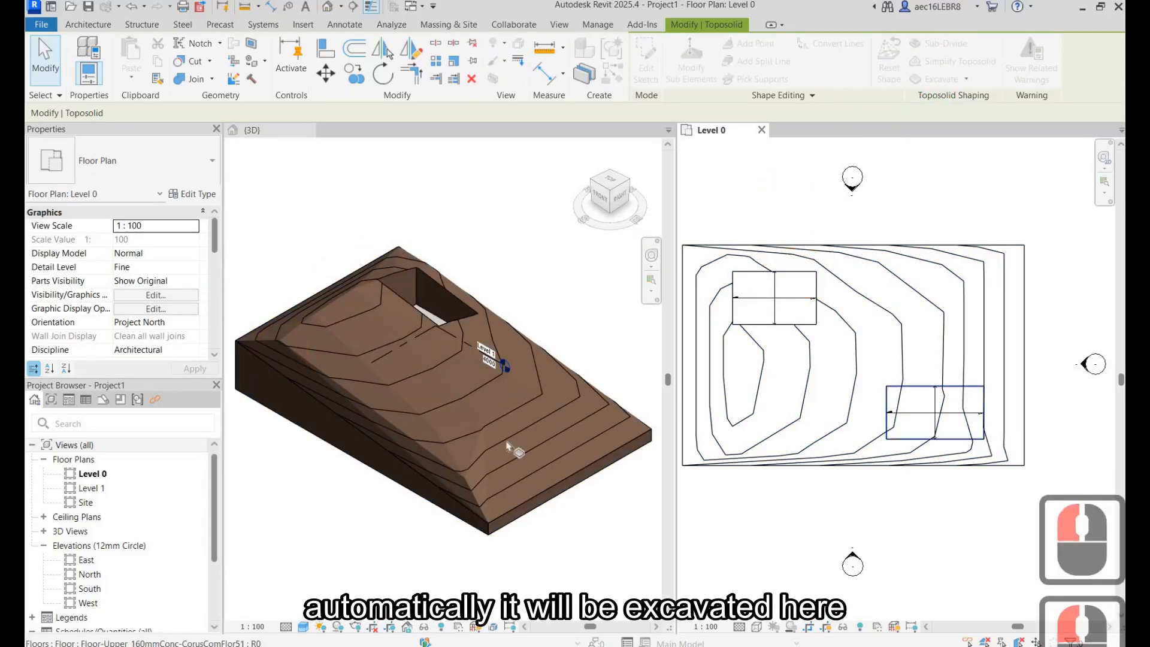
click(961, 387)
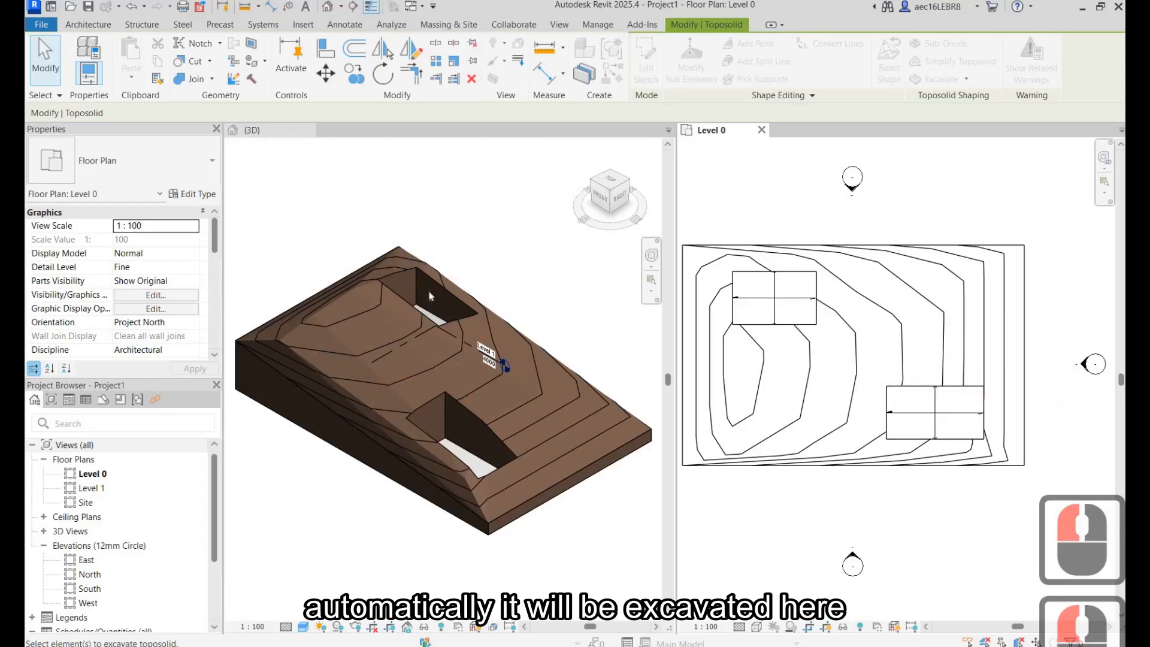
key(Escape)
key(Escape)
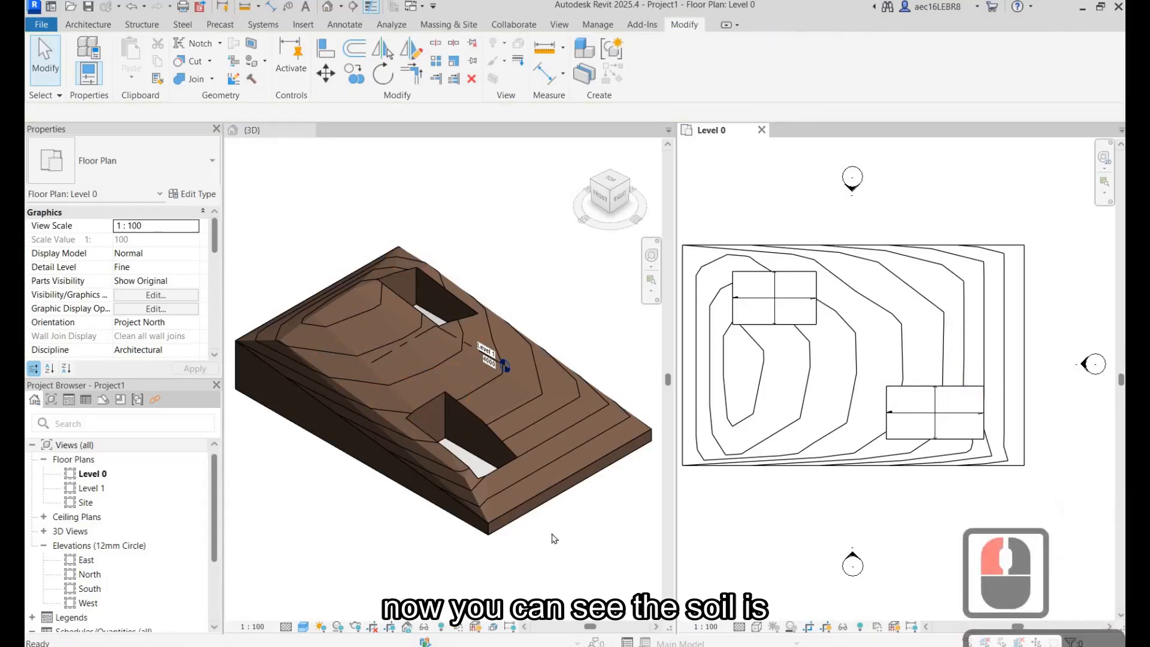
- Start a new schedule of quantities for the Floors category
shift+middle_drag(475, 487, 488, 318)
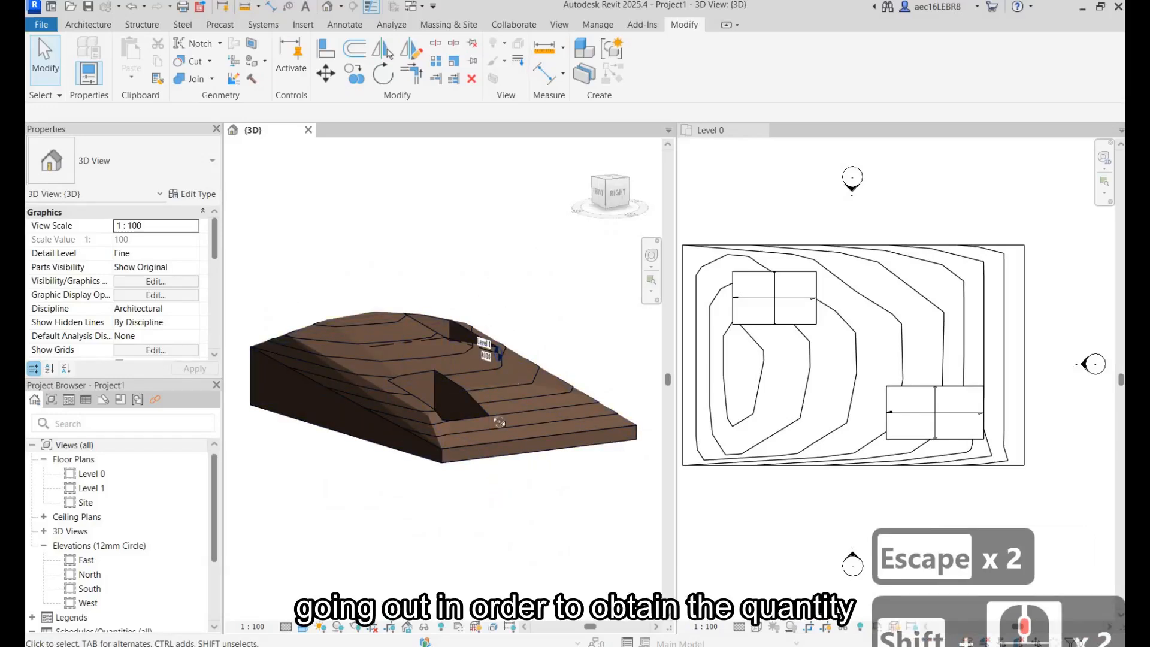
shift+middle_drag(500, 289, 469, 405)
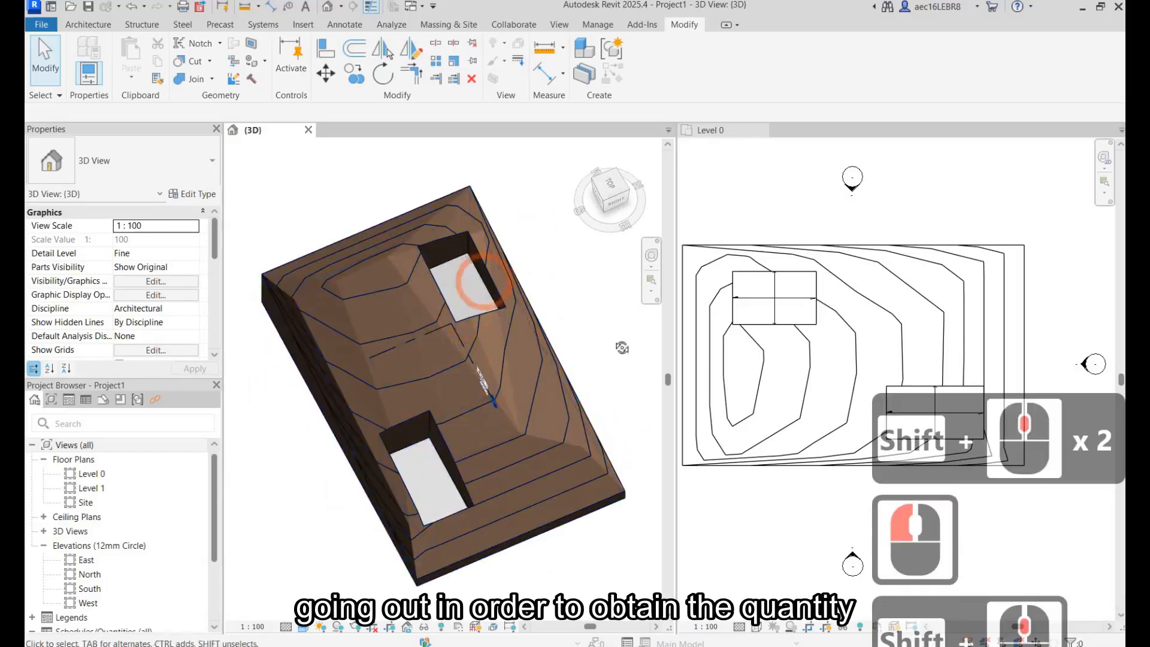
shift+middle_drag(484, 281, 579, 312)
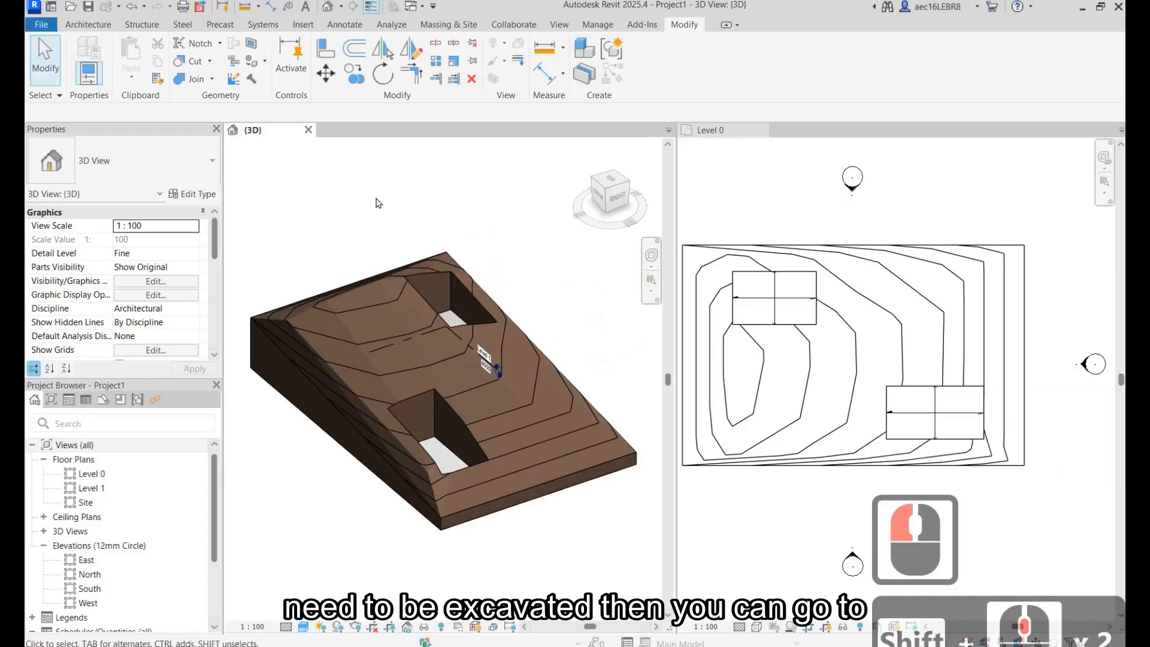
click(560, 25)
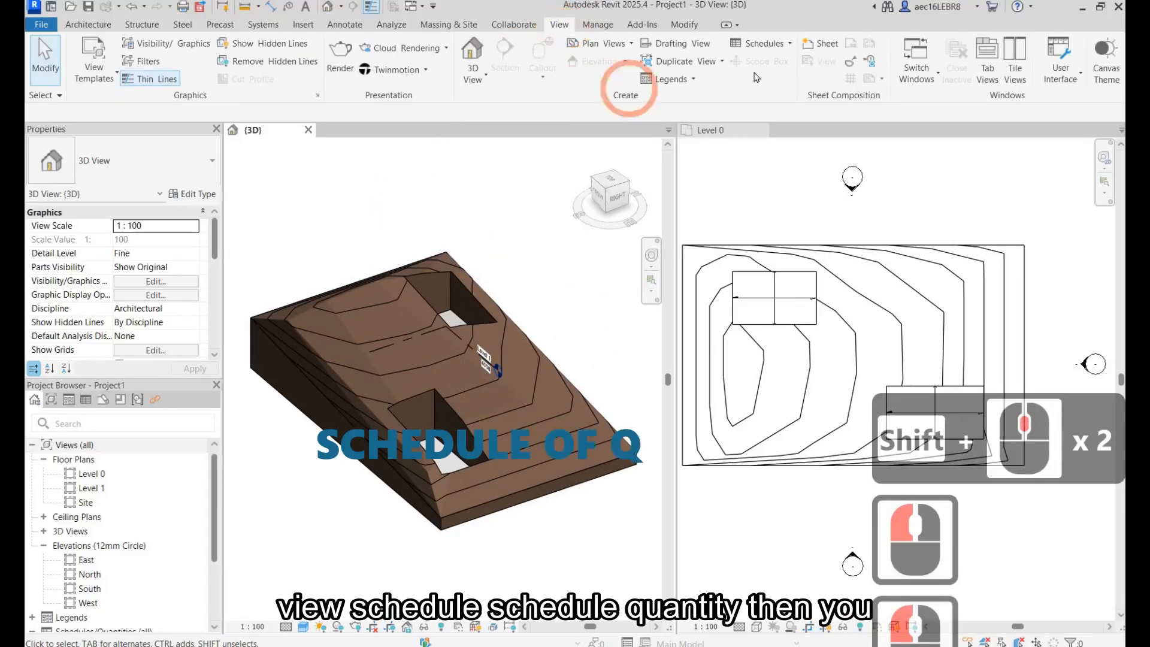
click(764, 43)
click(768, 67)
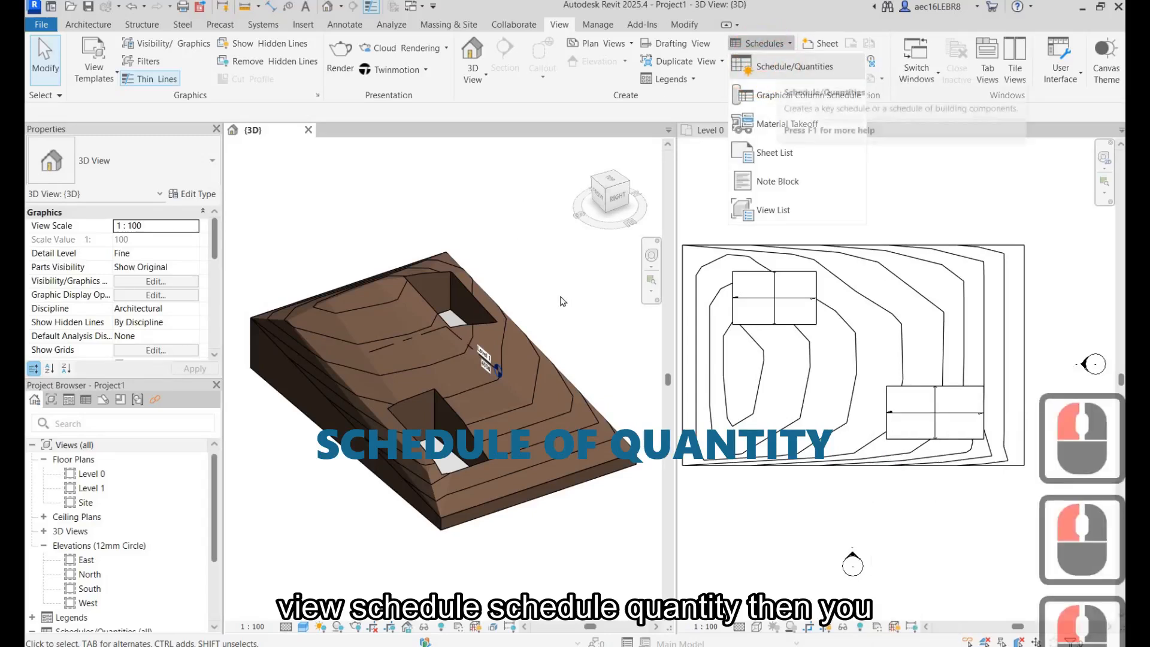
scroll(554, 311, down, 10)
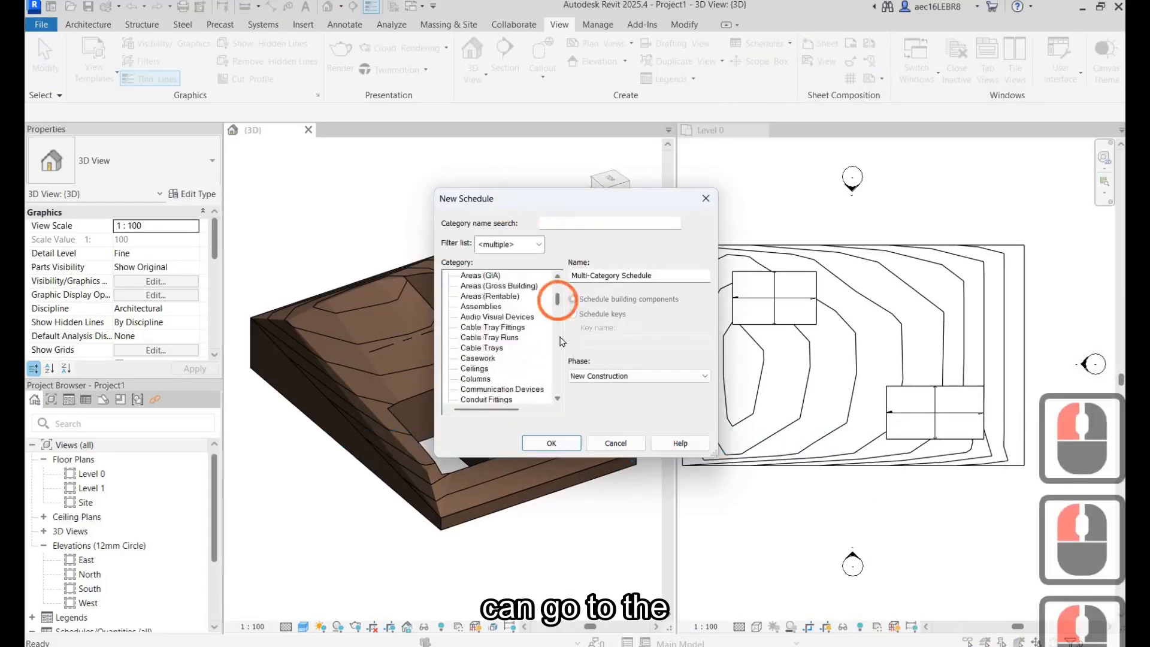
scroll(477, 292, up, 1)
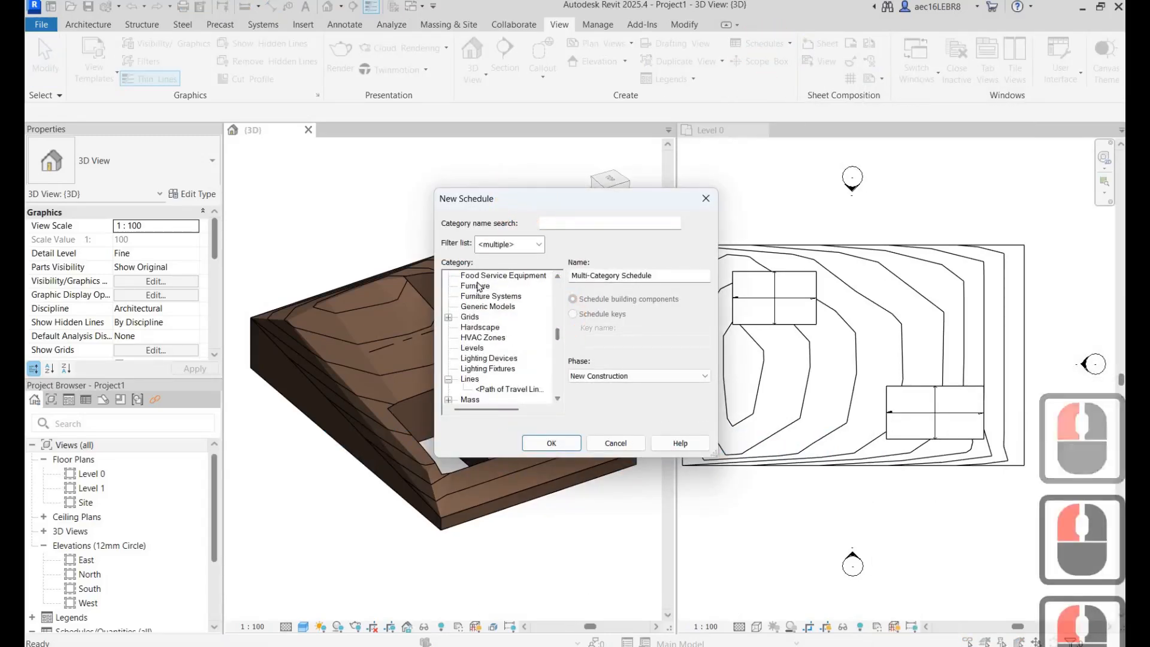
double_click(477, 284)
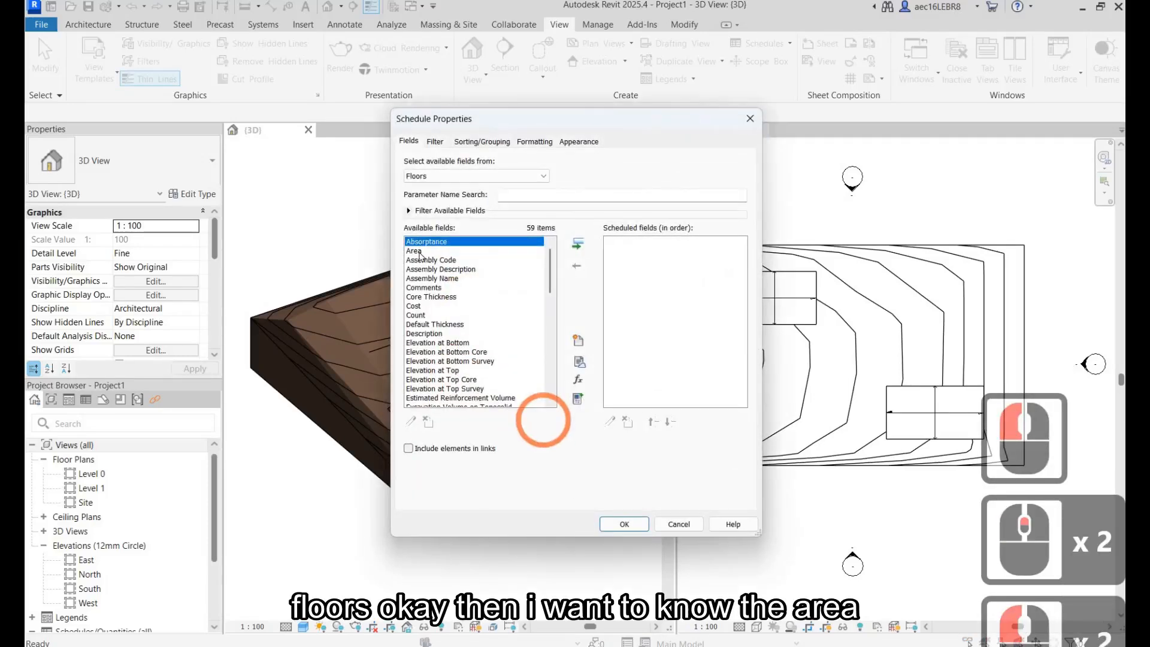
- Add the fields Area, Excavation Volume on Toposolid, and Family and Type to the floor schedule and create it
double_click(419, 250)
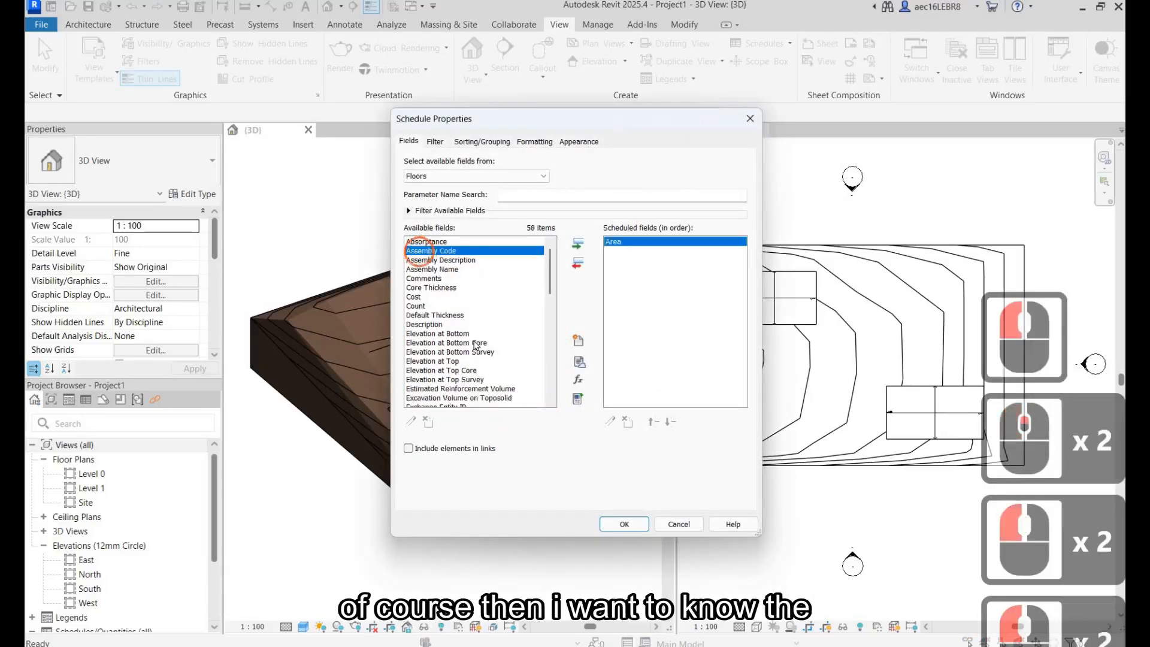
scroll(476, 345, down, 2)
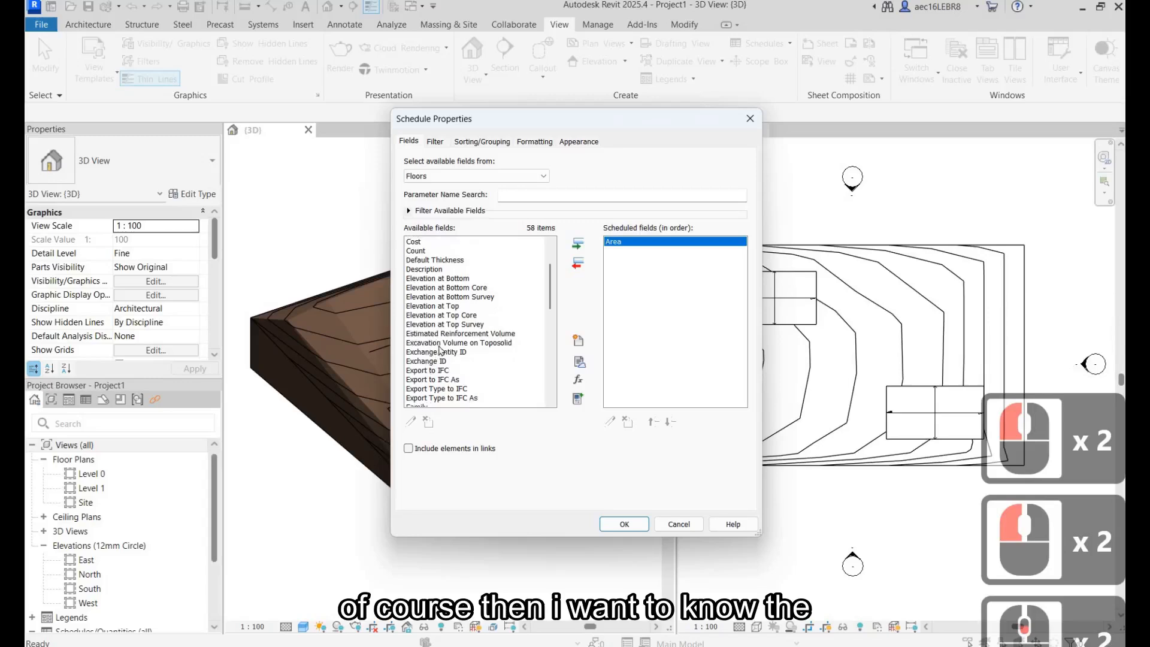
click(441, 342)
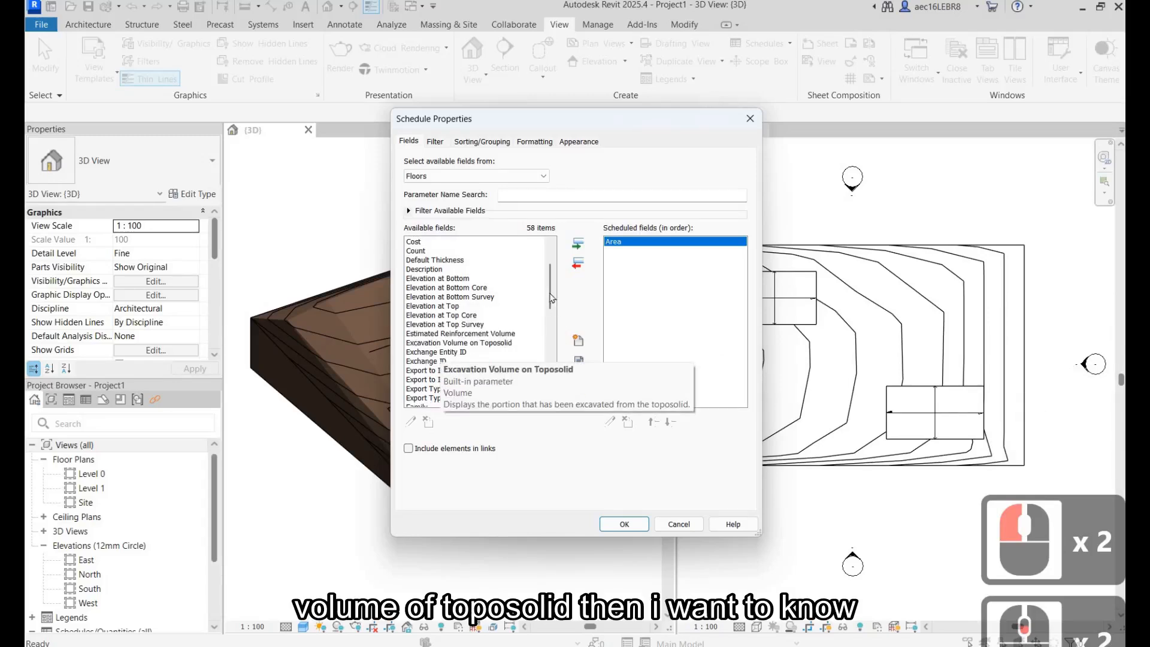
drag(550, 289, 550, 305)
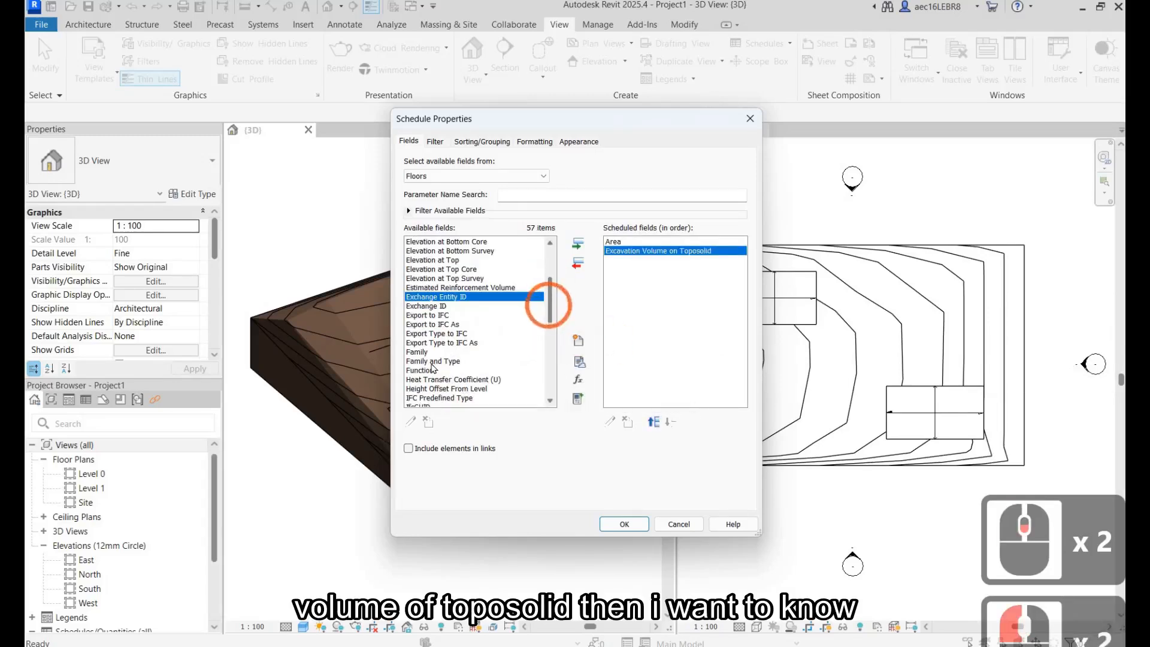
double_click(411, 358)
double_click(424, 361)
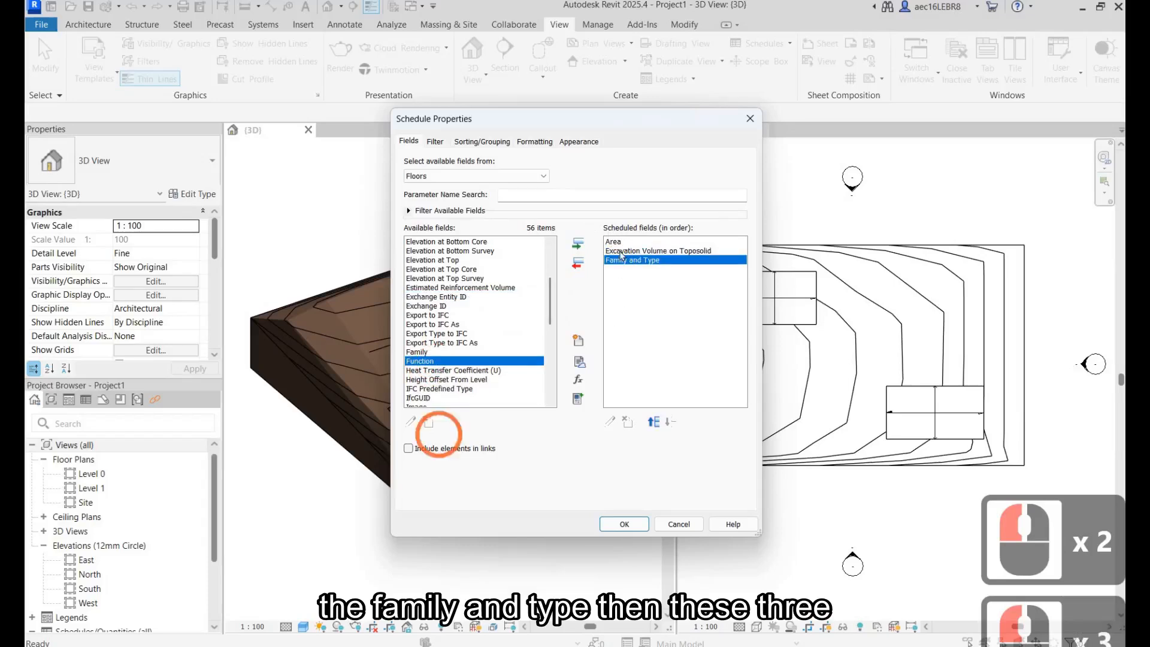
click(624, 524)
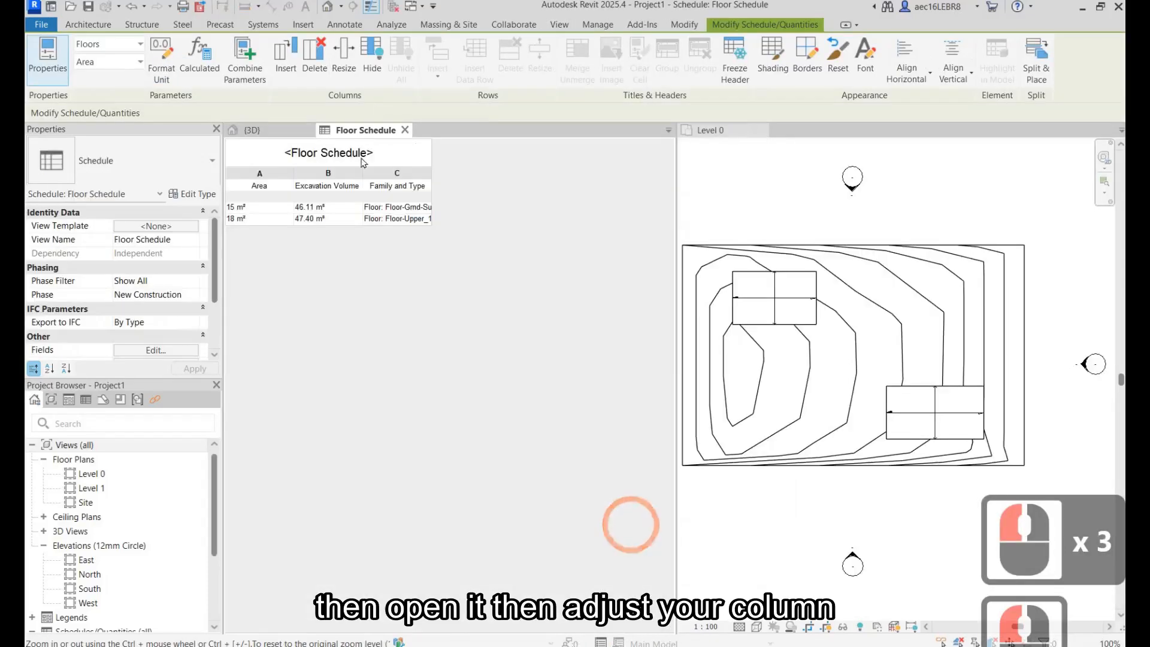
- Widen the Family and Type and Excavation Volume on Toposolid columns so their full text fits
double_click(431, 170)
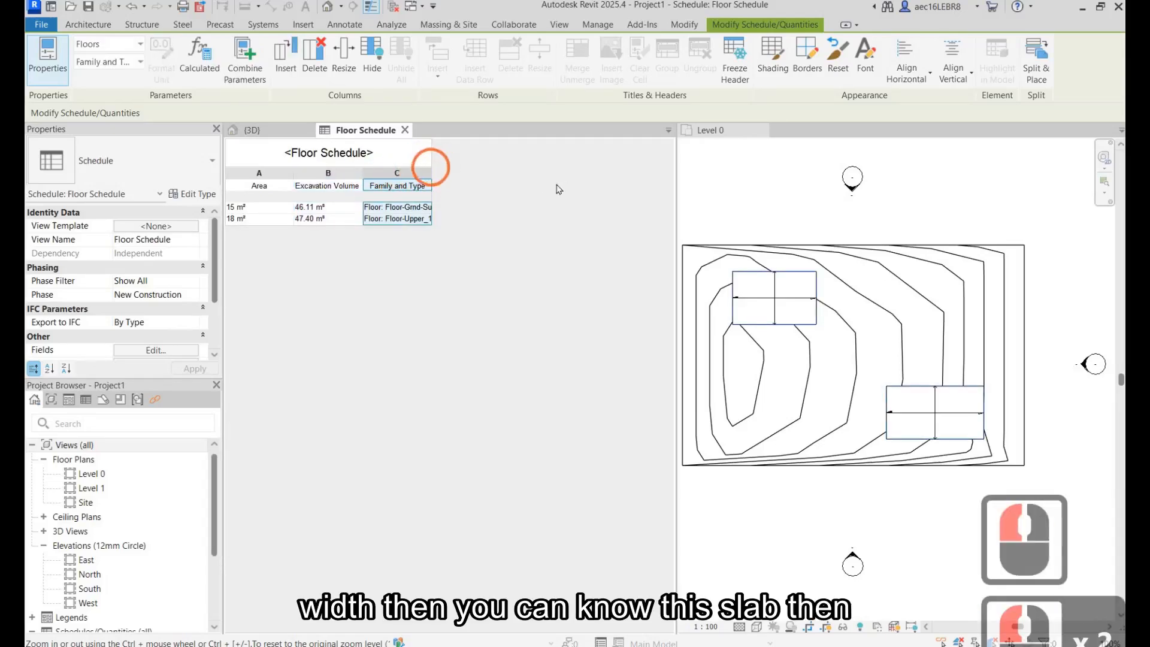
double_click(526, 174)
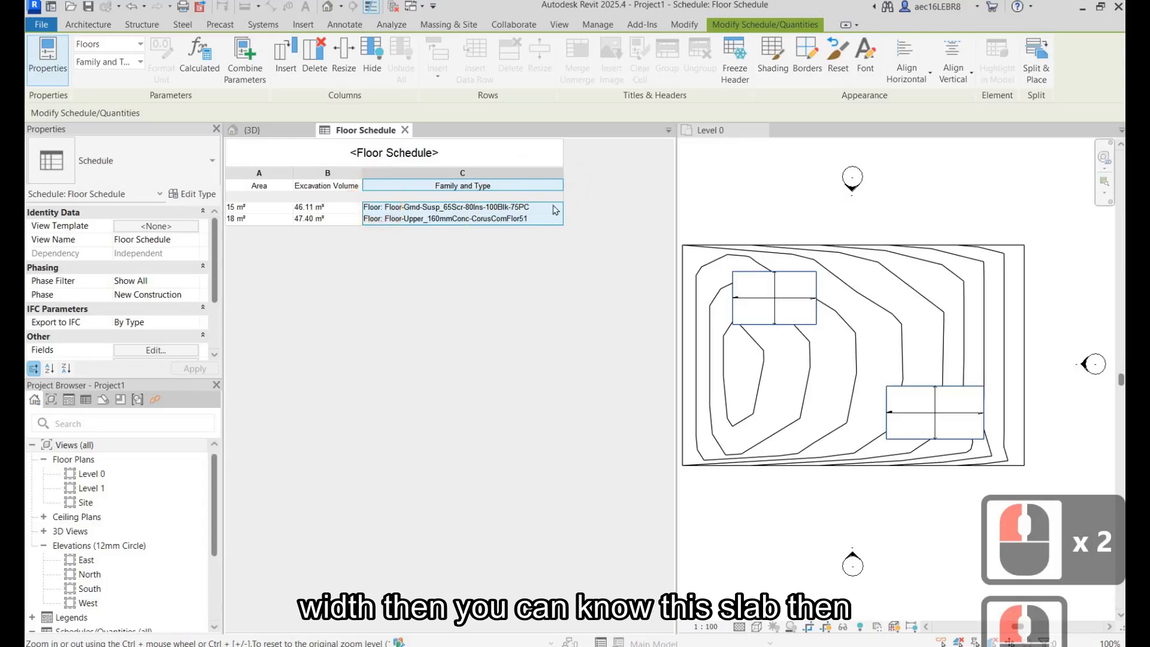
drag(362, 180, 436, 180)
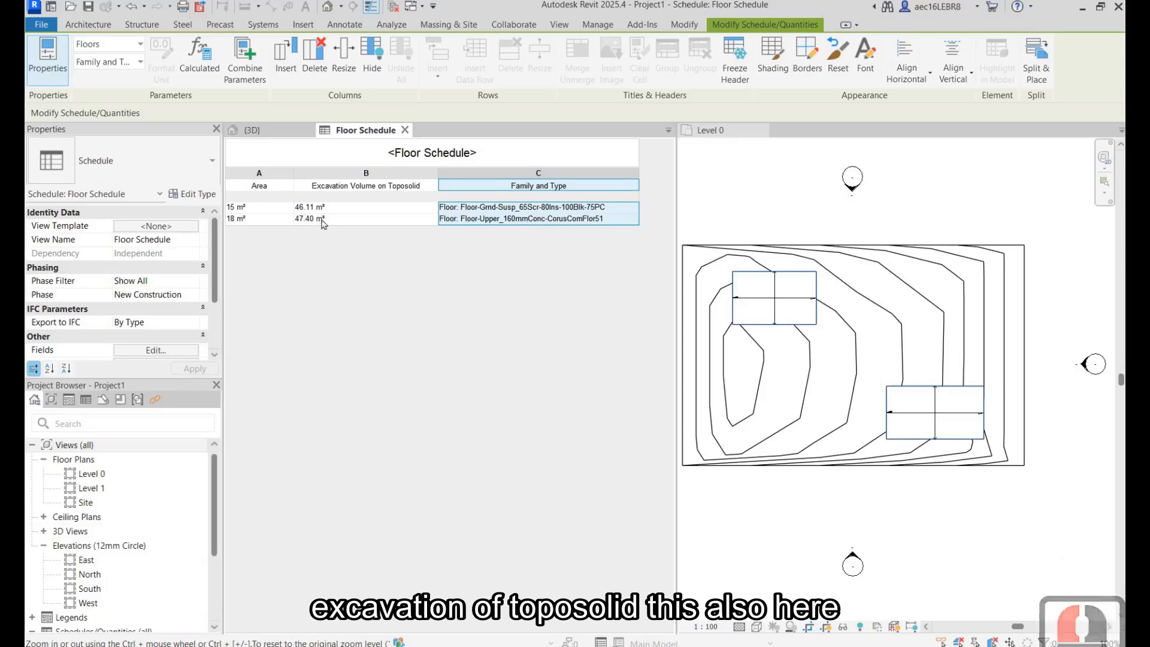
- Set the Floor-Grnd-Susp slab's height offset from level to 1400
click(812, 276)
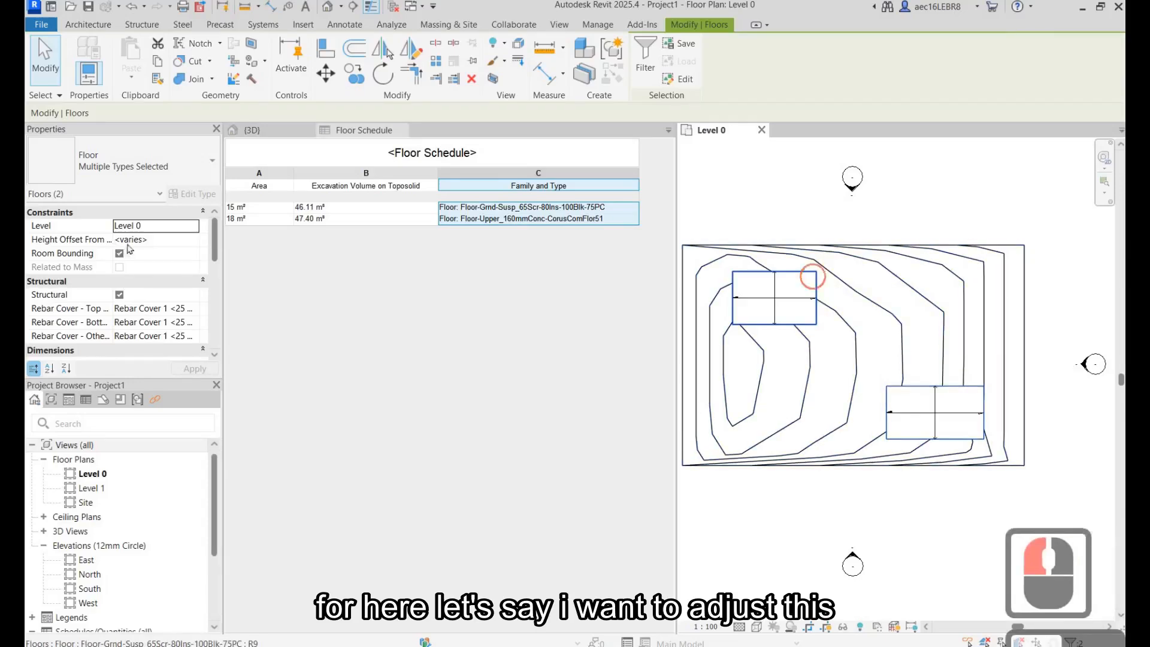
key(Tab)
key(Tab)
click(809, 264)
click(123, 240)
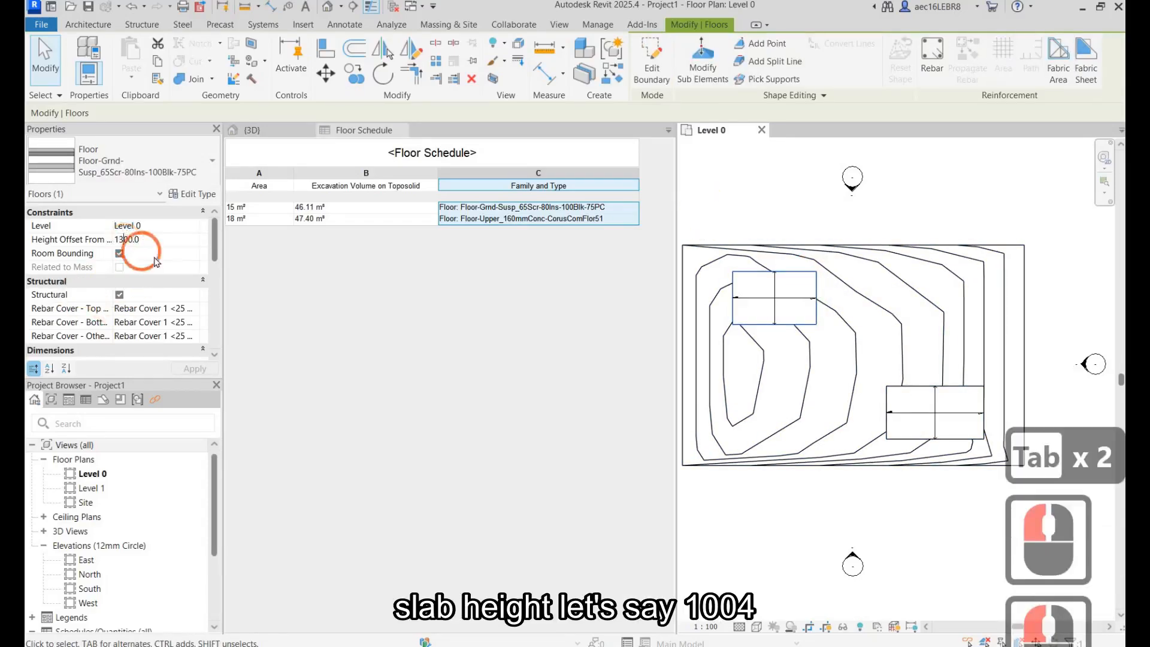
key(BackSpace)
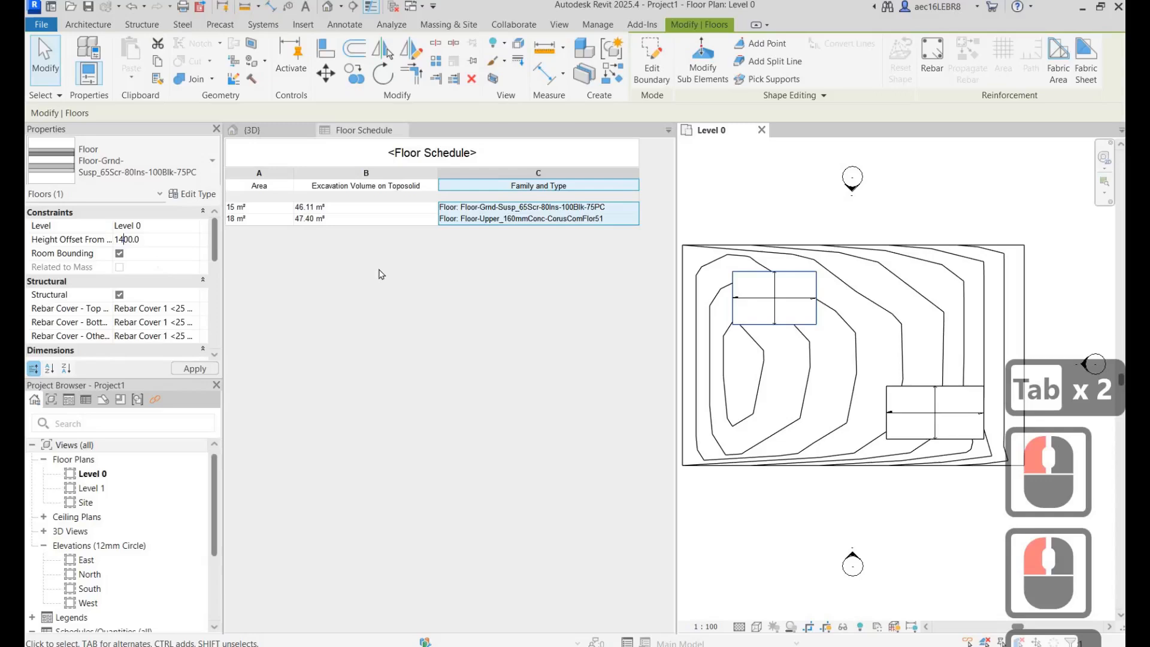
key(Return)
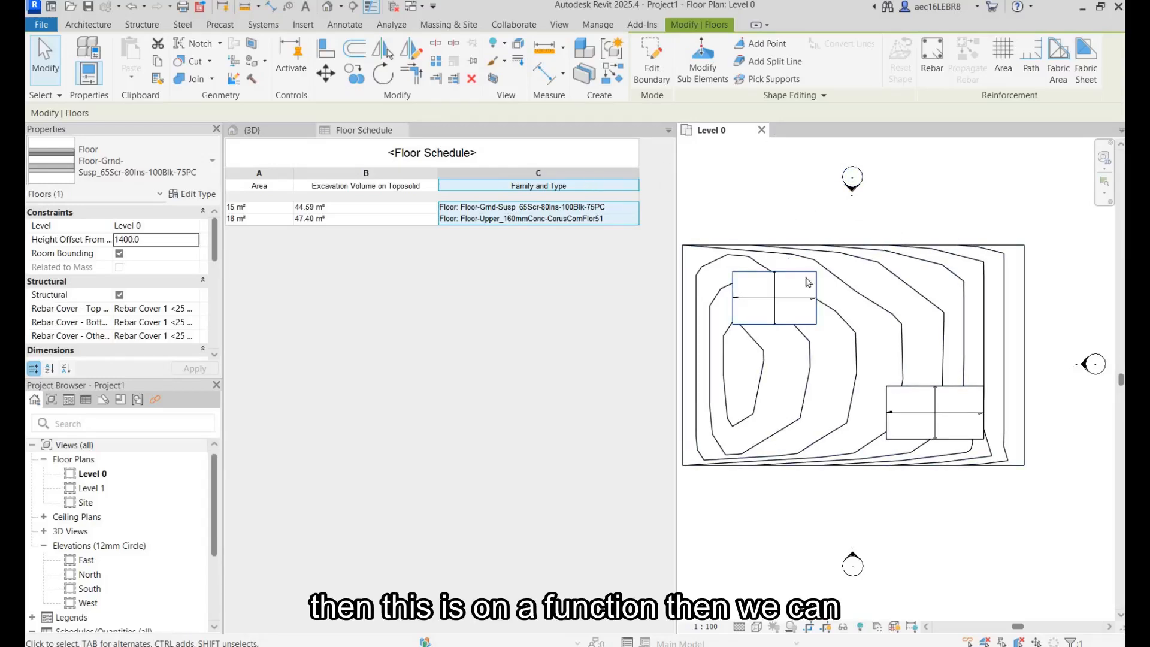
- Delete both floor slabs in the Level 0 plan and make the floor schedule the active view
click(791, 184)
click(815, 277)
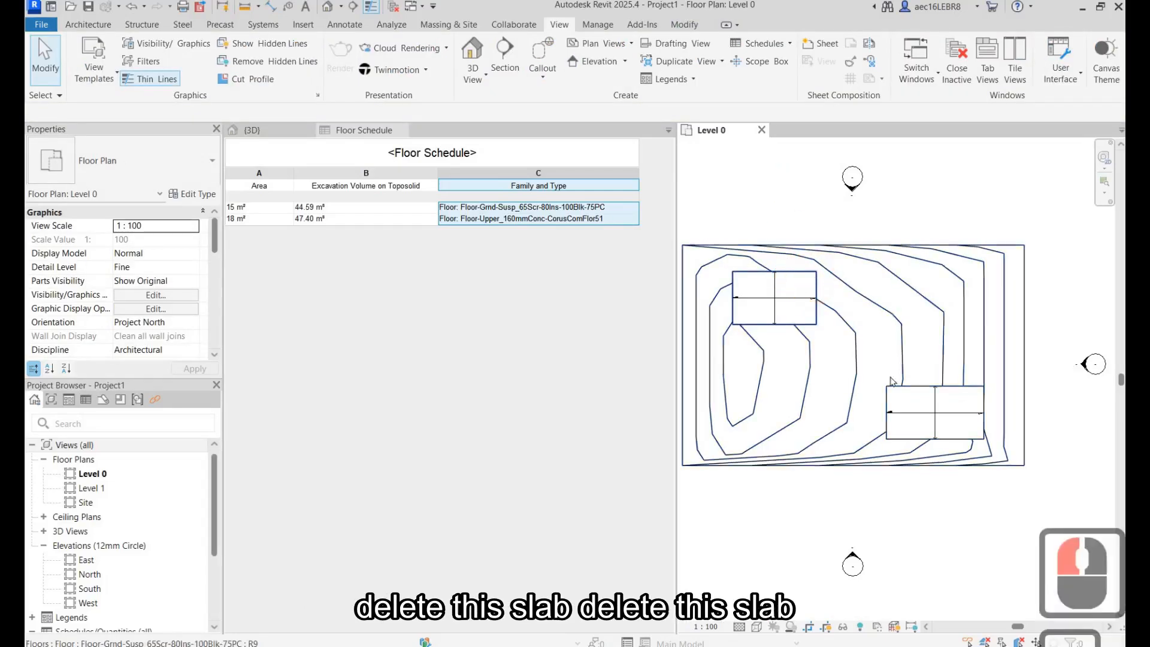
key(Delete)
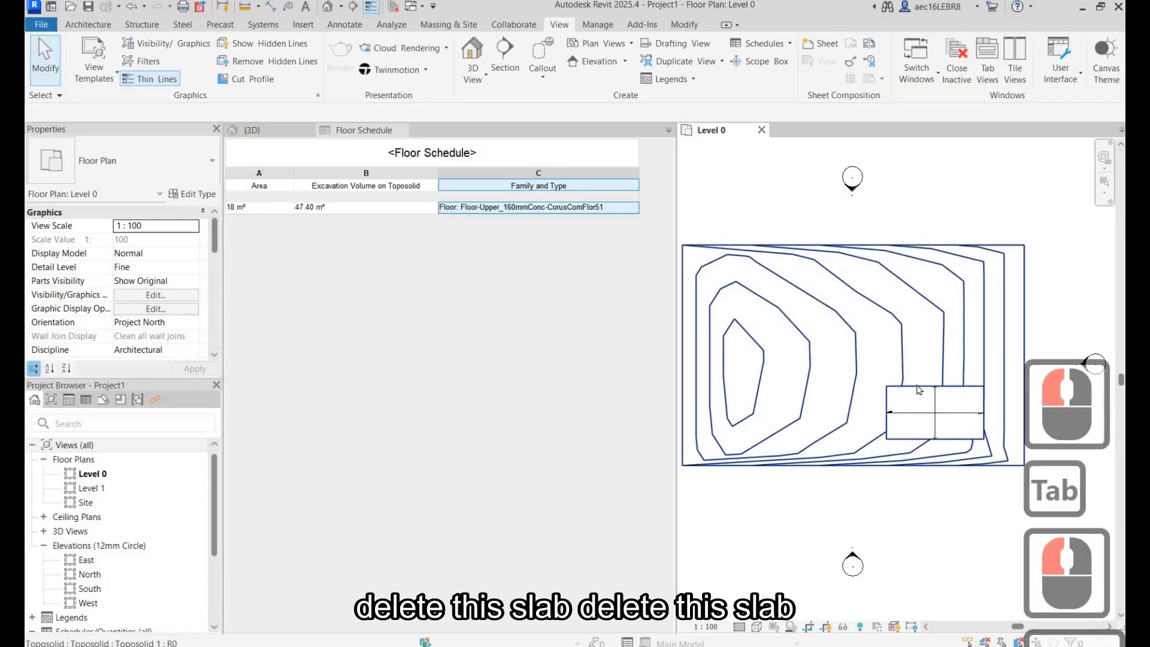
click(919, 390)
key(Delete)
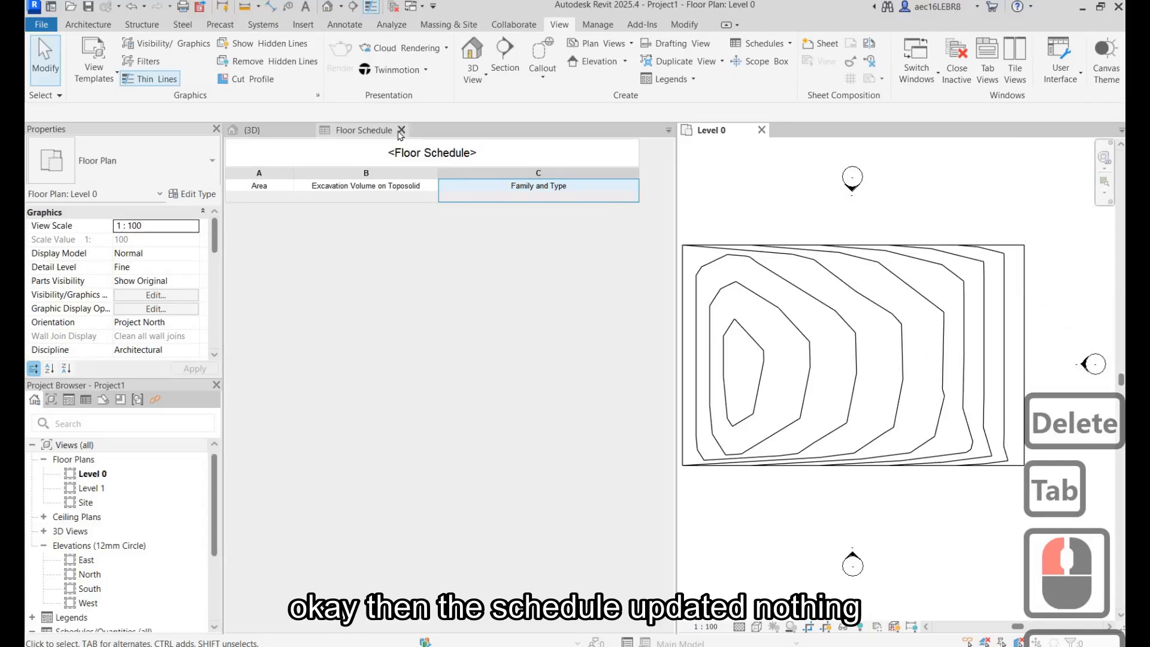
click(403, 130)
click(591, 184)
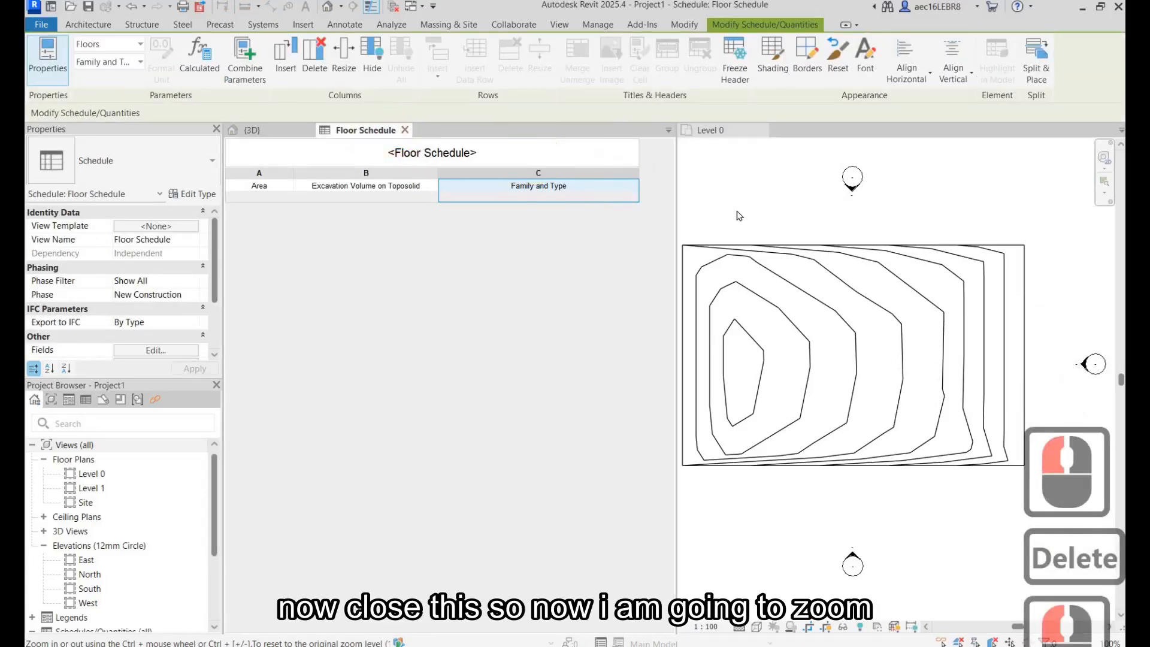
- Close the floor schedule view and make the Level 0 plan the active view
click(403, 130)
click(732, 210)
key(Escape)
click(740, 220)
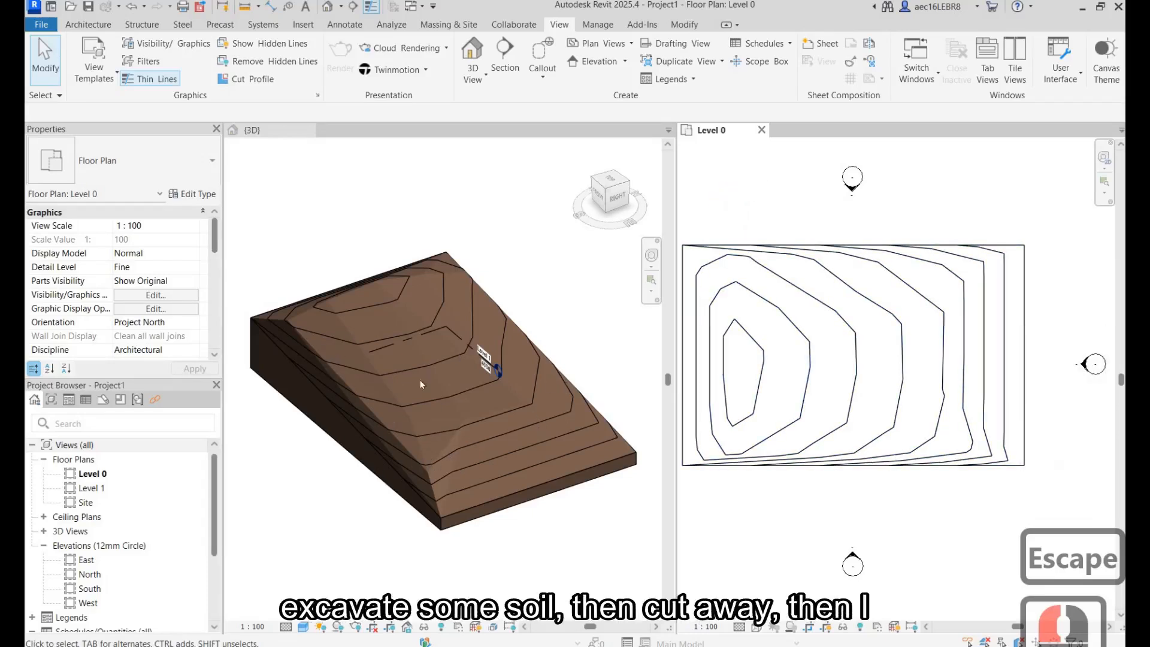
- Set the terrain toposolid's Phase Created to Existing and clear the selection
click(490, 292)
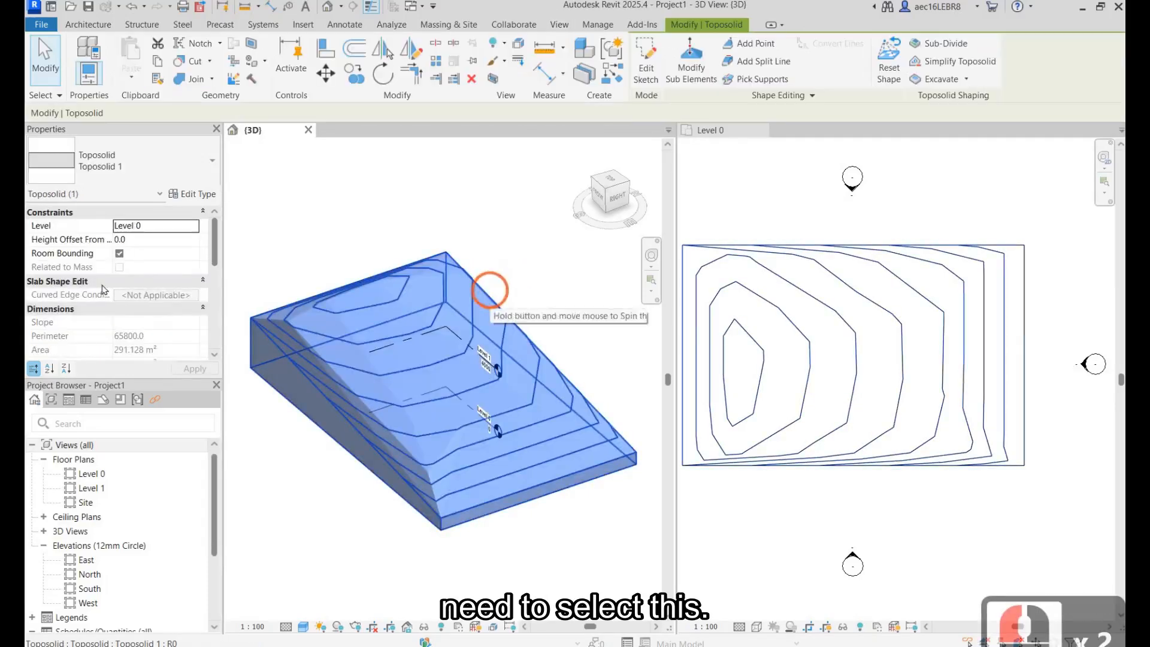
scroll(180, 287, down, 6)
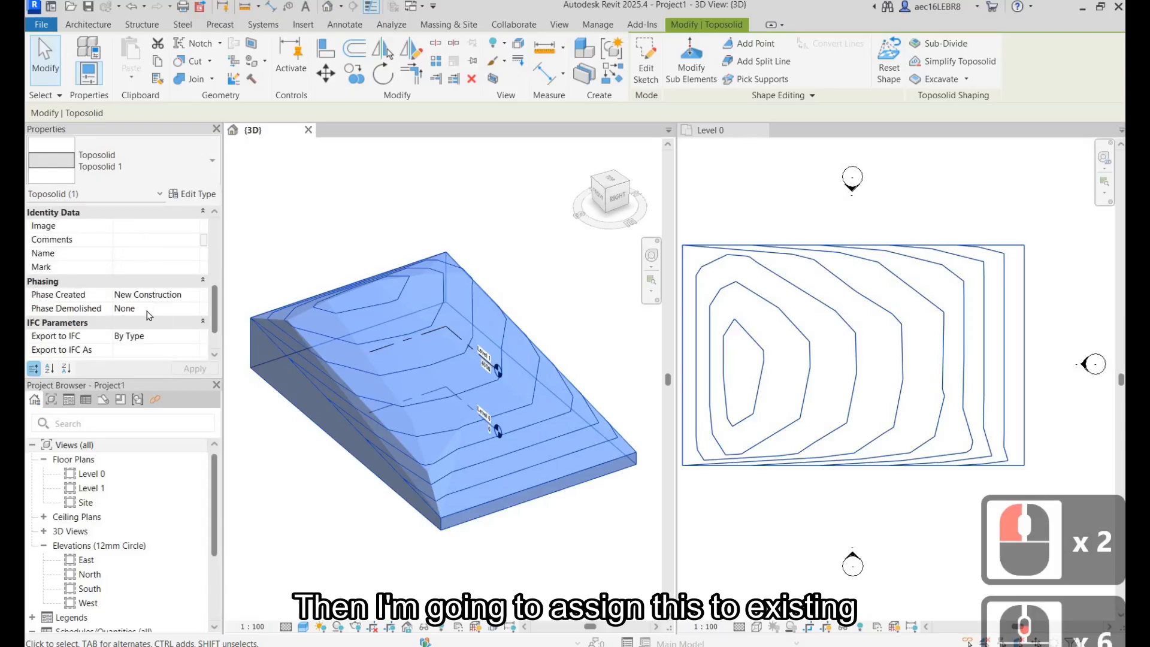
click(187, 296)
click(154, 308)
click(481, 245)
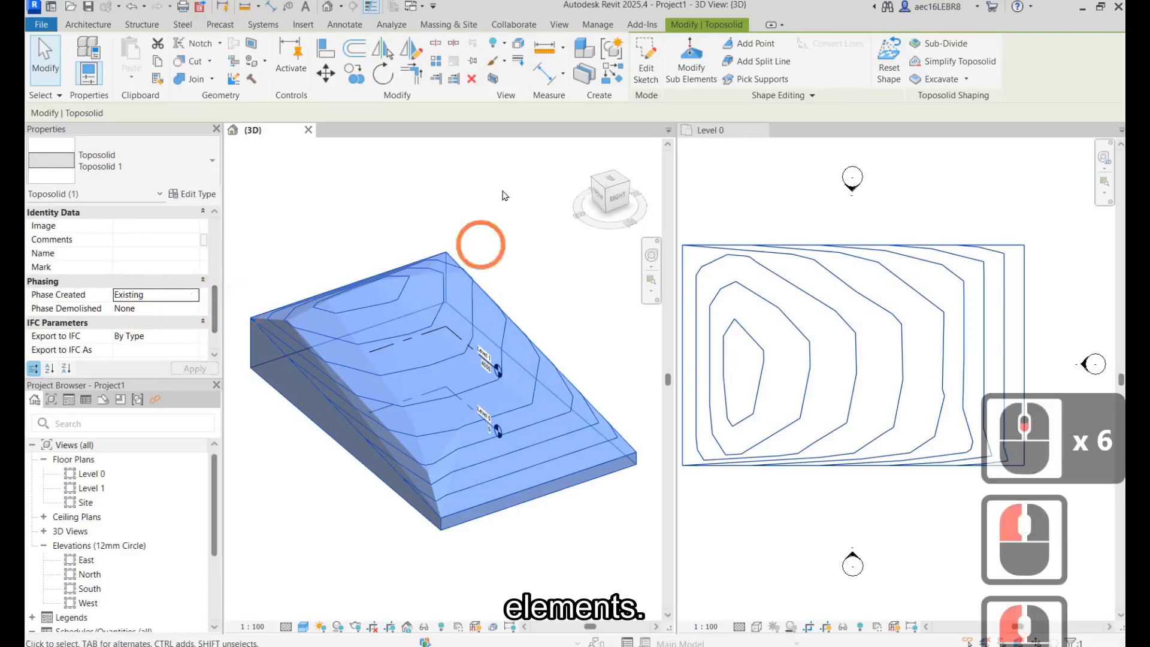
click(502, 190)
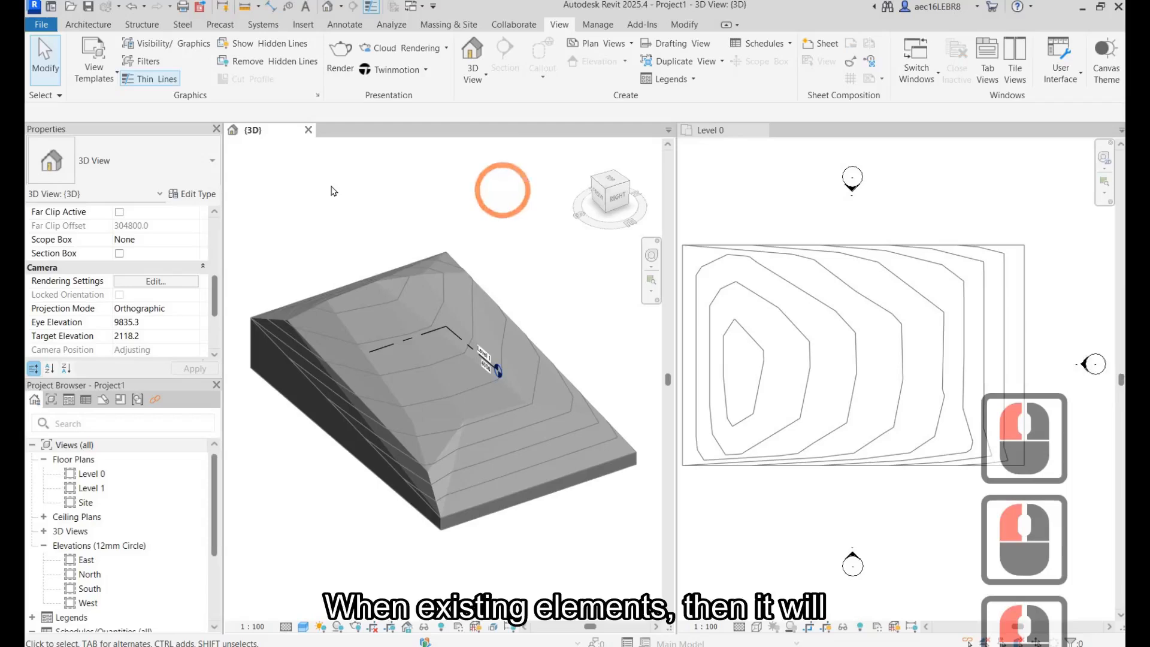
scroll(456, 231, down, 1)
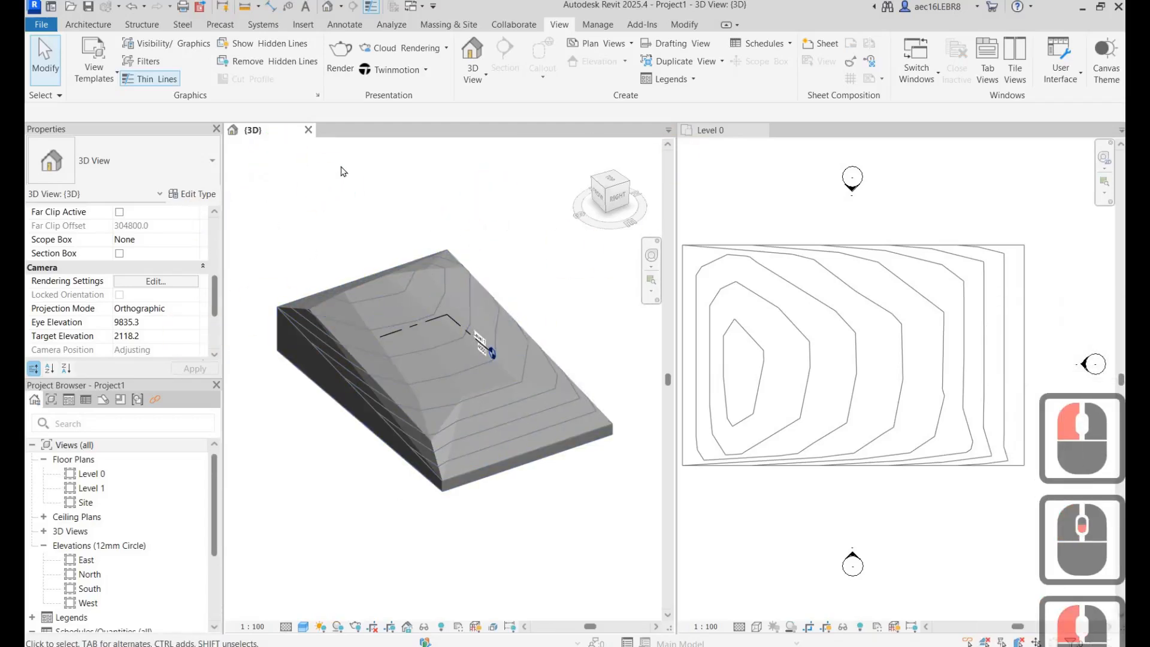
click(405, 218)
click(267, 195)
click(339, 165)
click(790, 224)
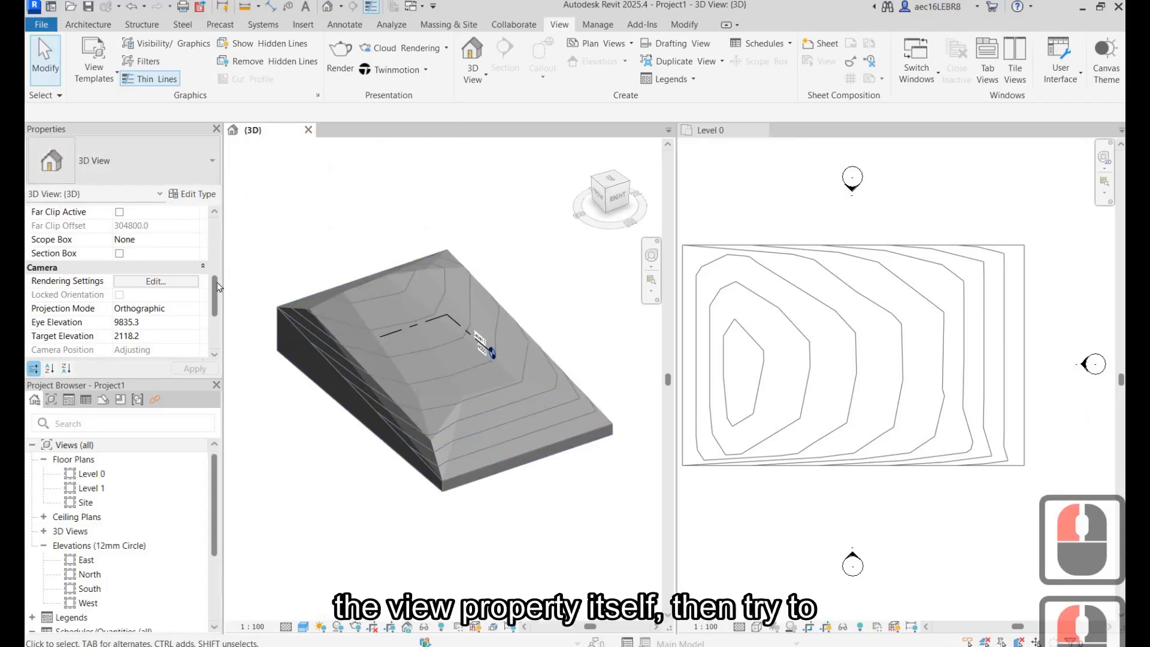
- Set the 3D view's phase filter to Show All
drag(217, 285, 215, 316)
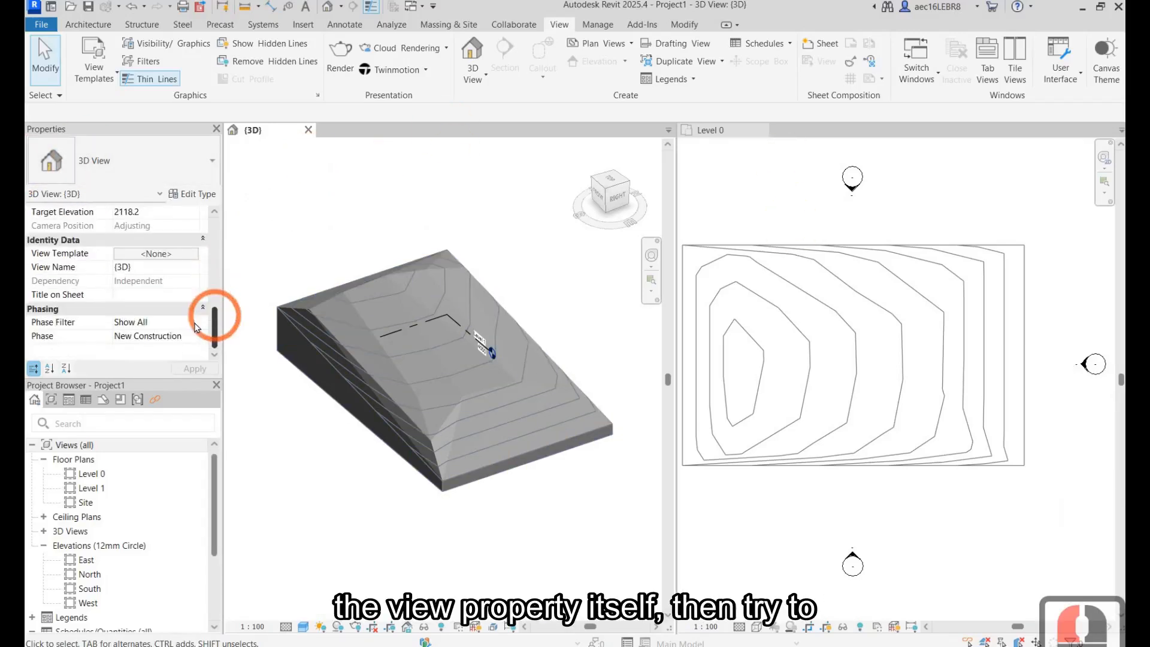
click(194, 322)
click(194, 322)
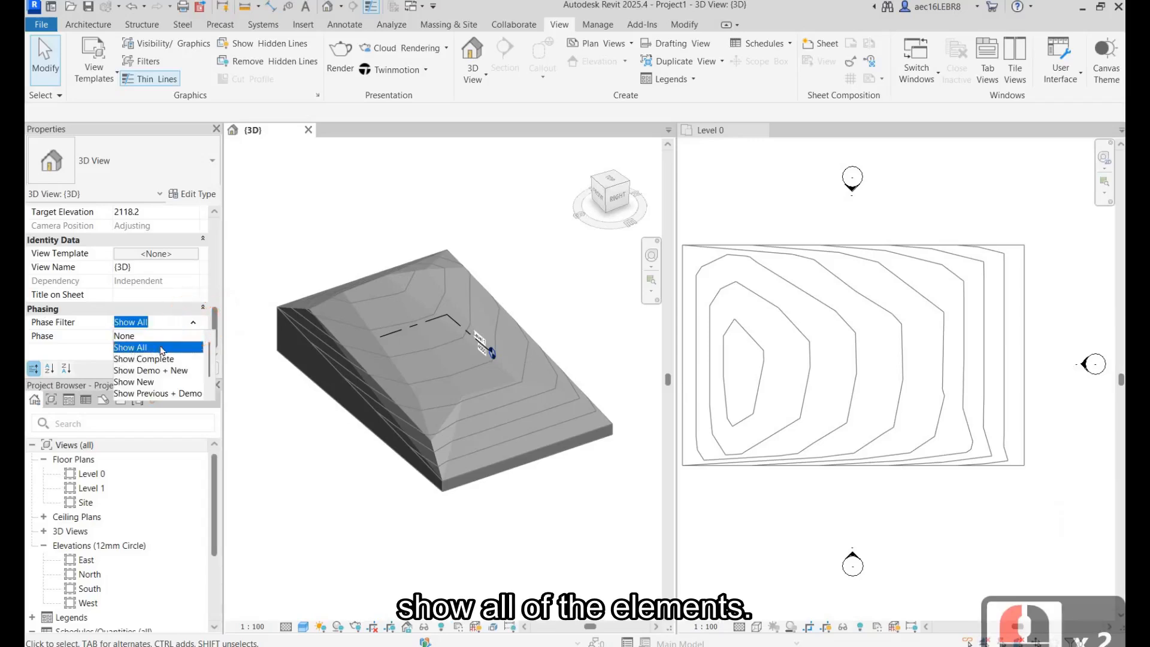
click(321, 201)
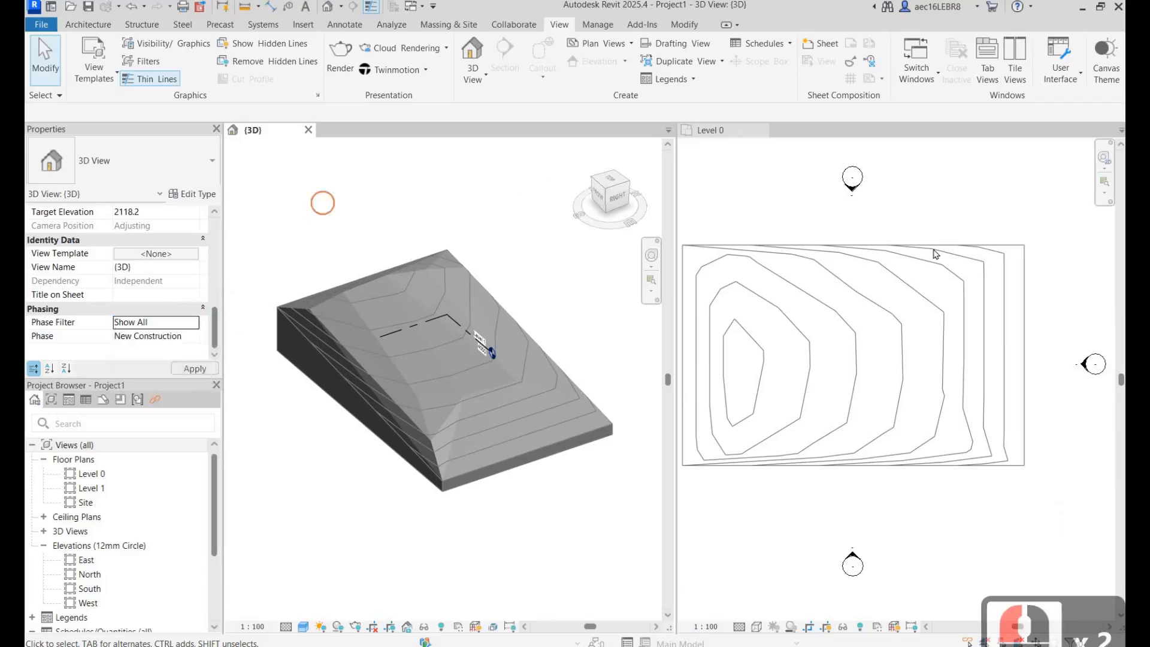
click(462, 160)
- Use Graded Region on the existing toposolid in the Level 0 plan, creating a new topography exactly like the existing one
click(855, 247)
click(811, 249)
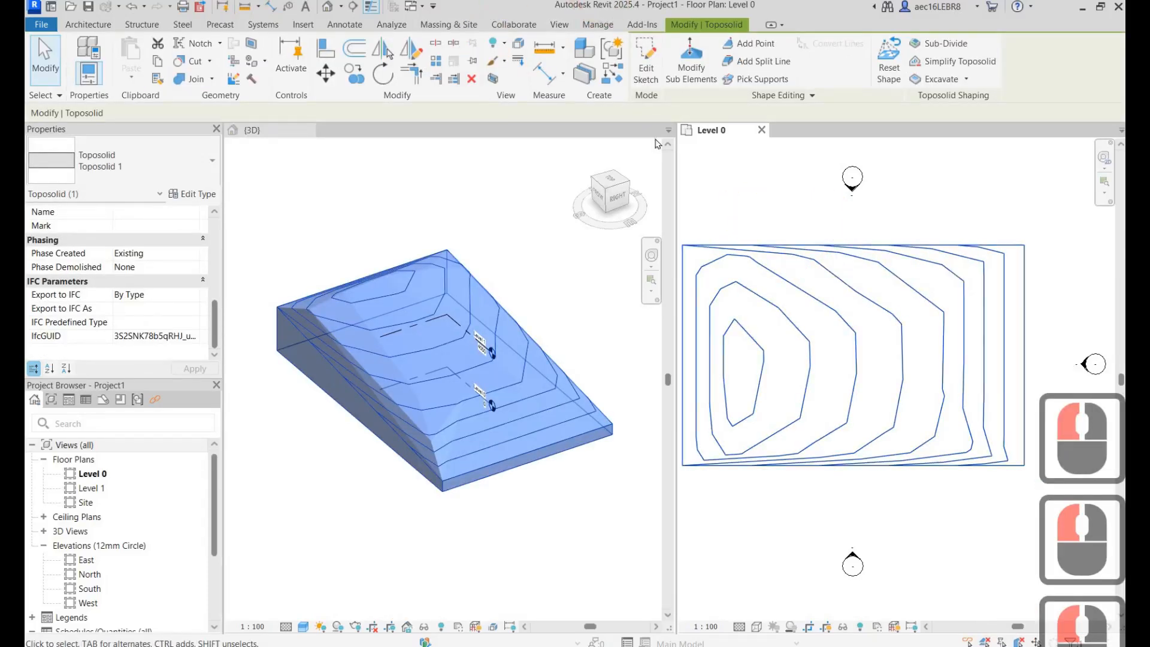
key(Escape)
click(454, 26)
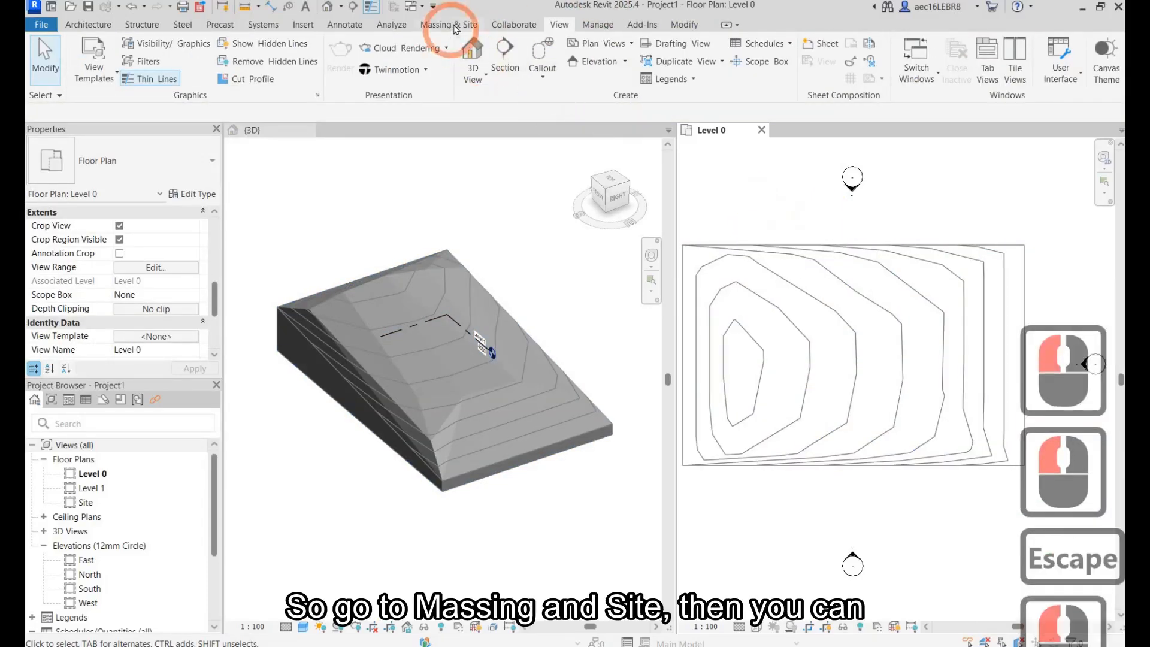
click(449, 25)
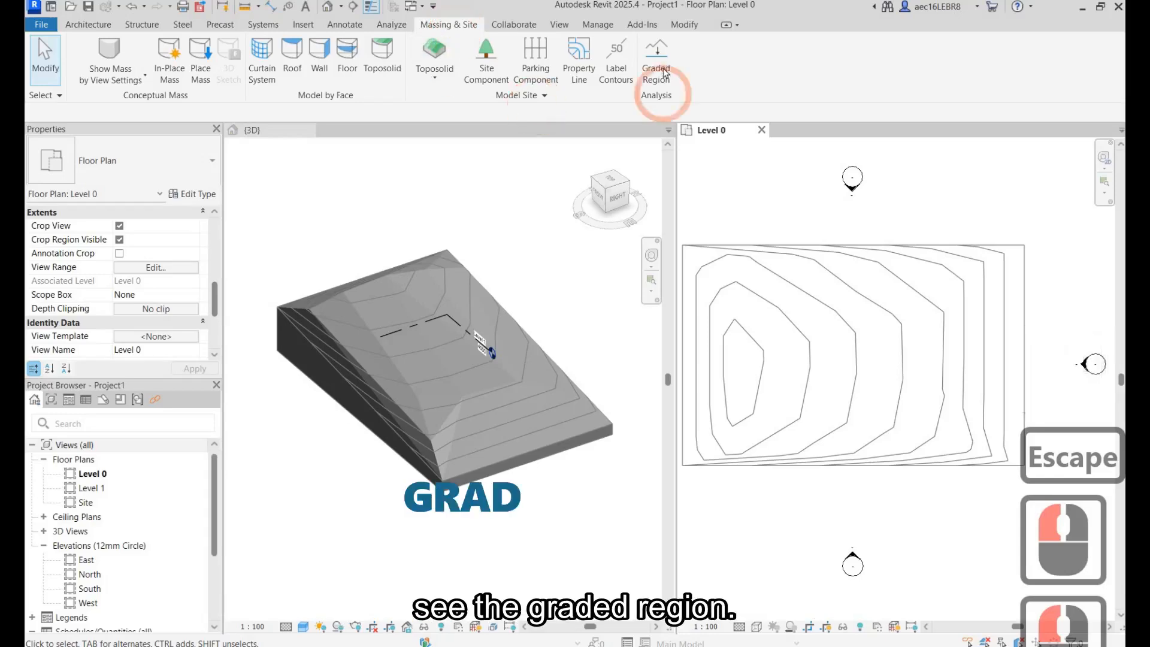
click(656, 59)
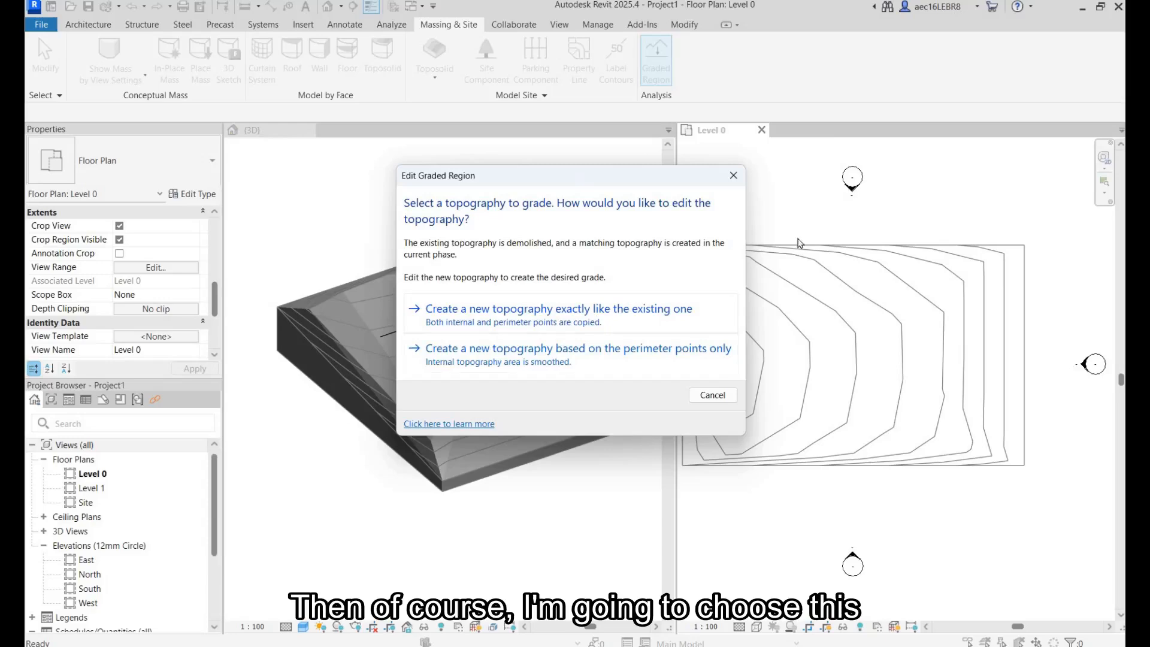
click(597, 311)
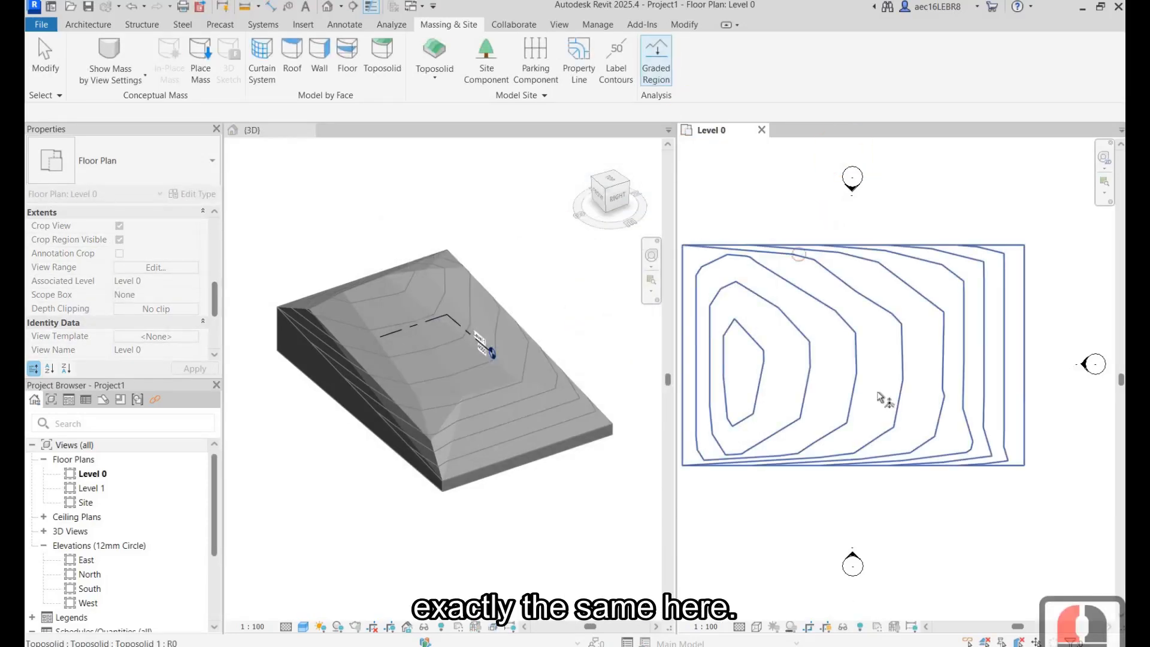
click(880, 398)
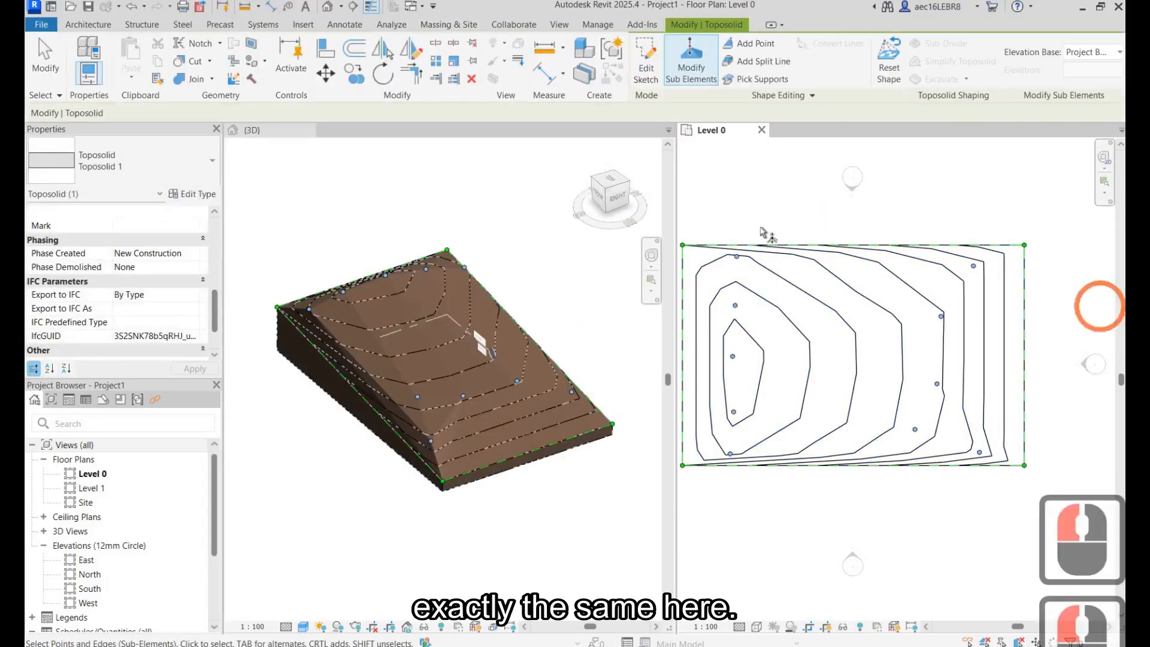
- Lower two neighbouring interior points of the new toposolid in the 3D view, the second to an elevation of about 1233
click(518, 384)
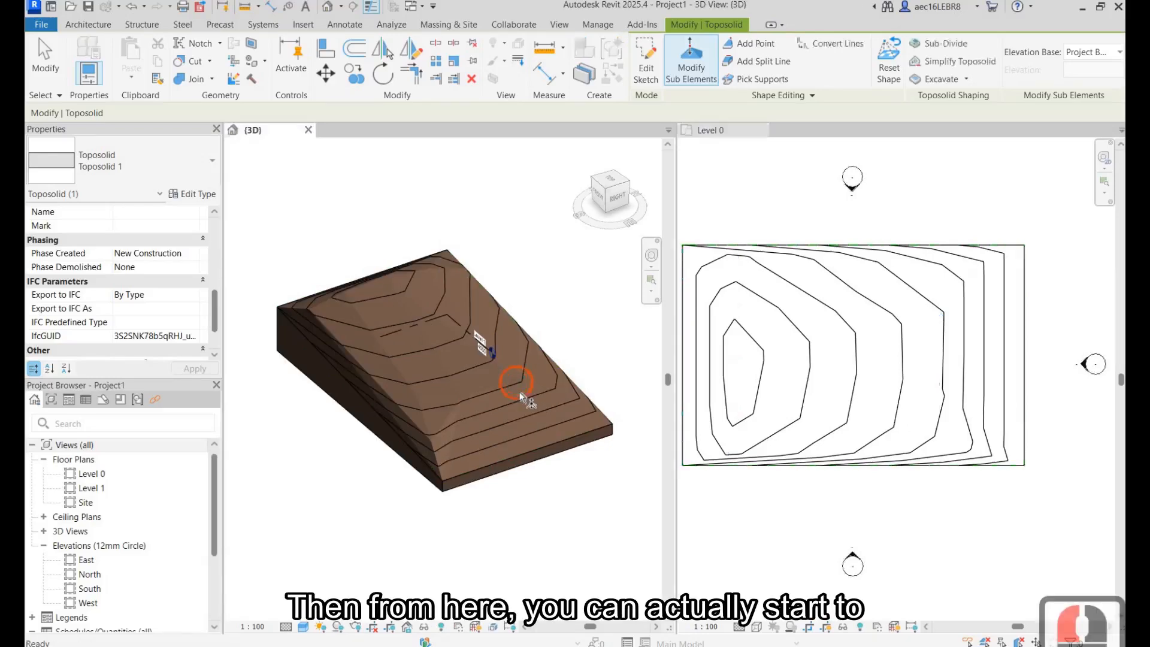
click(518, 389)
drag(519, 392, 464, 427)
scroll(464, 414, up, 2)
click(462, 394)
- Raise the next interior point of the new toposolid to an elevation of about 4172 and finish the shape editing
click(402, 394)
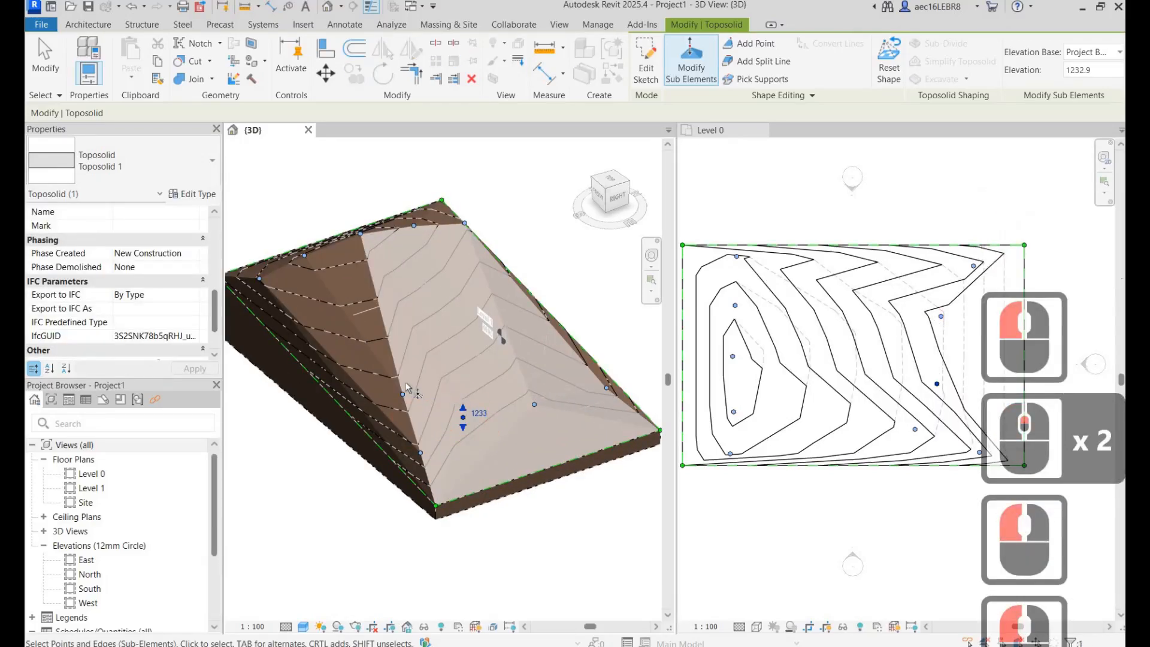
drag(403, 388, 410, 373)
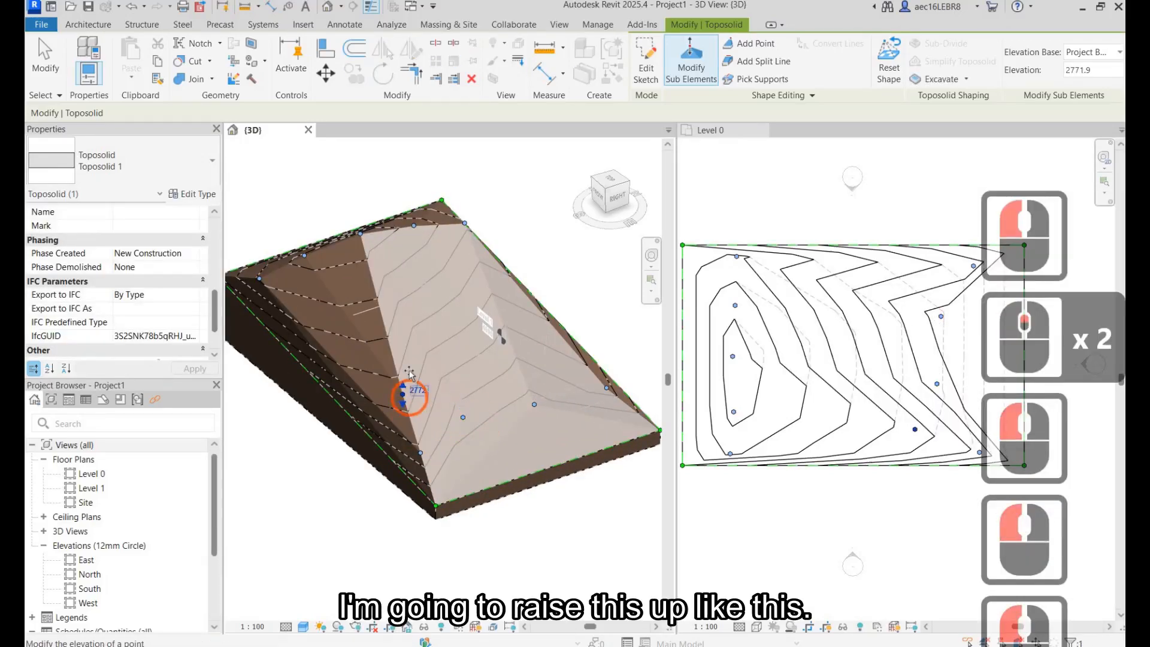
click(564, 265)
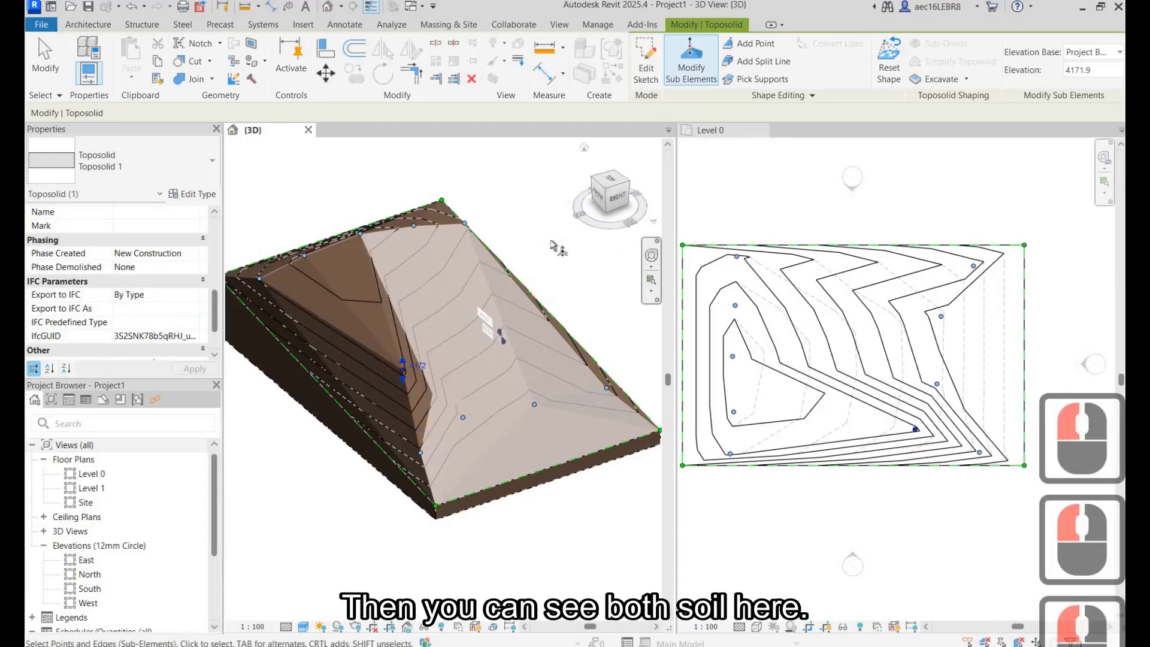
key(Escape)
key(Escape)
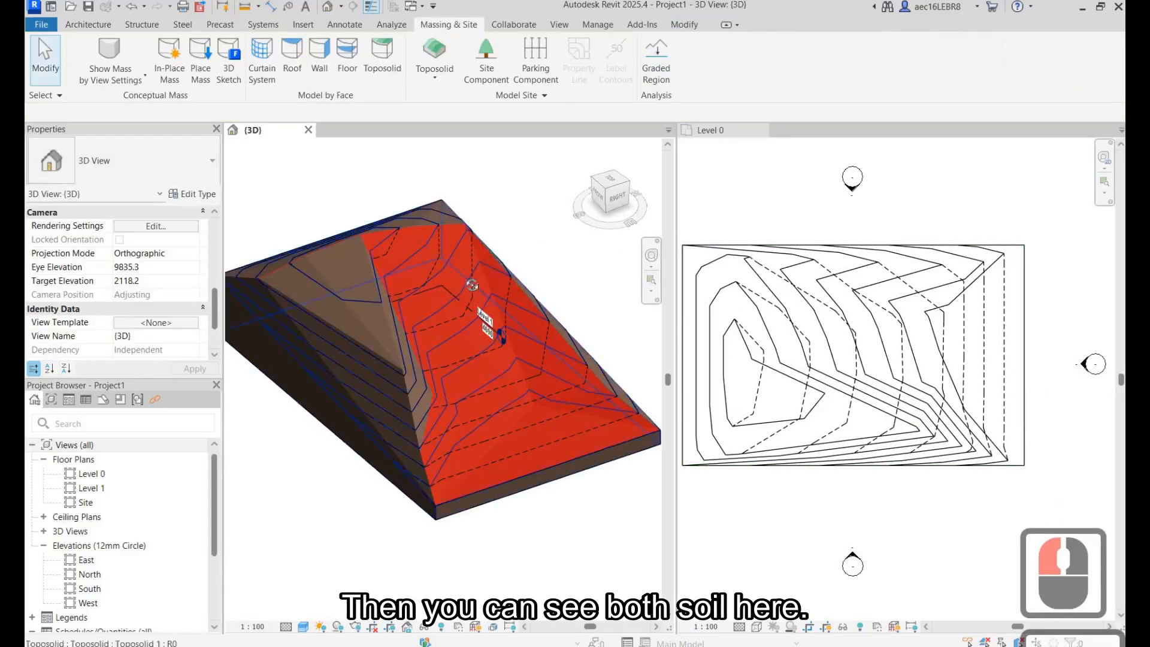
- Switch the 3D view's phase filter to Show Complete and inspect the regraded slope from another angle
shift+middle_drag(503, 323, 483, 481)
shift+middle_drag(358, 330, 458, 267)
click(356, 256)
key(Escape)
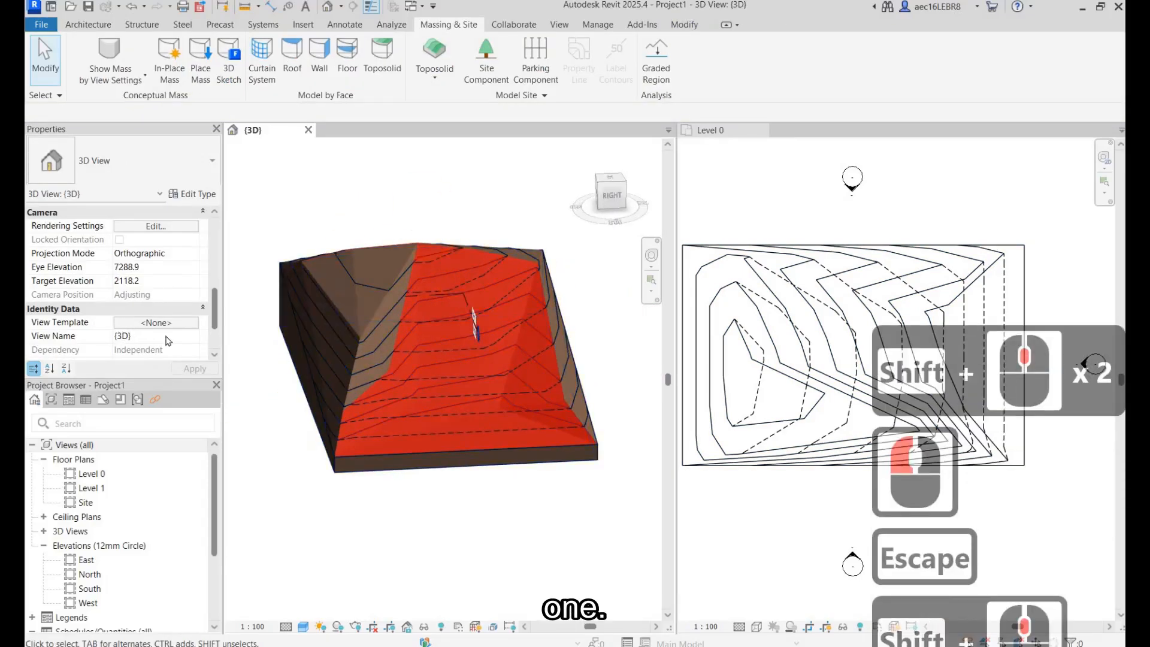
click(426, 199)
scroll(174, 336, down, 3)
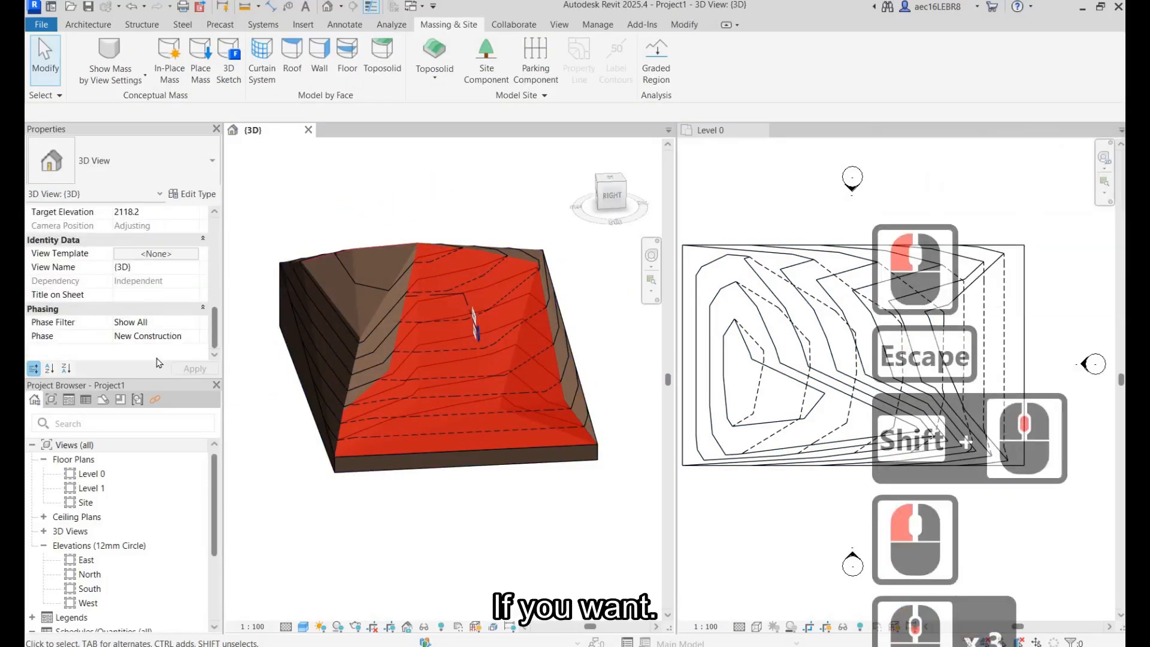
click(183, 321)
click(150, 358)
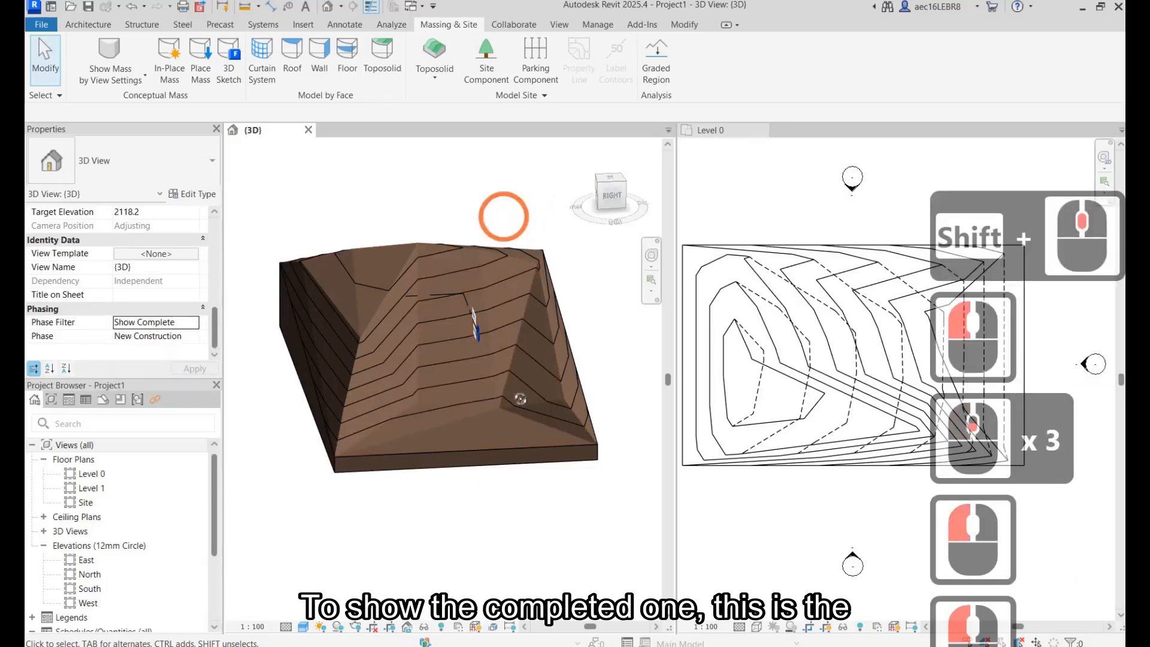
shift+middle_drag(592, 400, 374, 371)
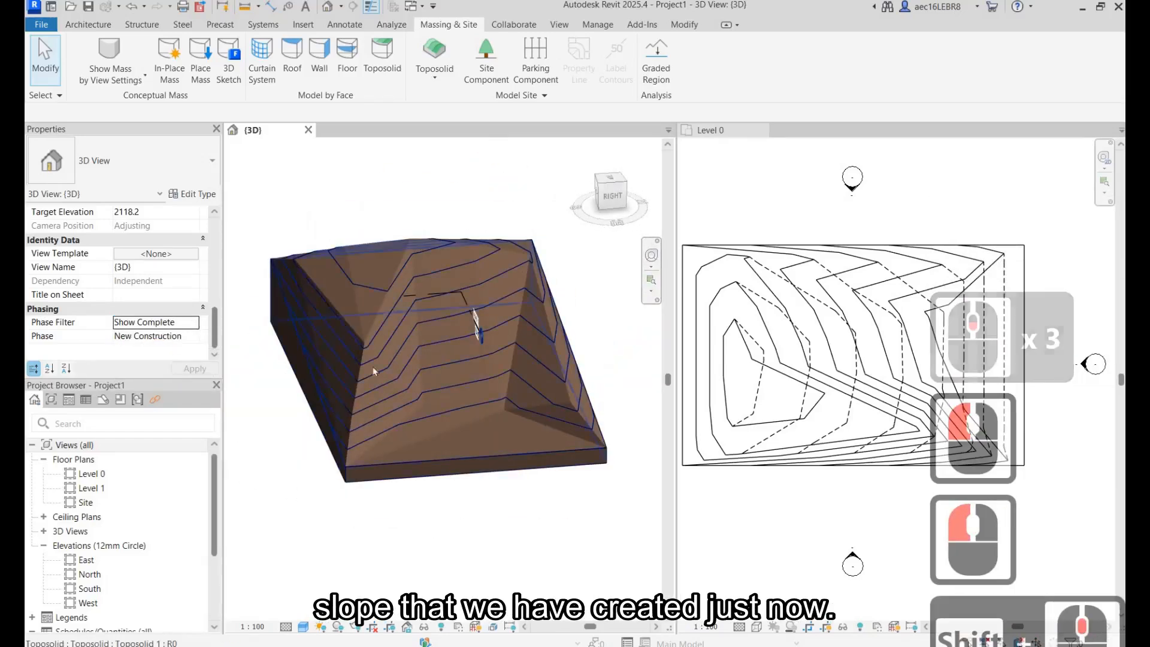
- Set the 3D view's phase filter back to Show All and view the graded terrain from the other side
click(192, 322)
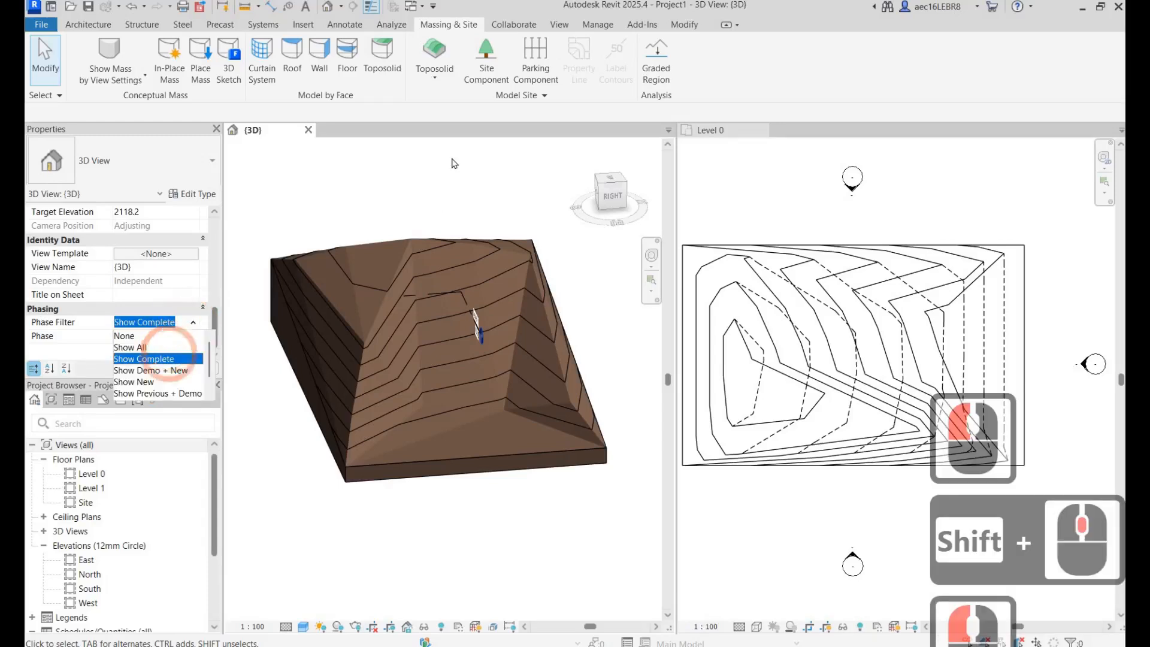
click(130, 348)
key(Escape)
shift+middle_drag(468, 180, 457, 214)
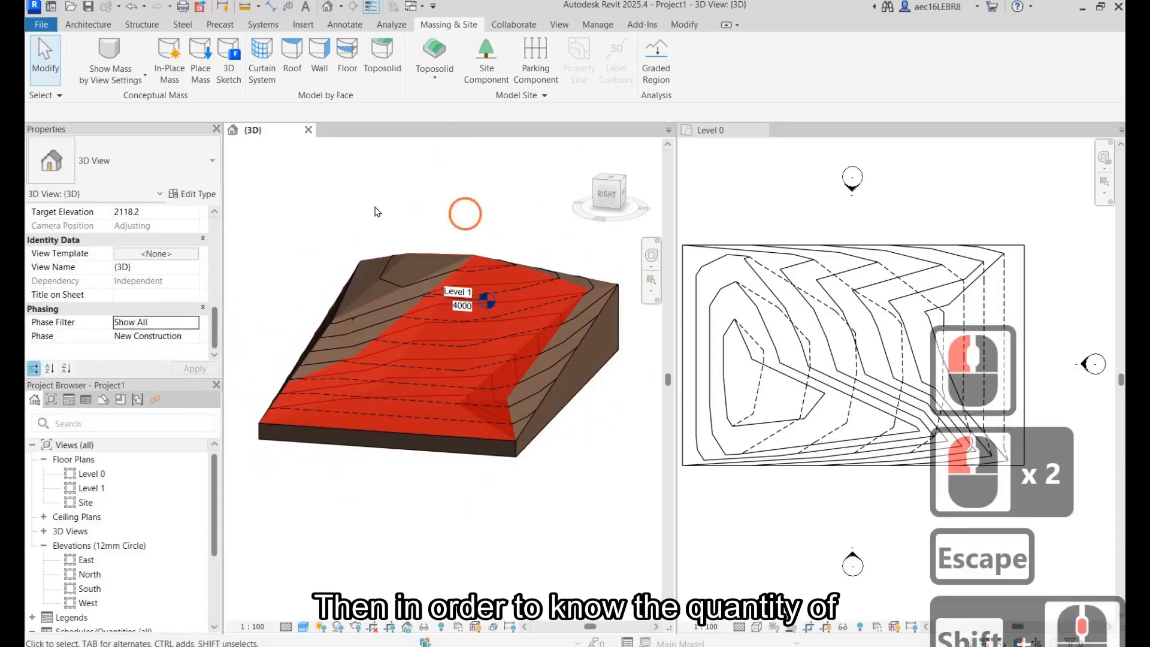
click(437, 150)
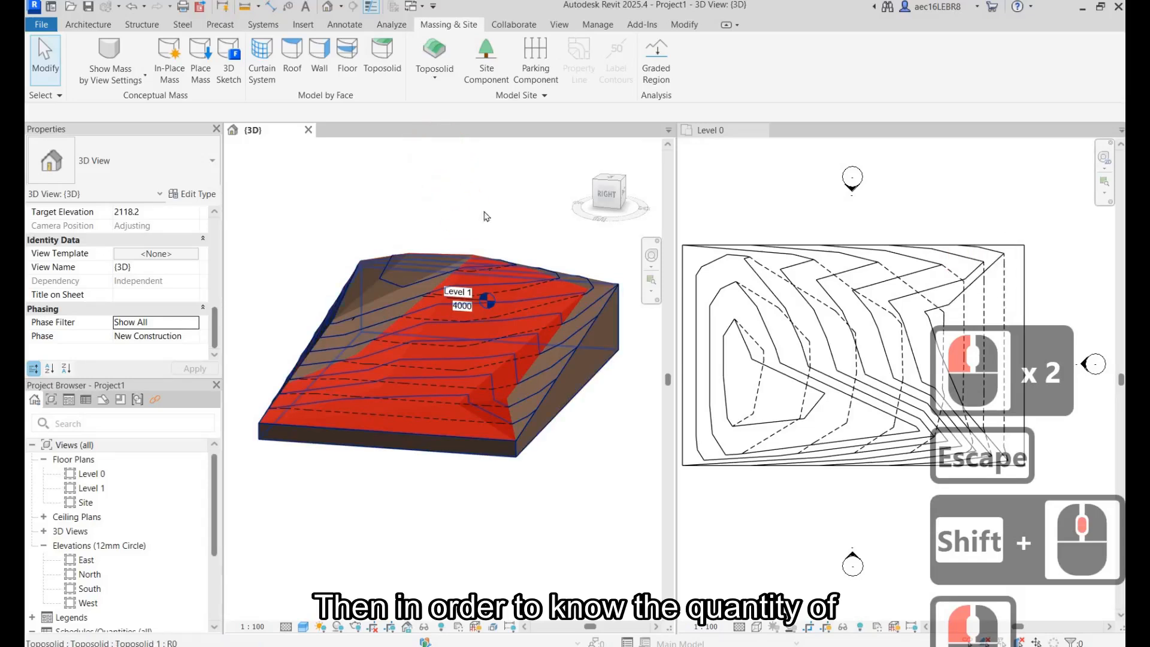
click(374, 185)
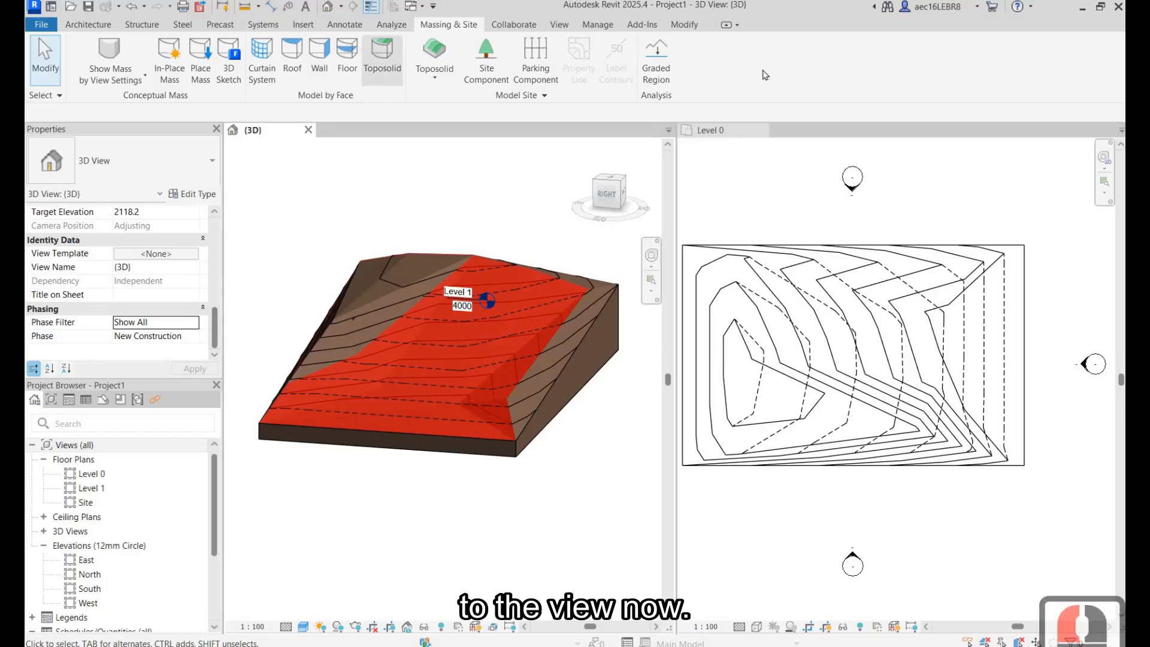
- Start a new quantity schedule for the Topography category in the New Construction phase
click(556, 25)
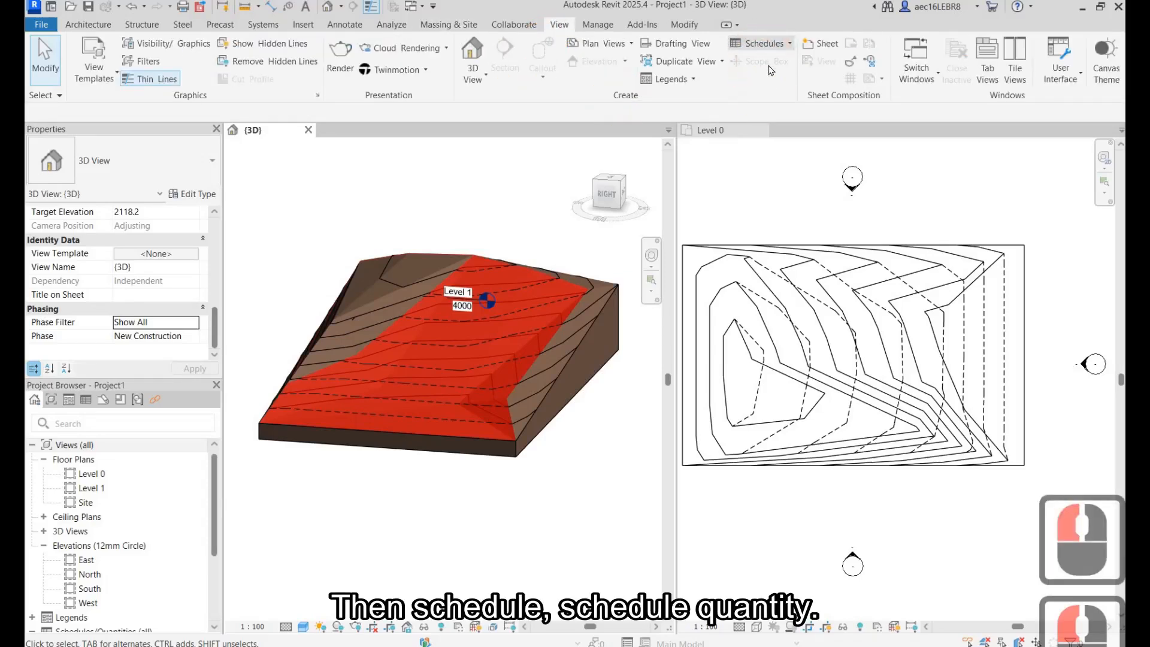
click(761, 43)
click(773, 61)
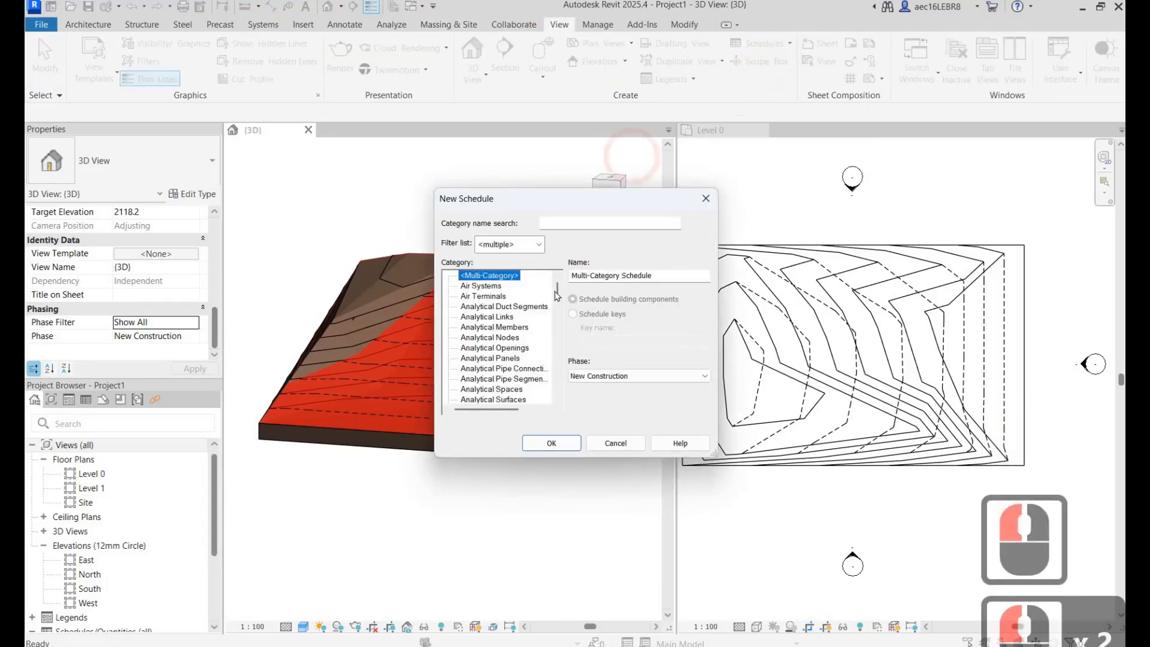
scroll(556, 312, down, 15)
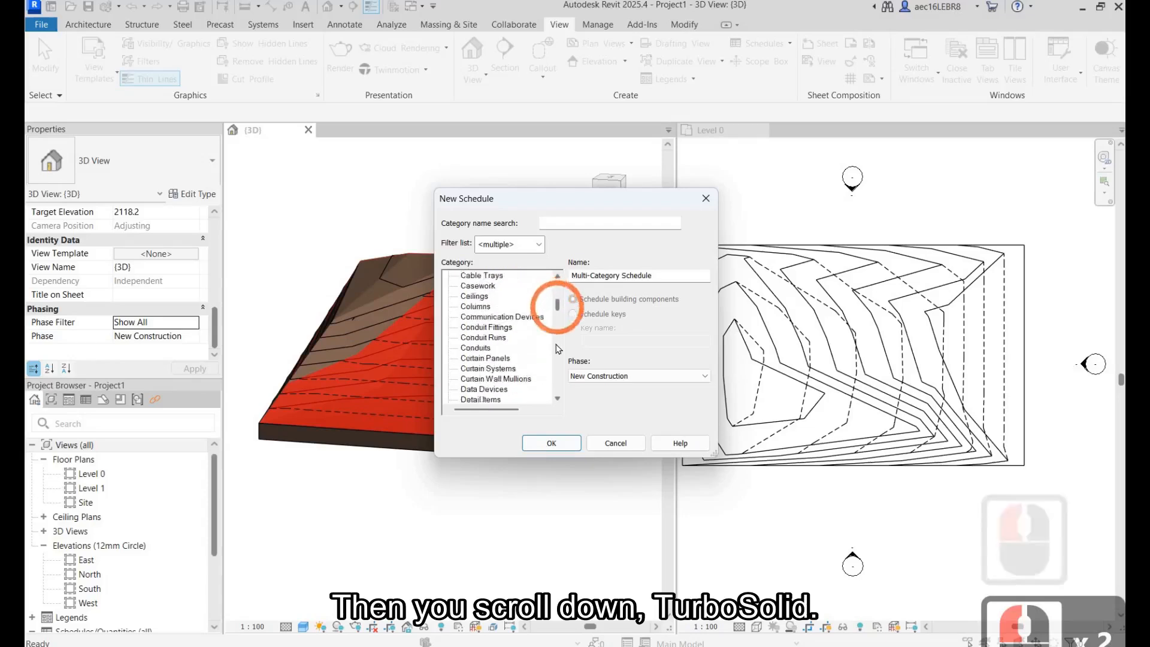
scroll(503, 377, down, 9)
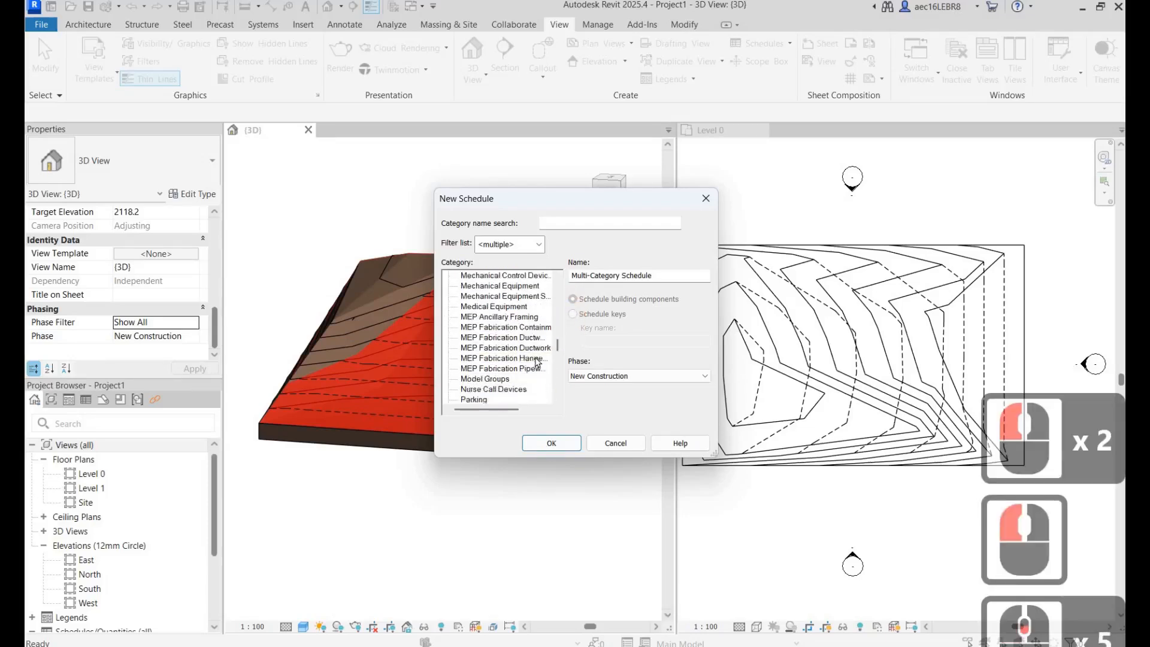
scroll(538, 362, down, 20)
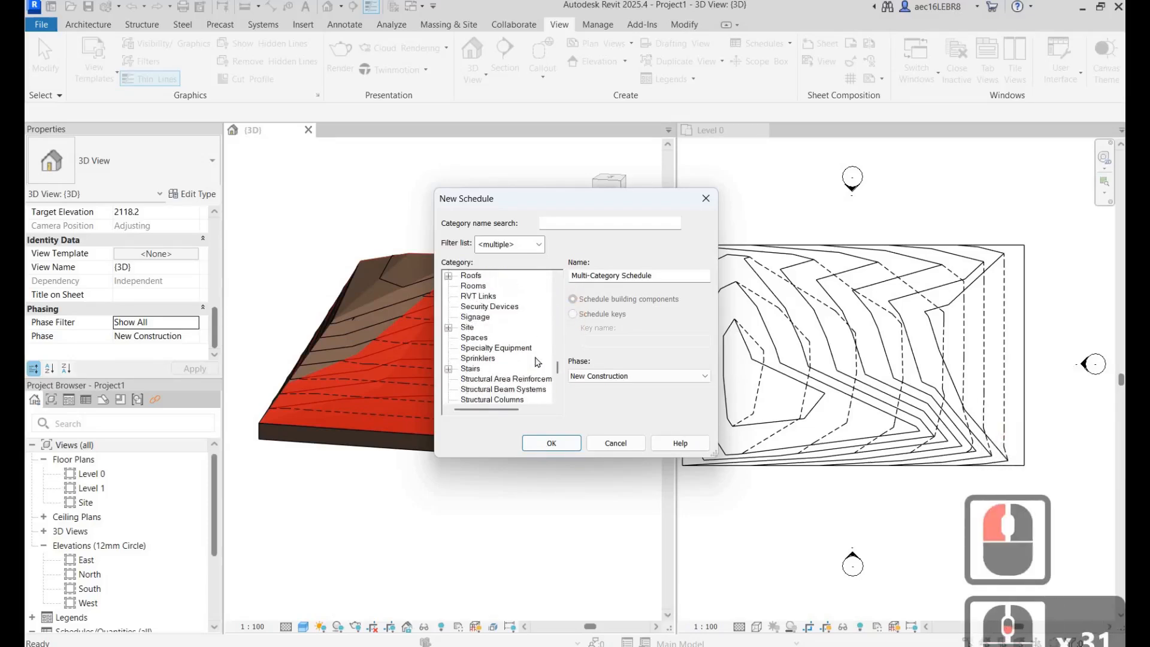
scroll(492, 340, down, 11)
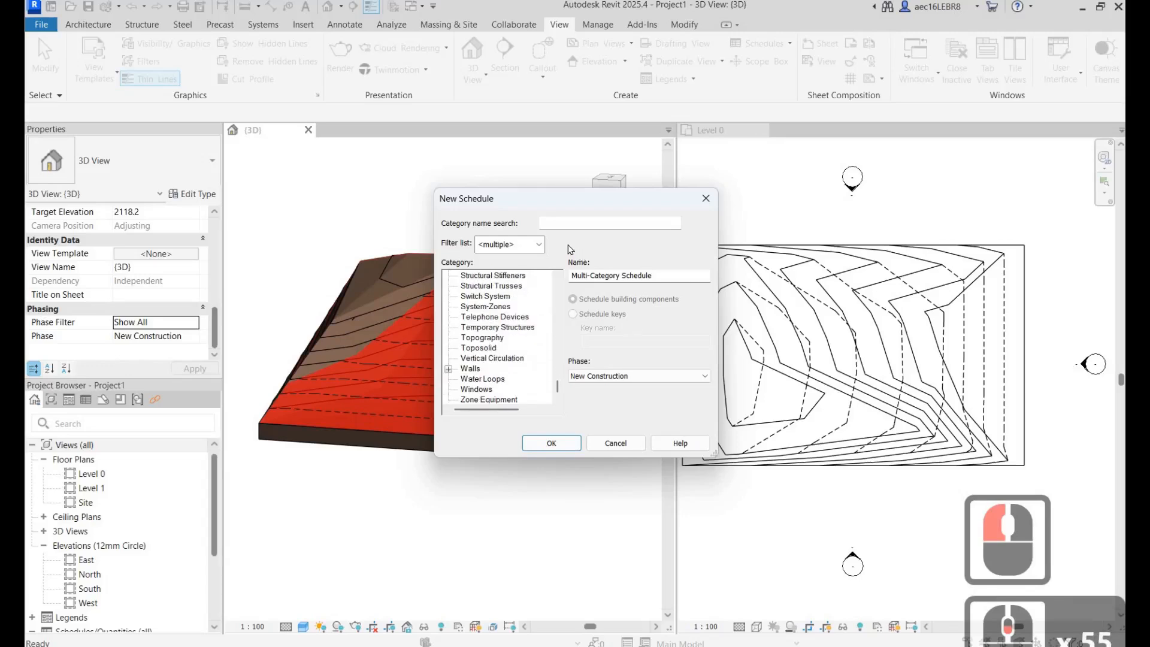
double_click(482, 337)
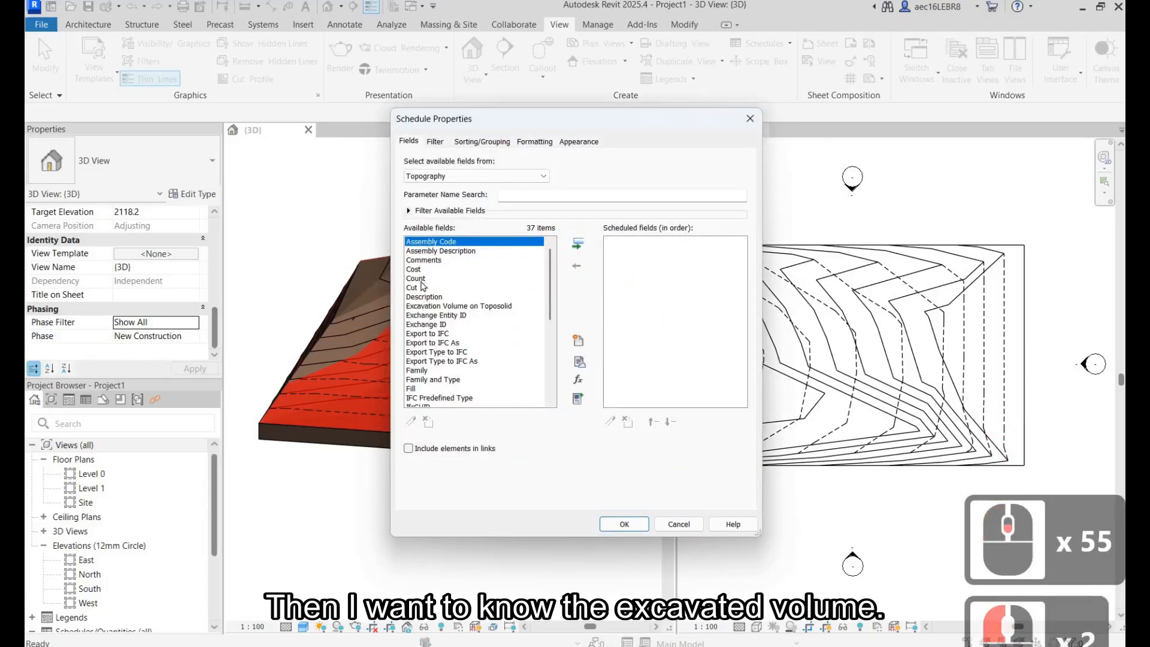
- Add the Cut, Fill and Net cut/fill fields to the topography schedule, leaving out Excavation Volume on Toposolid
double_click(482, 305)
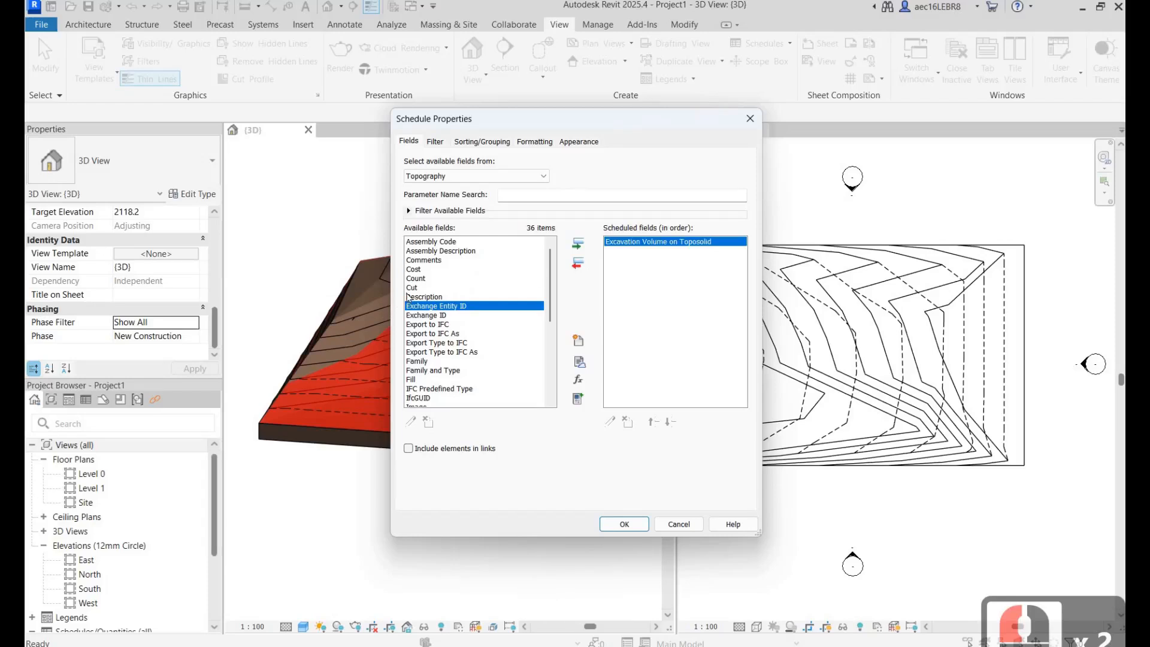
click(576, 263)
click(412, 288)
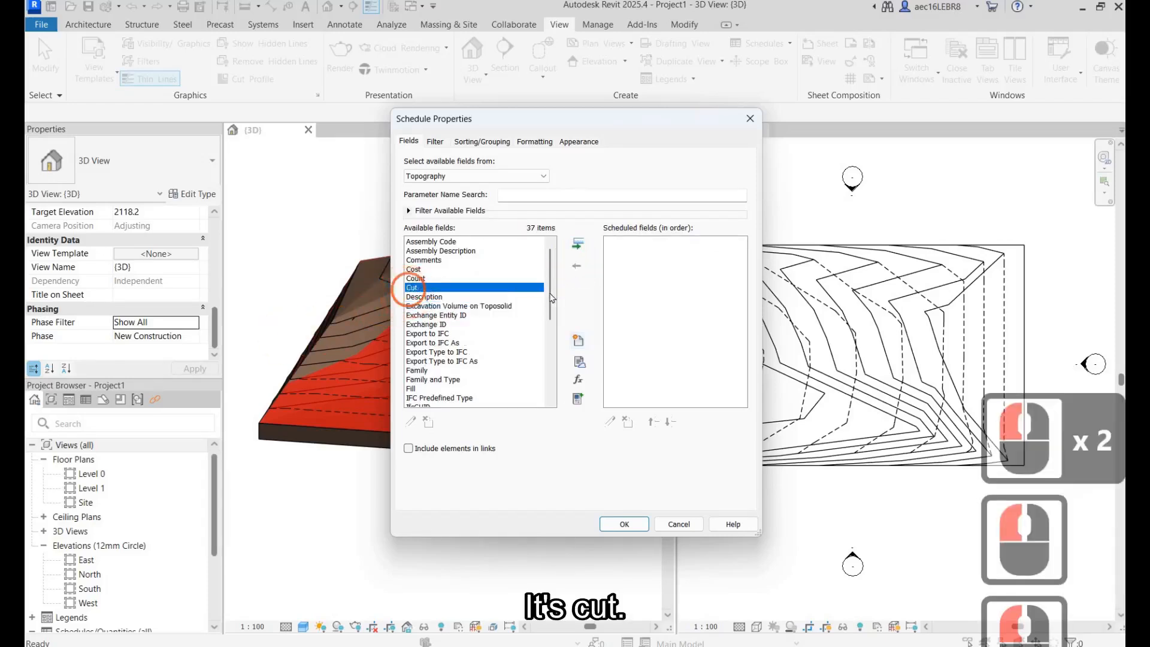
double_click(411, 288)
scroll(473, 317, down, 2)
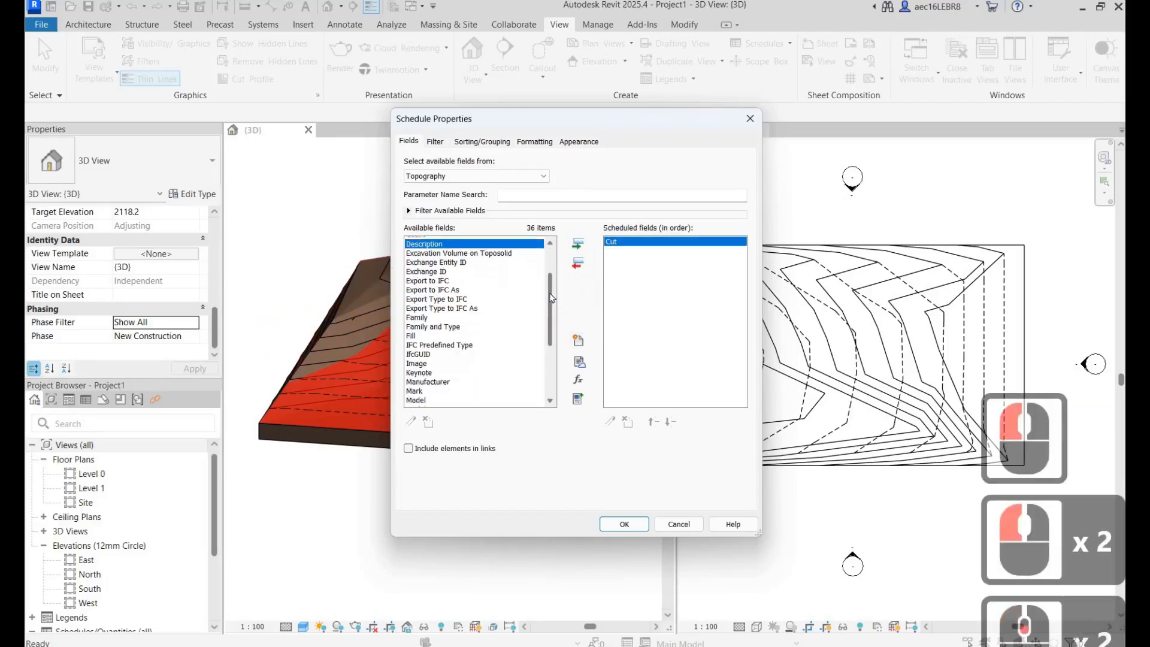
scroll(417, 302, down, 1)
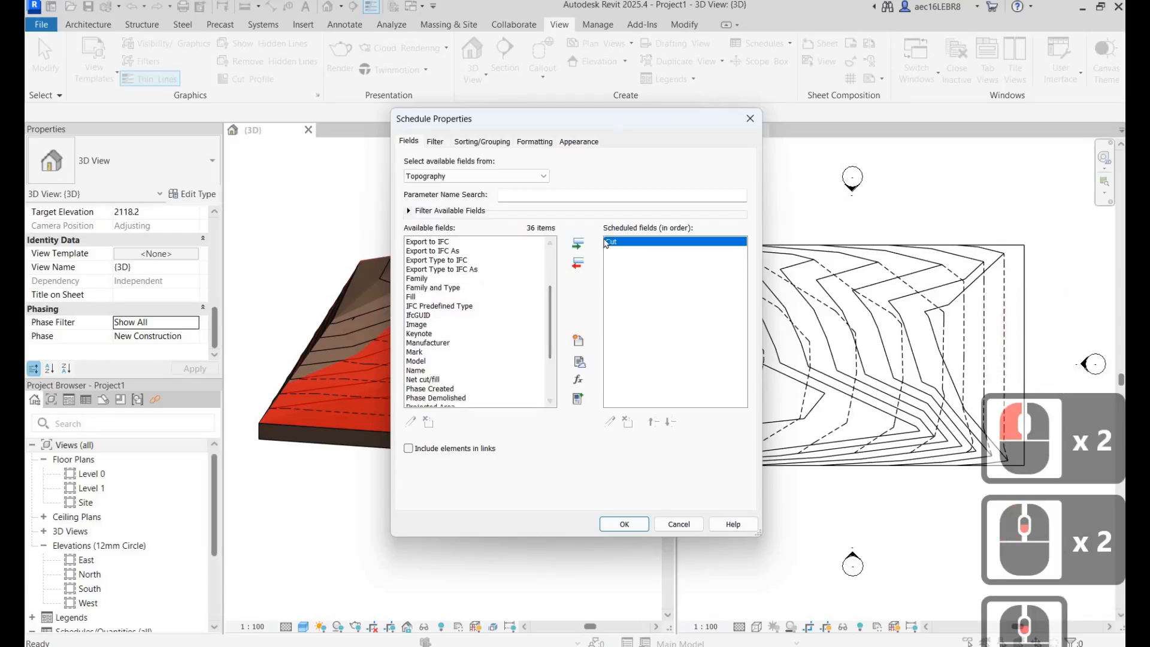
double_click(413, 297)
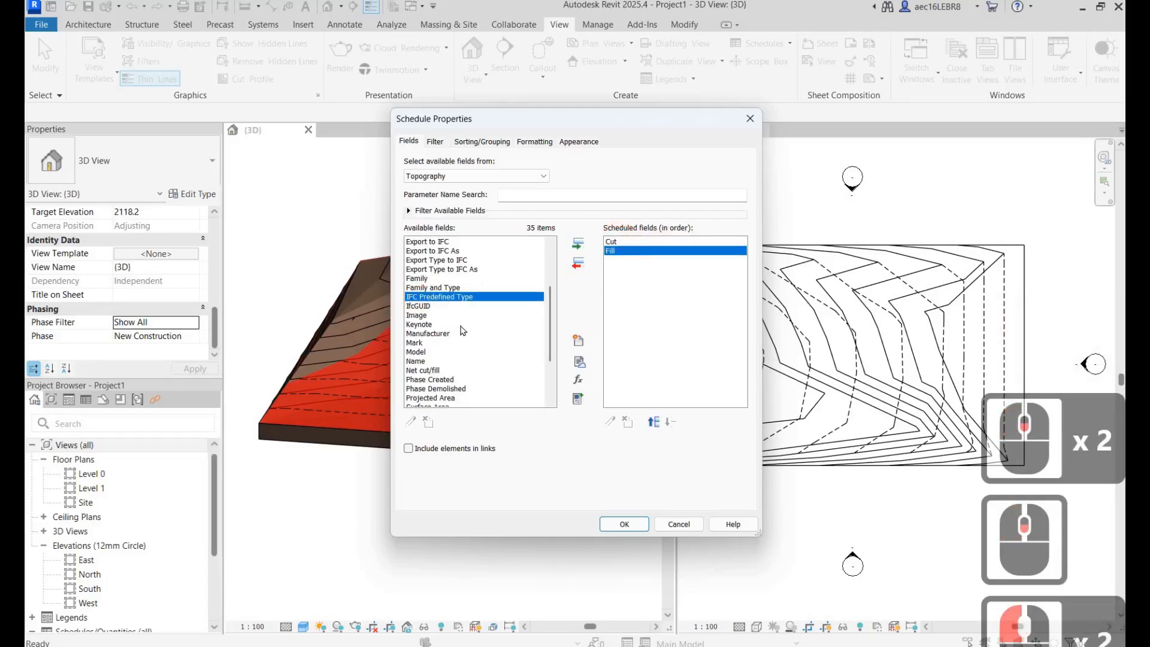
scroll(426, 372, down, 2)
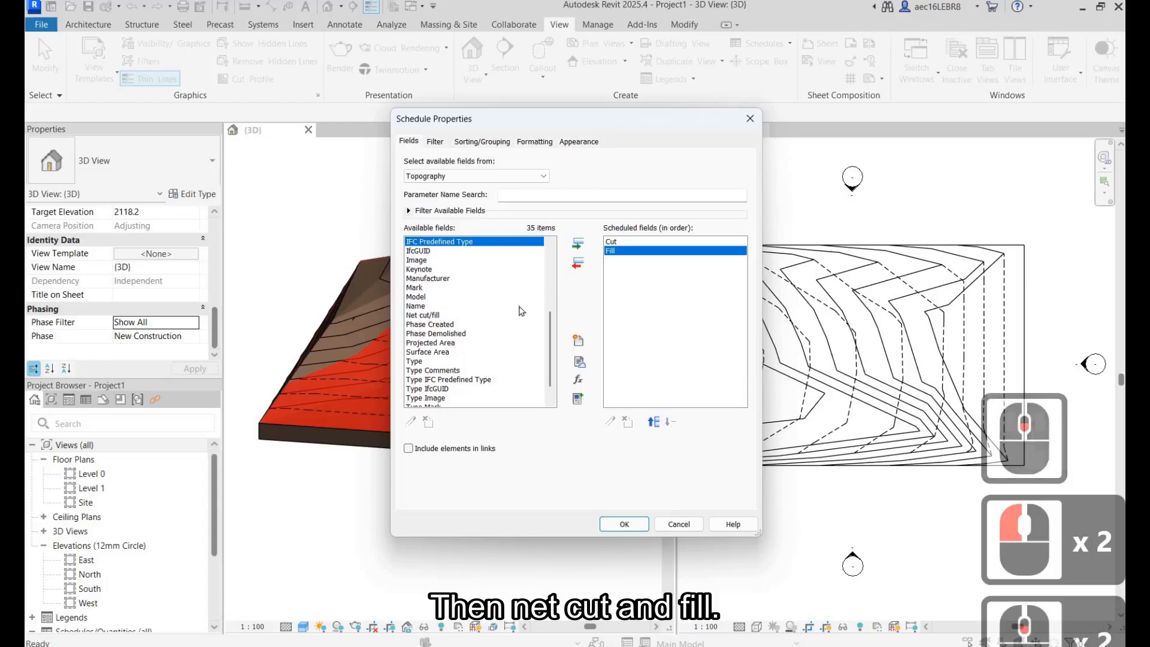
double_click(428, 315)
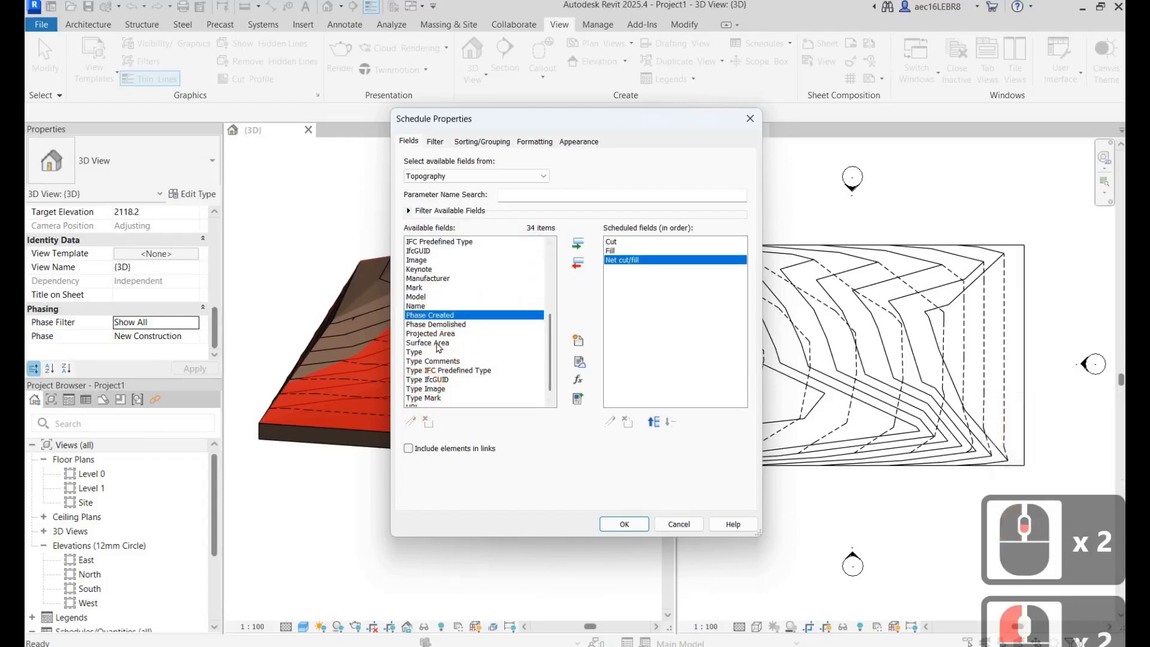
- Add the Family and Type field and create the topography schedule
mouse_move(439, 347)
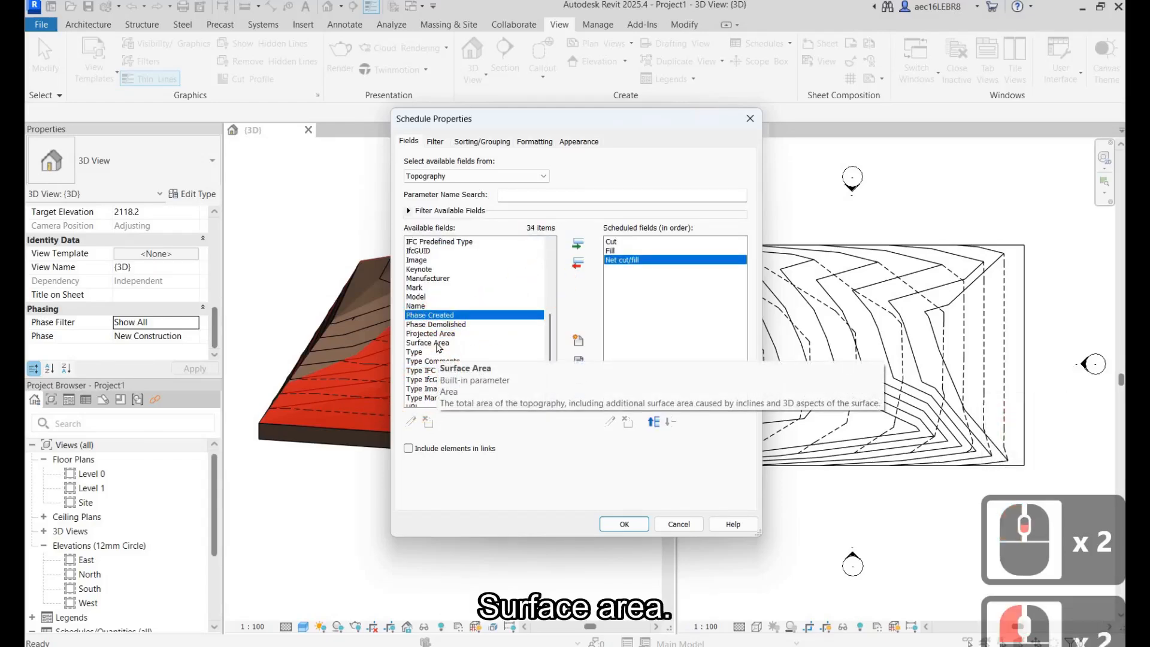
scroll(477, 307, down, 2)
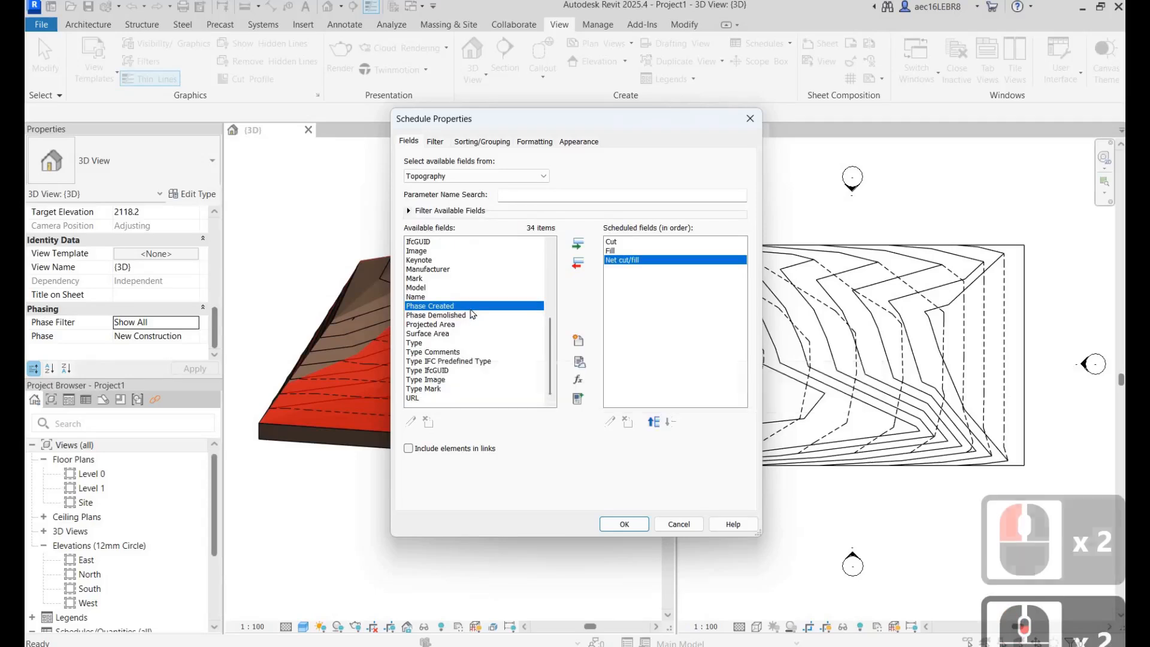
scroll(460, 296, up, 2)
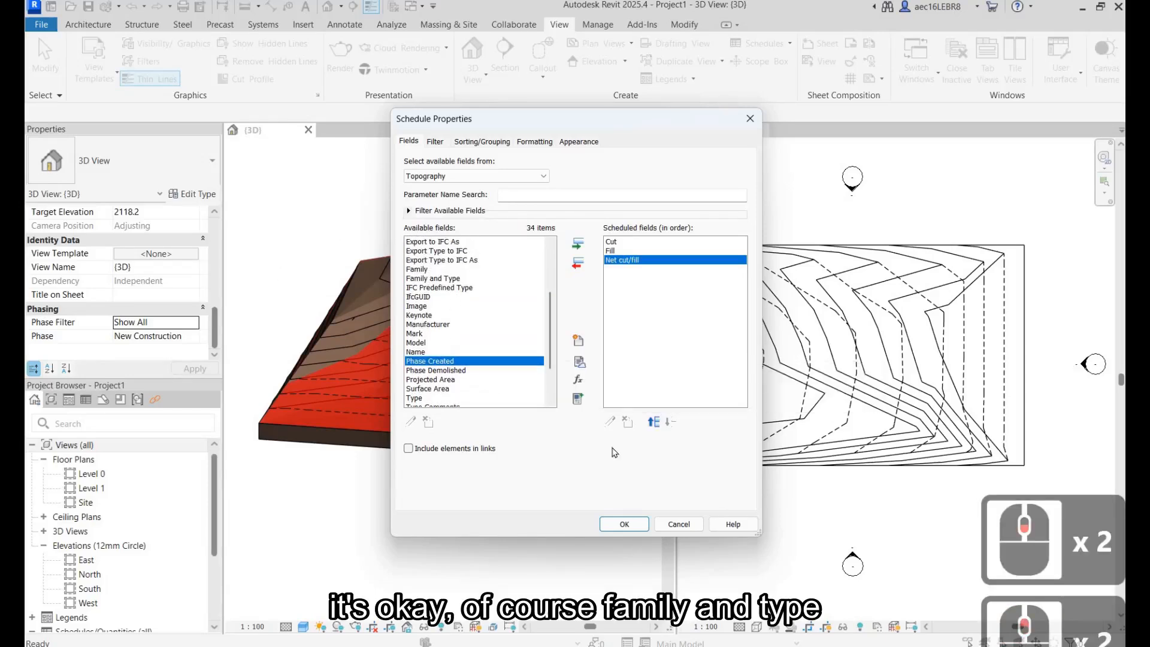
double_click(433, 278)
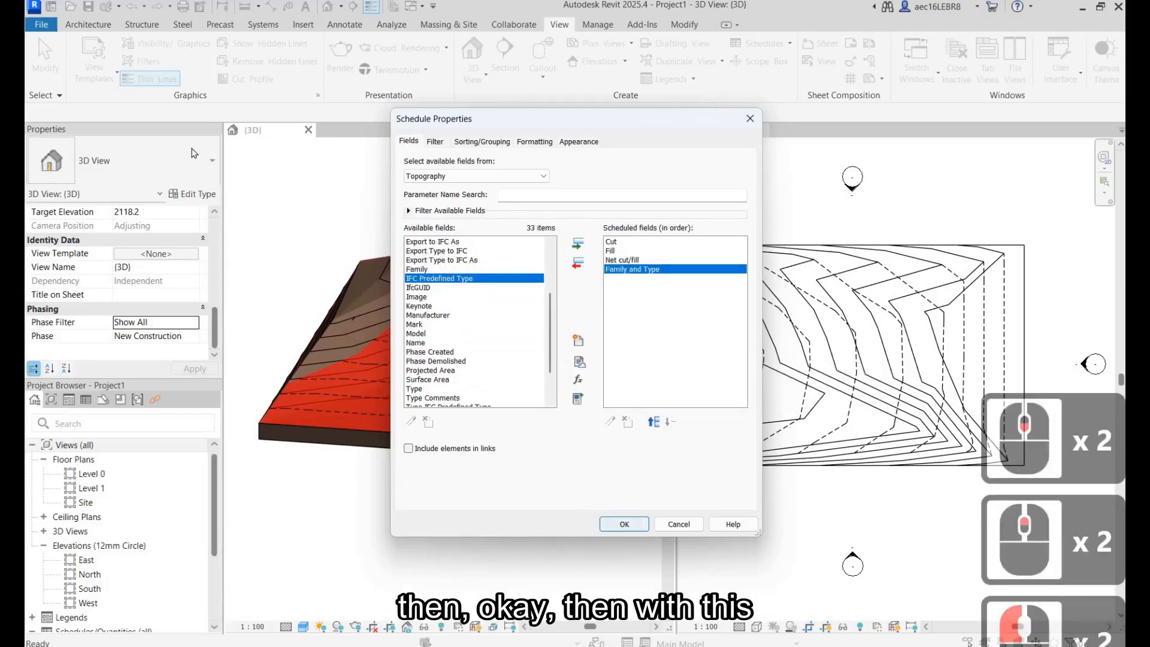
click(624, 524)
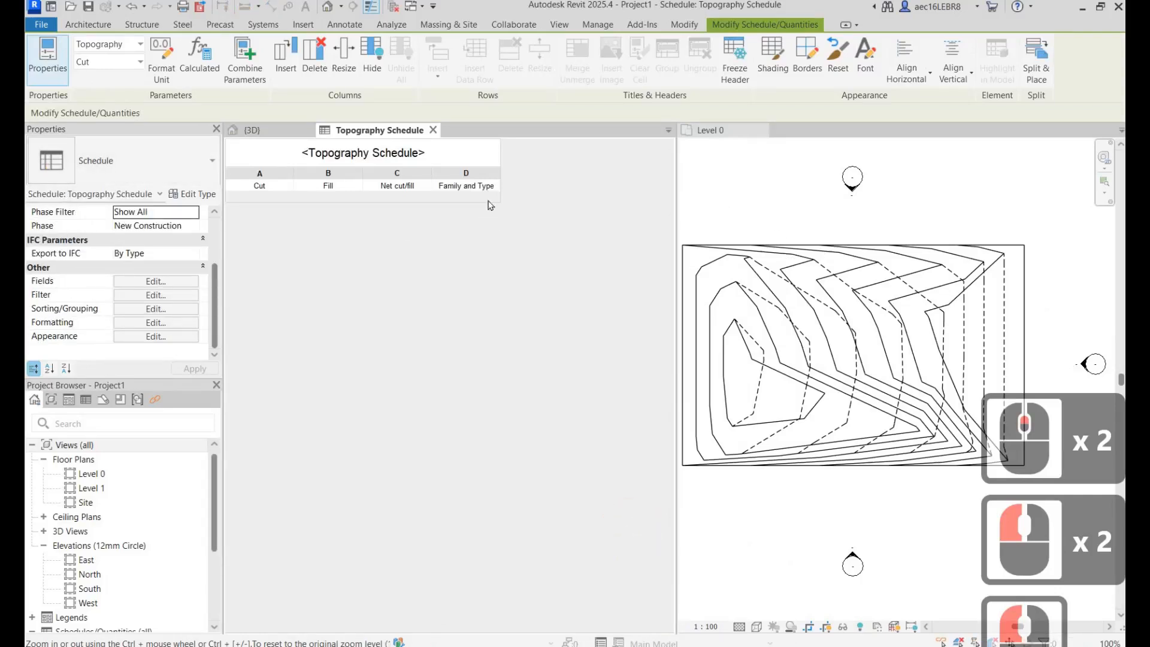
- Check the topography schedule for earthwork entries and close its view
click(426, 127)
click(357, 187)
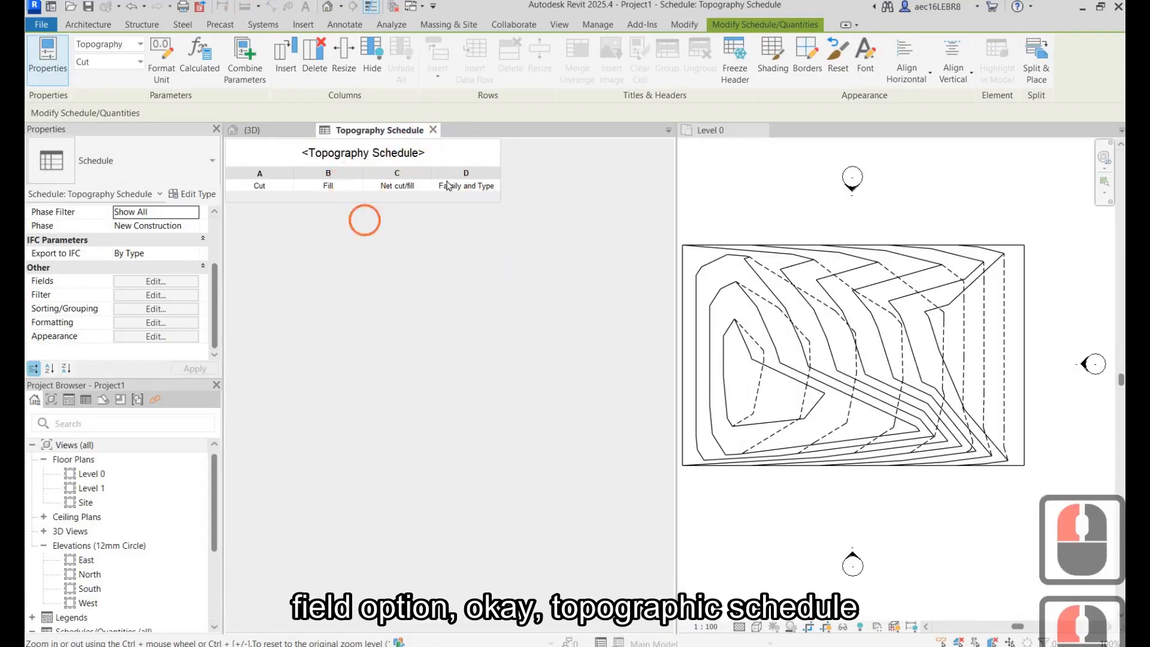
click(427, 179)
double_click(446, 183)
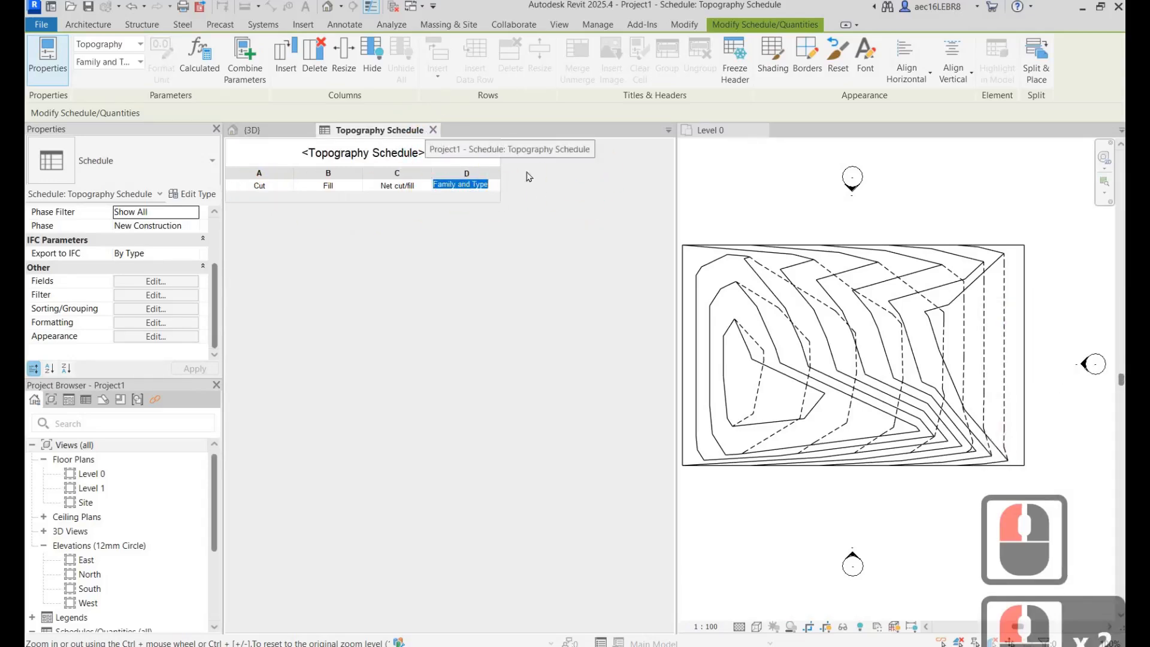
click(465, 132)
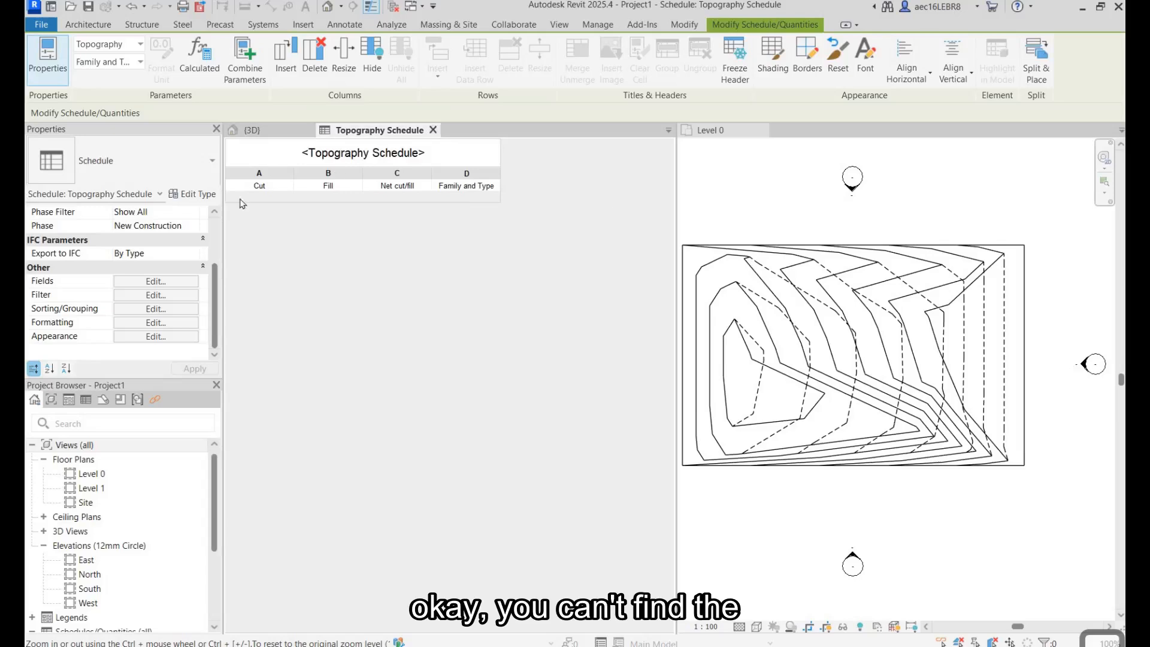
click(433, 130)
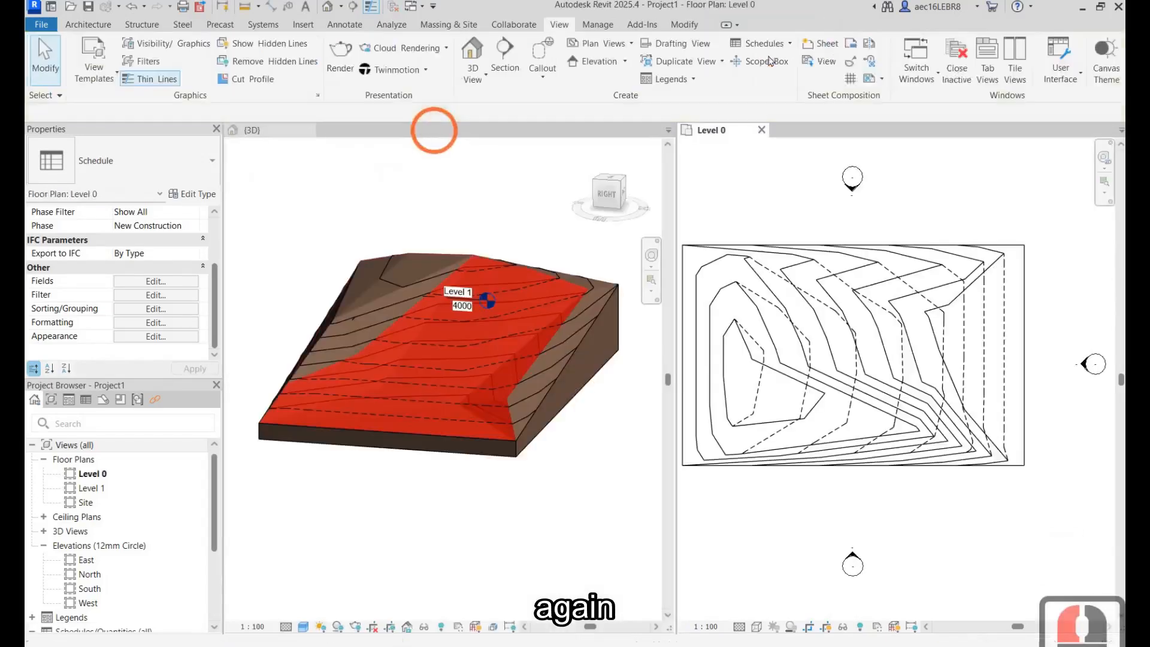
- Start another quantity schedule, this time for the Toposolid category in the New Construction phase
click(526, 194)
click(764, 44)
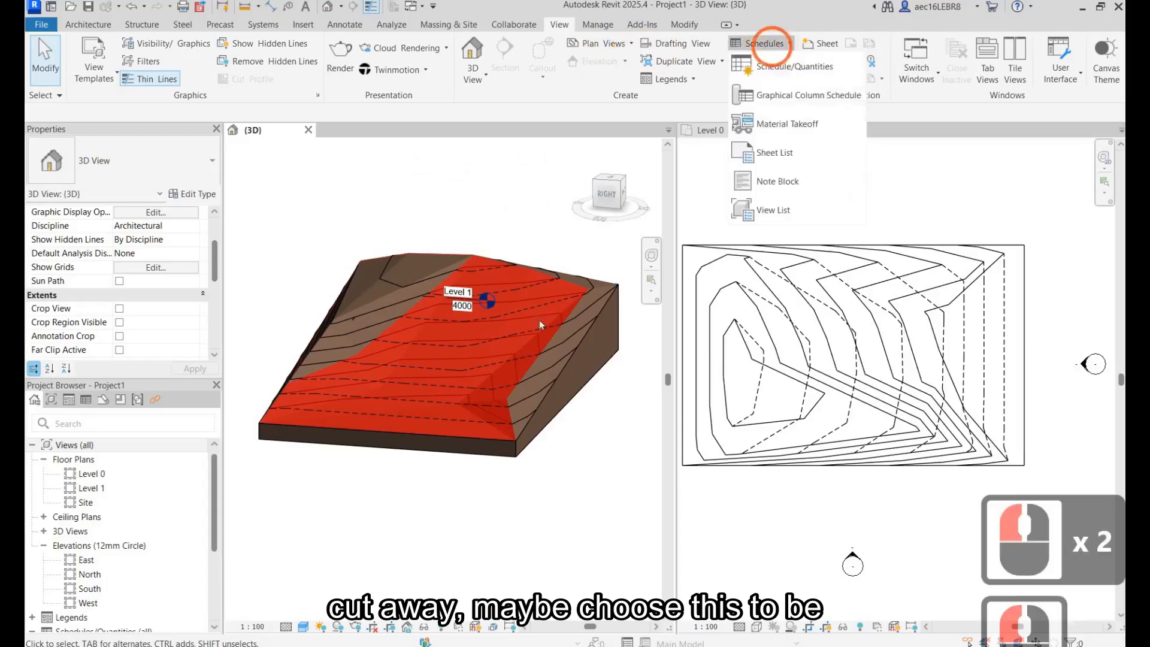
click(796, 98)
drag(558, 286, 558, 352)
scroll(517, 391, down, 10)
scroll(492, 380, down, 1)
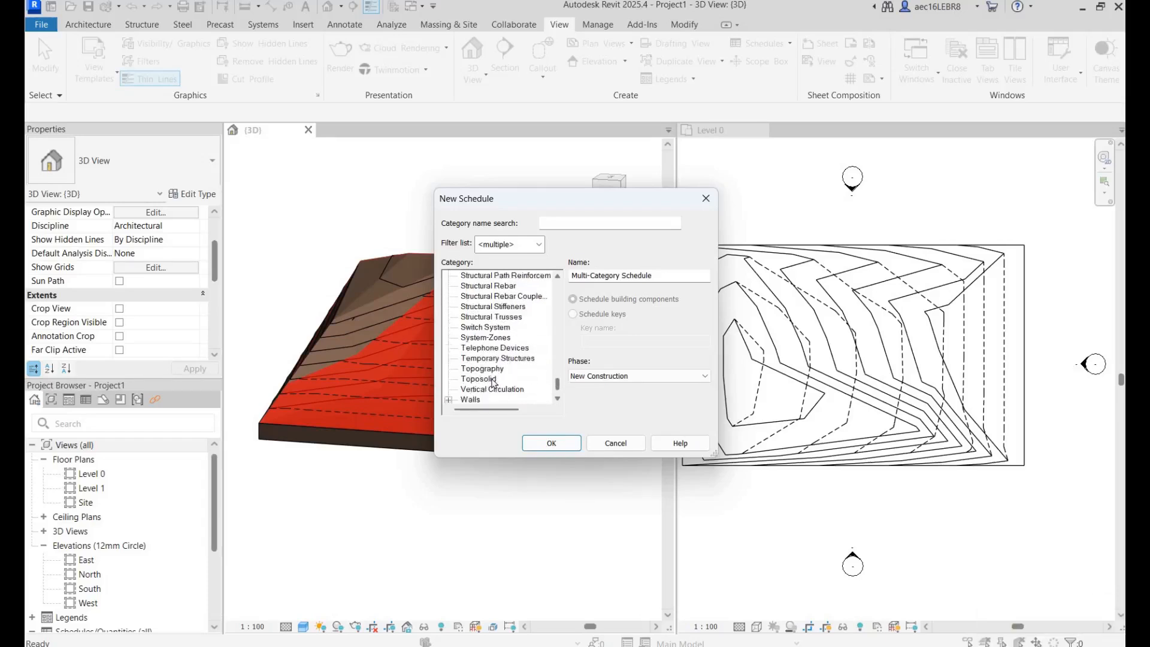
click(437, 181)
click(552, 443)
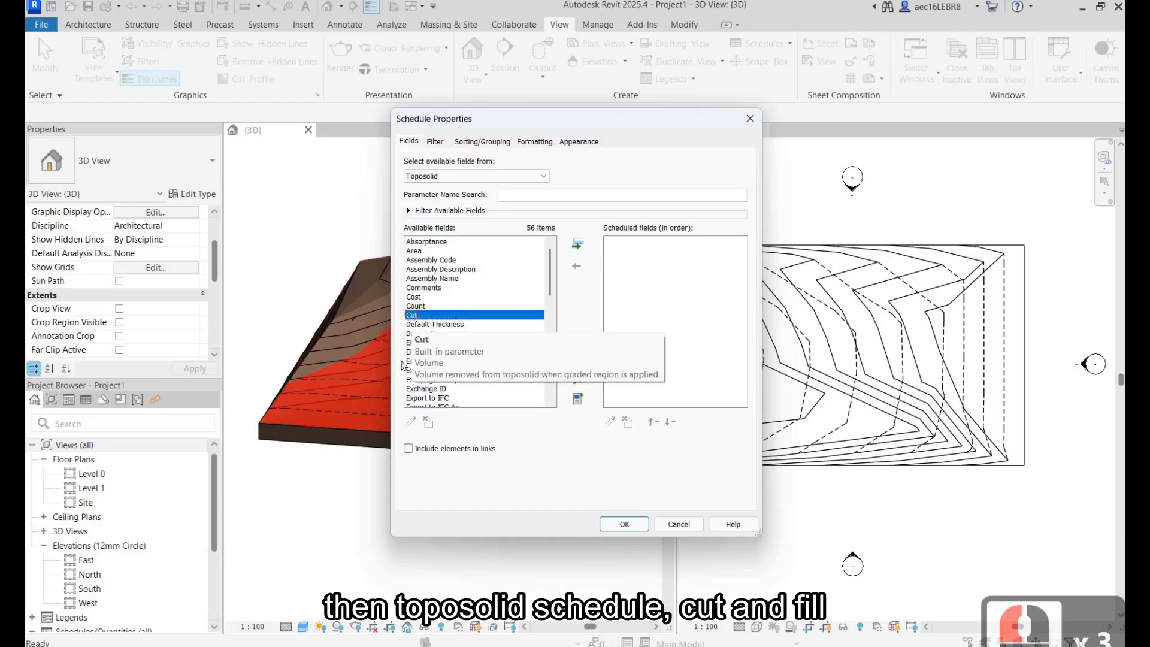
- Add the Cut, Fill, Family and Type and Net cut/fill fields and create the toposolid schedule
double_click(411, 316)
scroll(449, 357, down, 3)
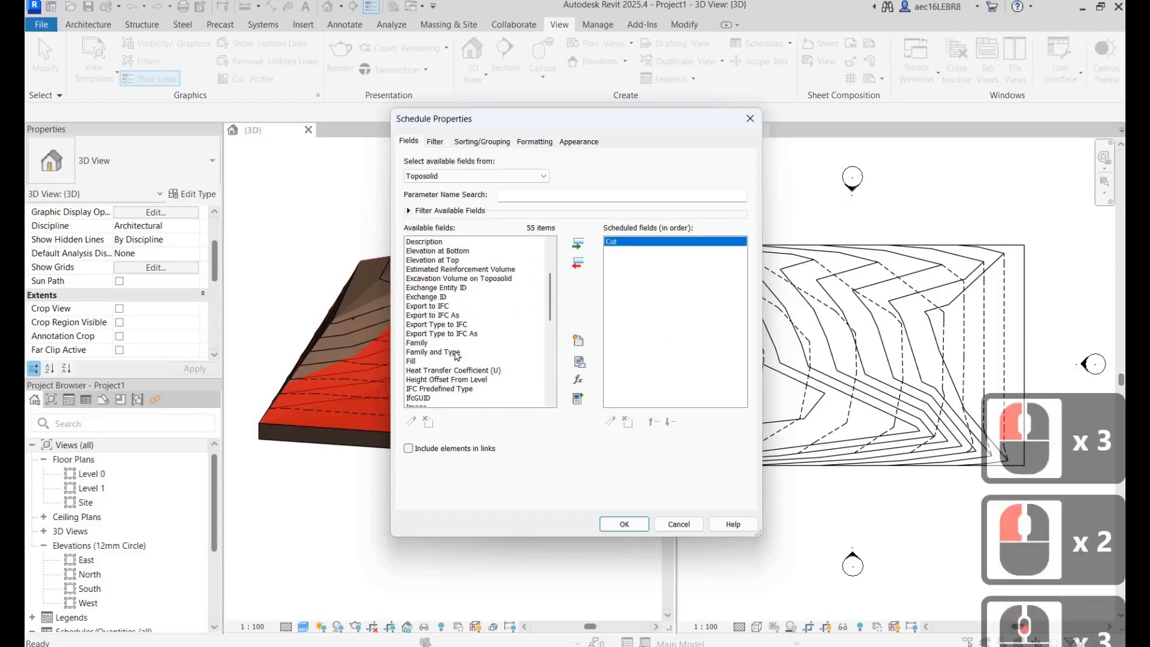
double_click(443, 360)
double_click(455, 352)
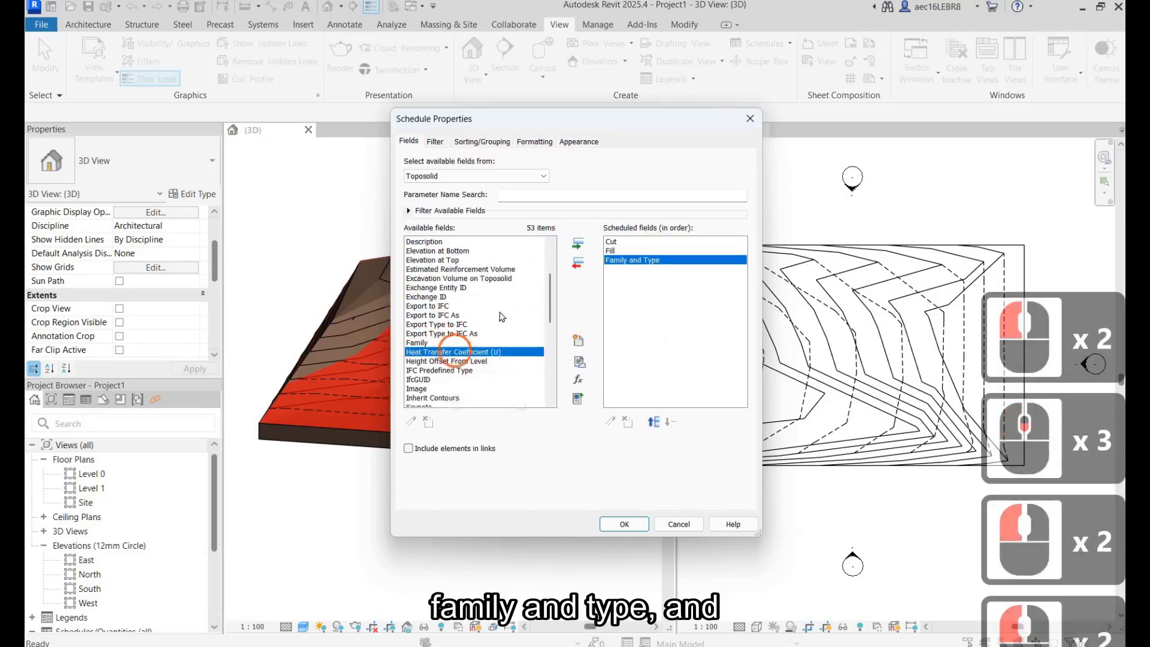
scroll(413, 371, down, 2)
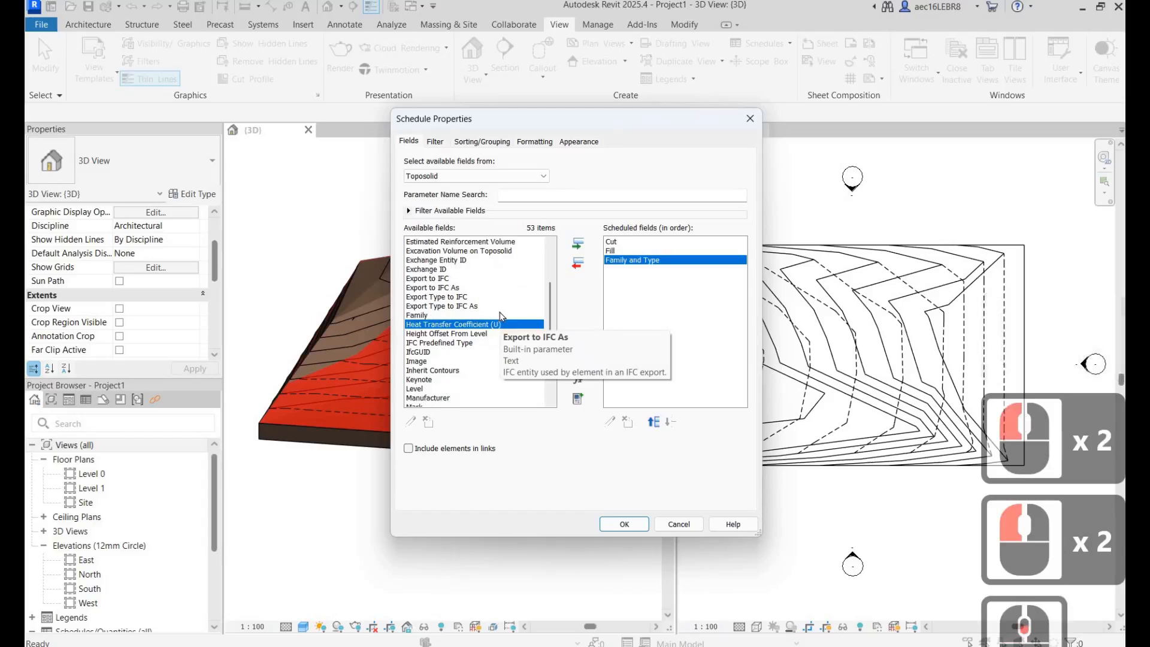
scroll(414, 368, down, 2)
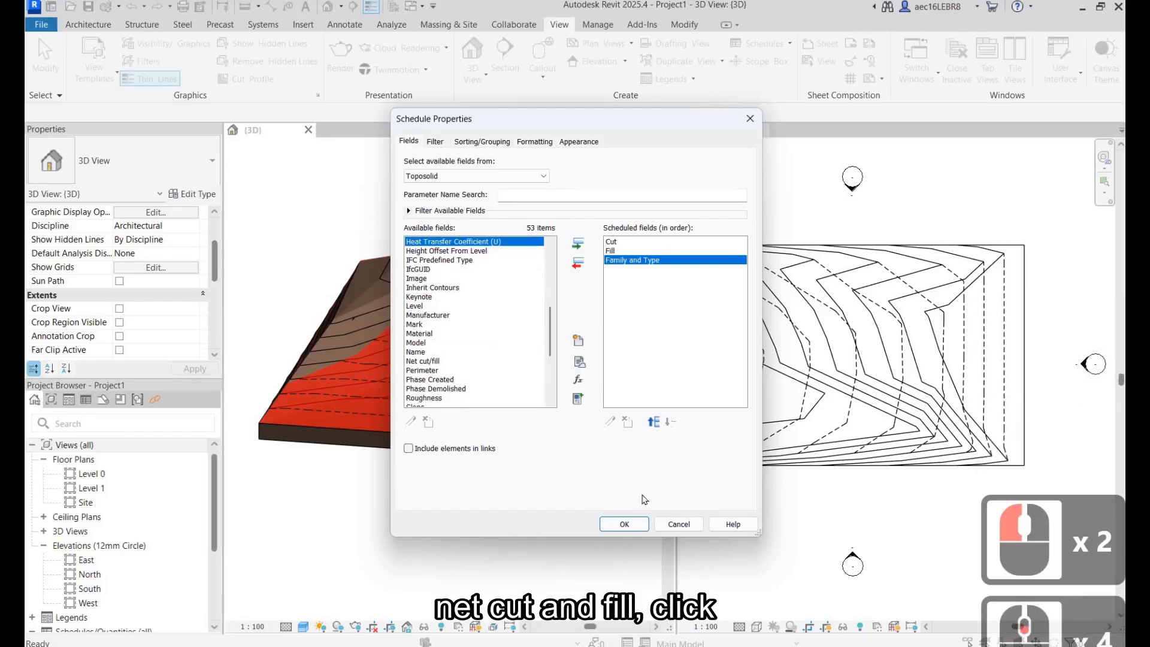
double_click(422, 360)
click(624, 524)
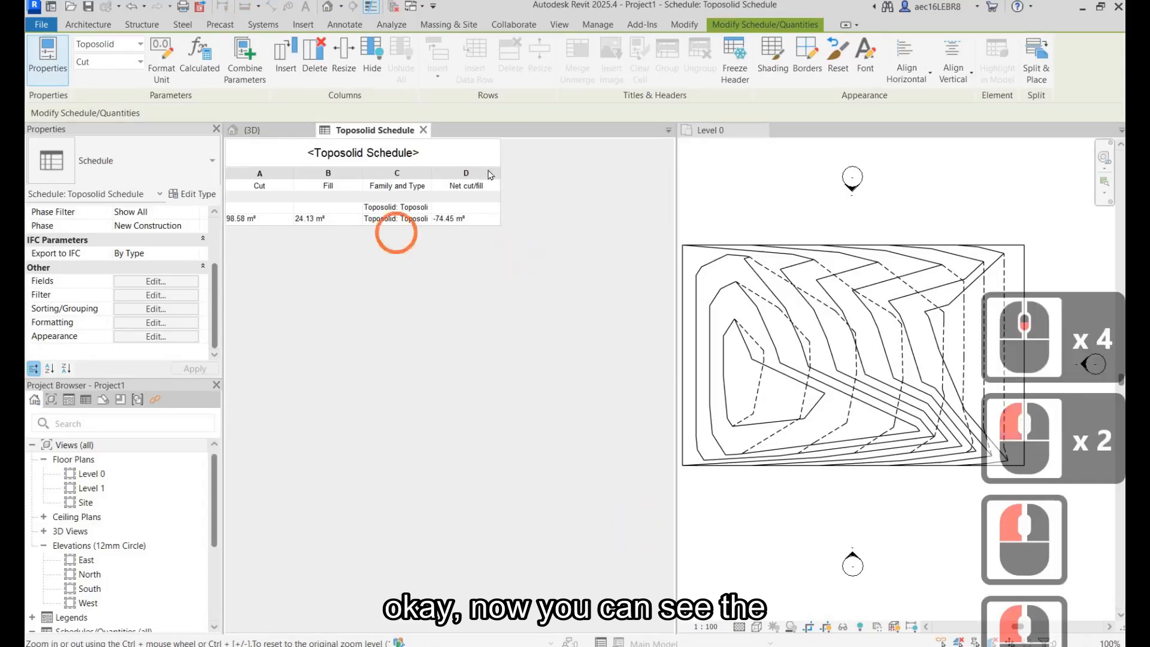
- Widen the toposolid schedule's Family and Type column and compare the scheduled volumes with the graded terrain in the 3D view
drag(432, 184, 519, 184)
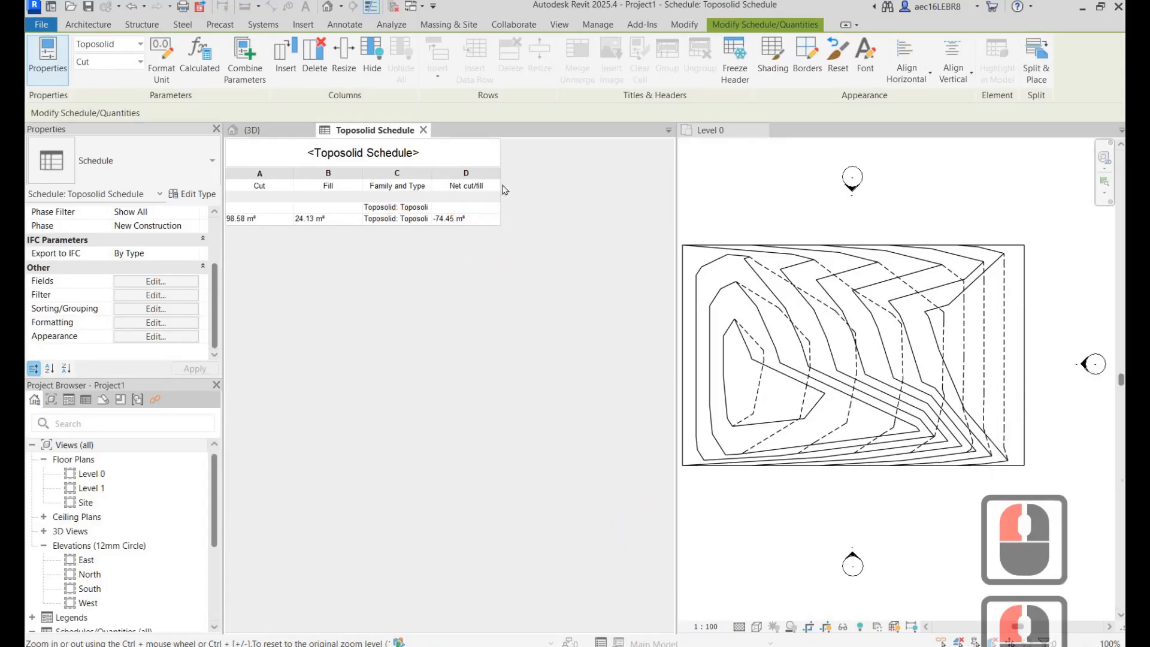
click(346, 233)
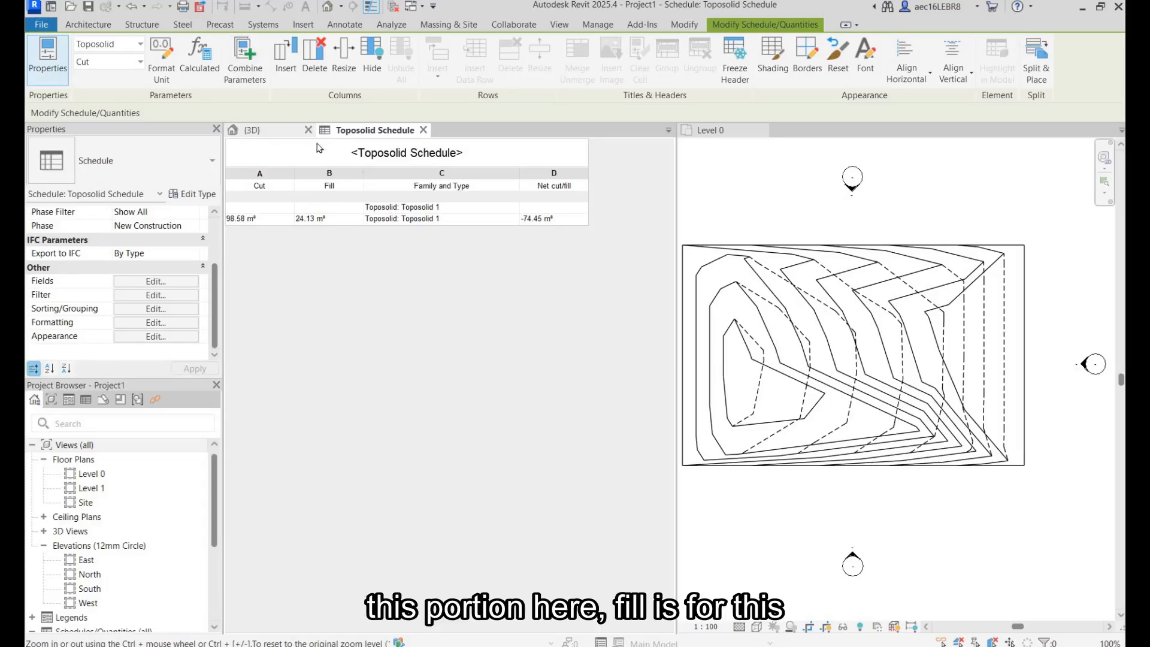
click(267, 130)
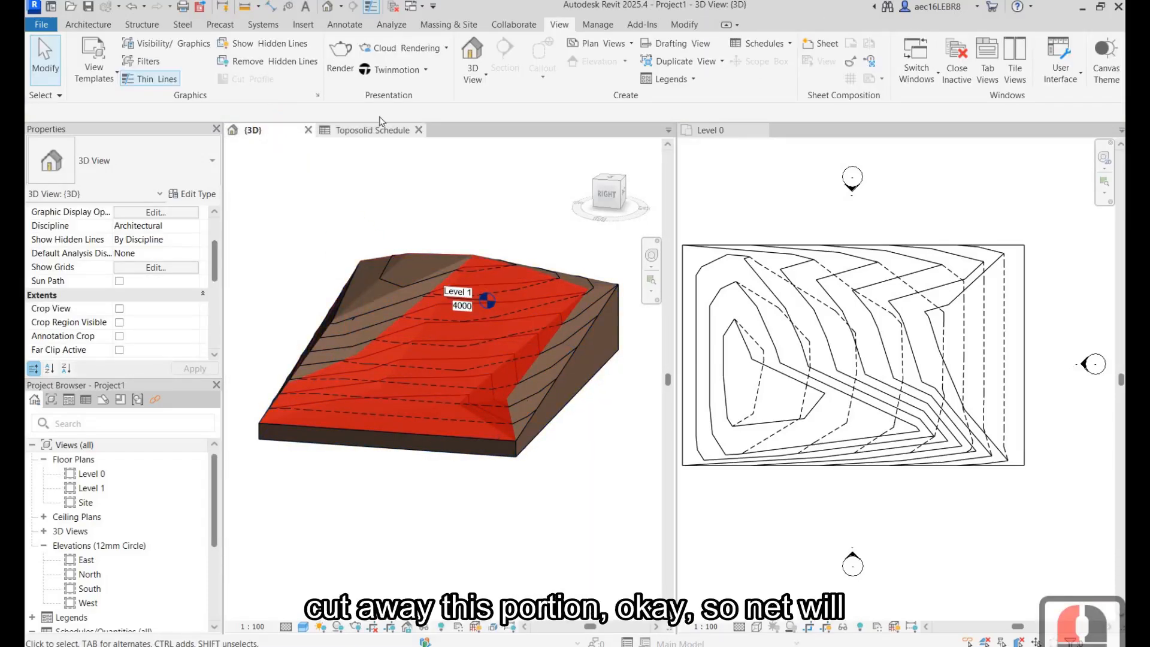
click(380, 130)
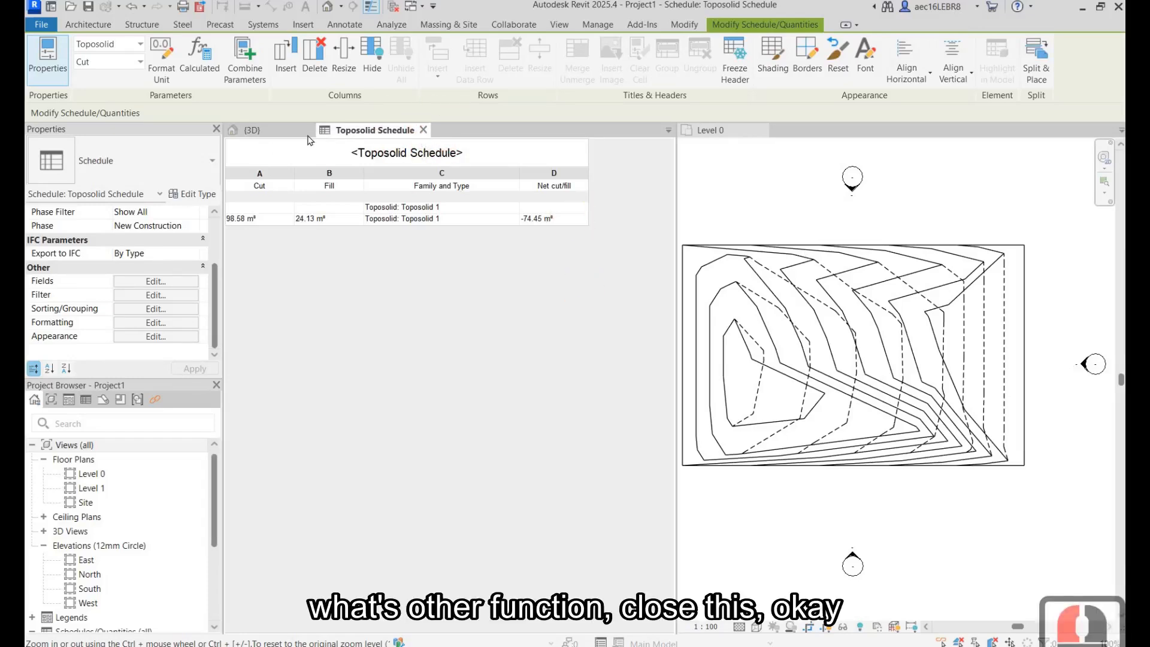
- Close the toposolid schedule and start a sub-division of the terrain toposolid in the Level 0 plan
click(423, 130)
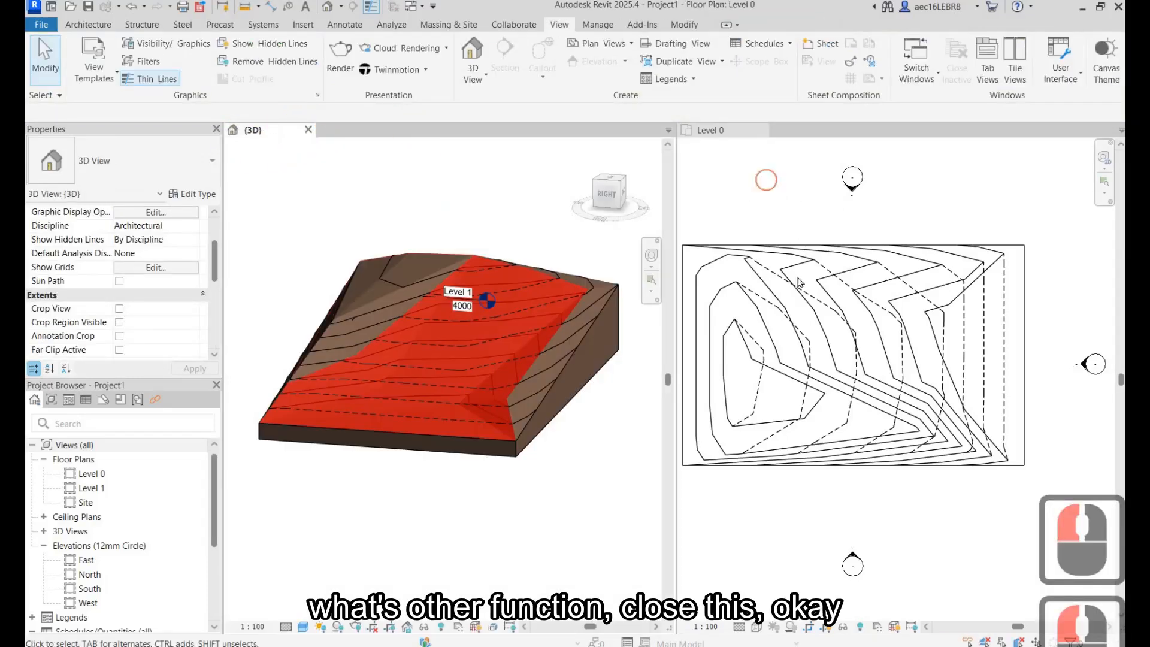
click(798, 245)
key(Escape)
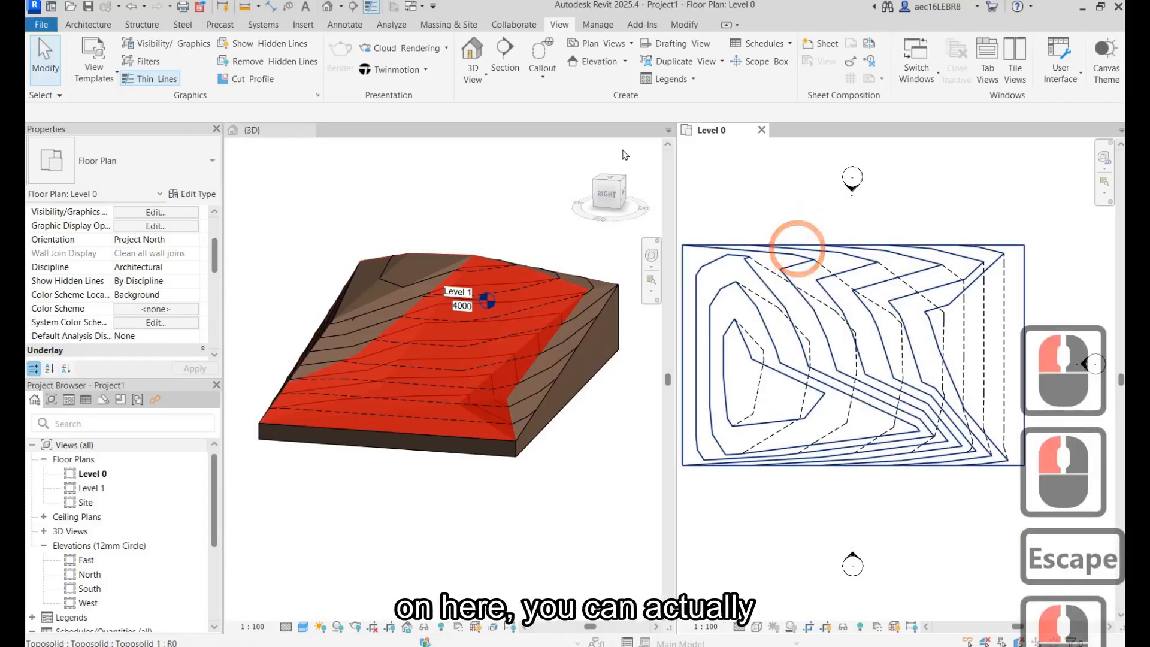
click(624, 151)
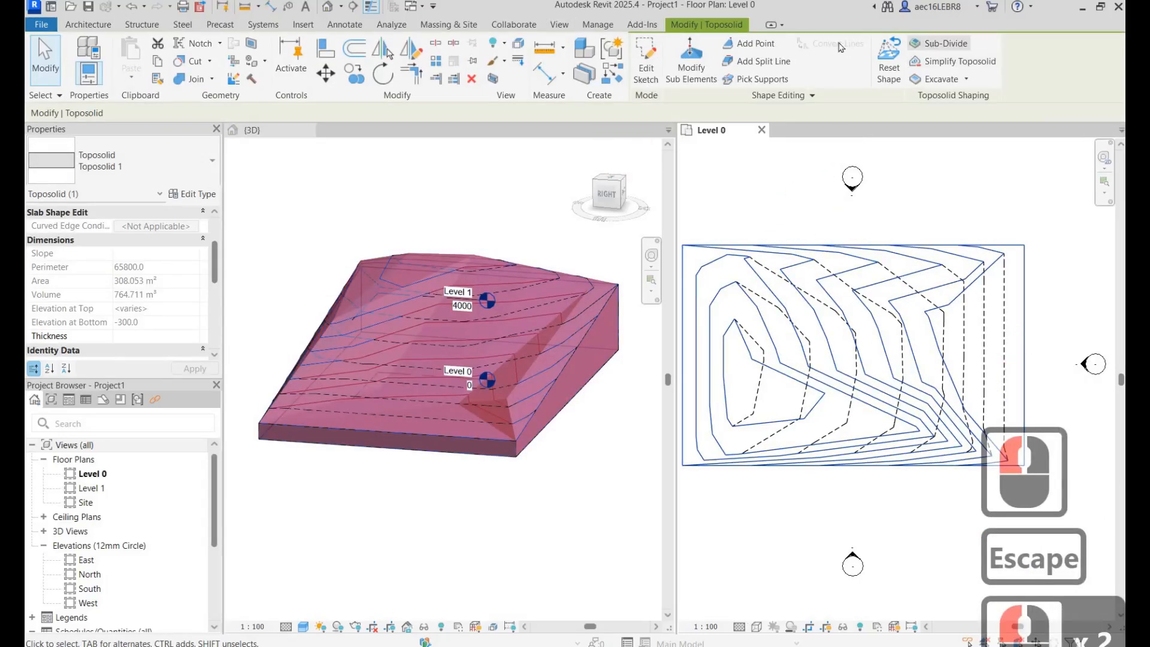
click(932, 43)
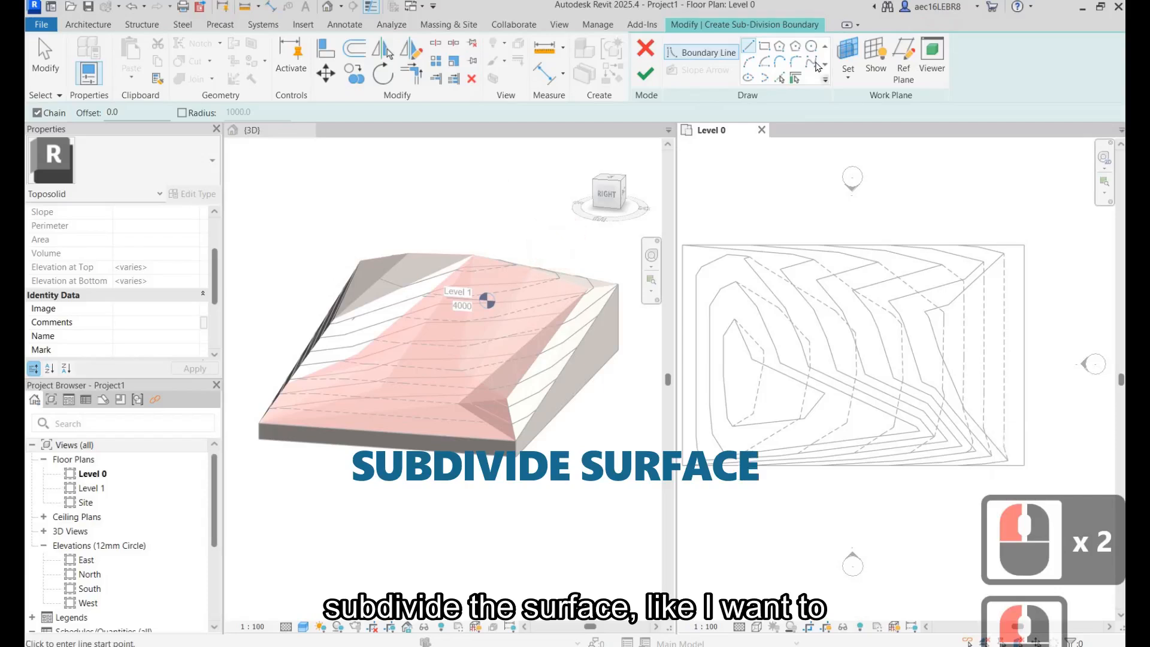
- Sketch a winding spline about 30.1 m long across the terrain as one edge of the road
click(811, 61)
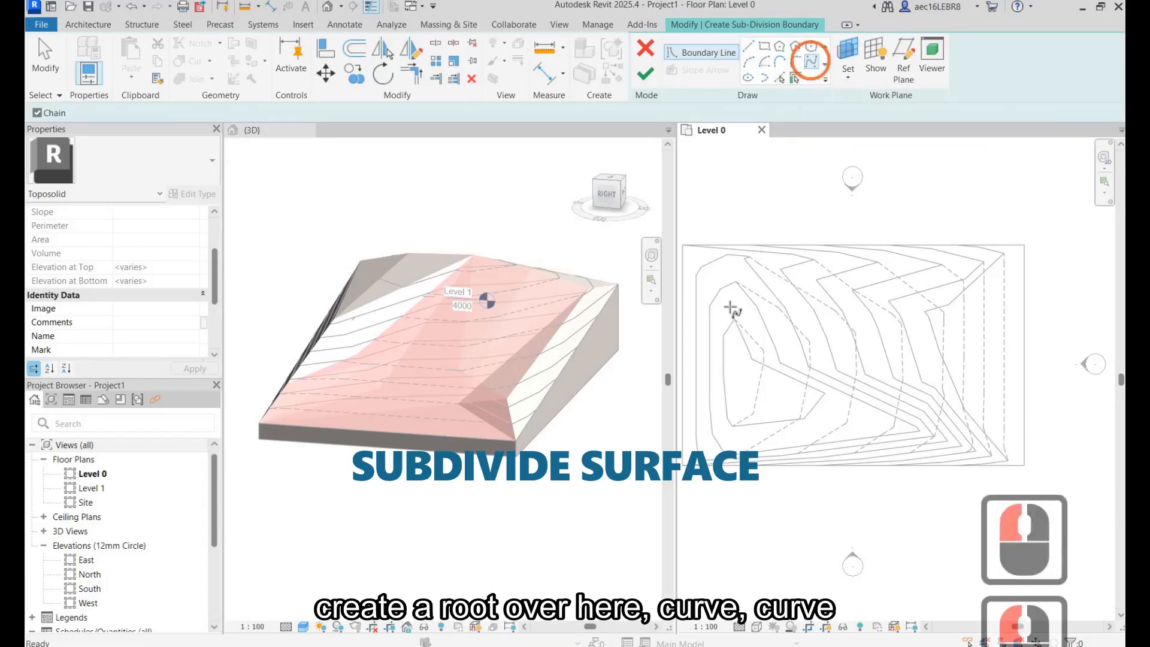
click(766, 319)
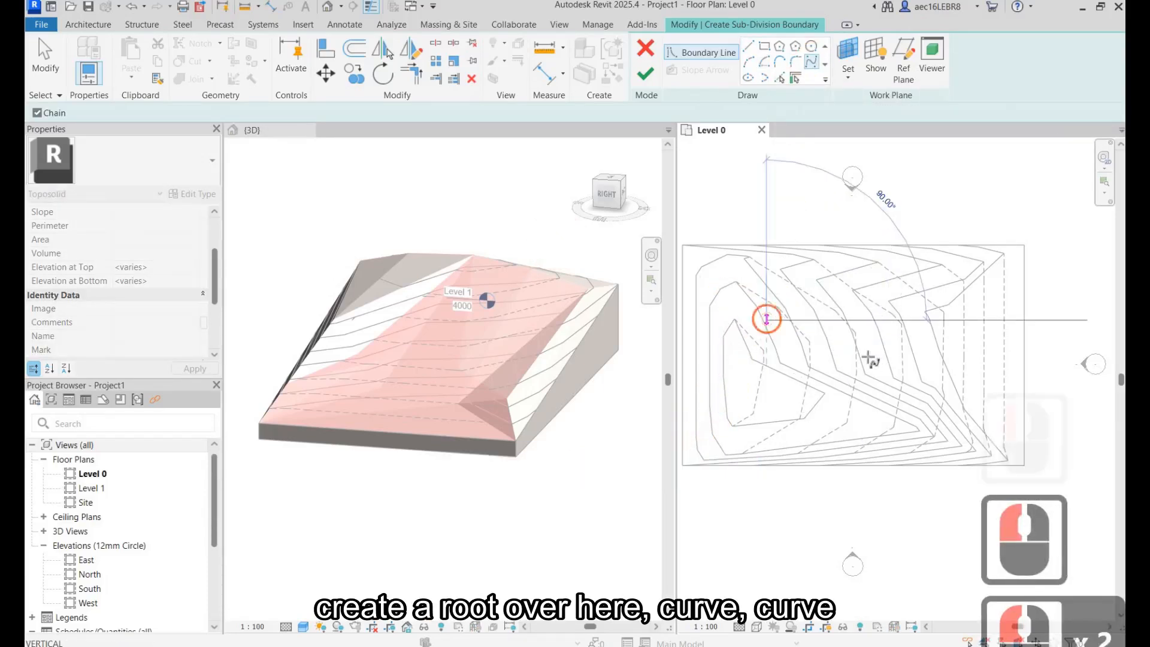
click(801, 405)
click(875, 382)
click(890, 265)
click(1004, 265)
click(1010, 291)
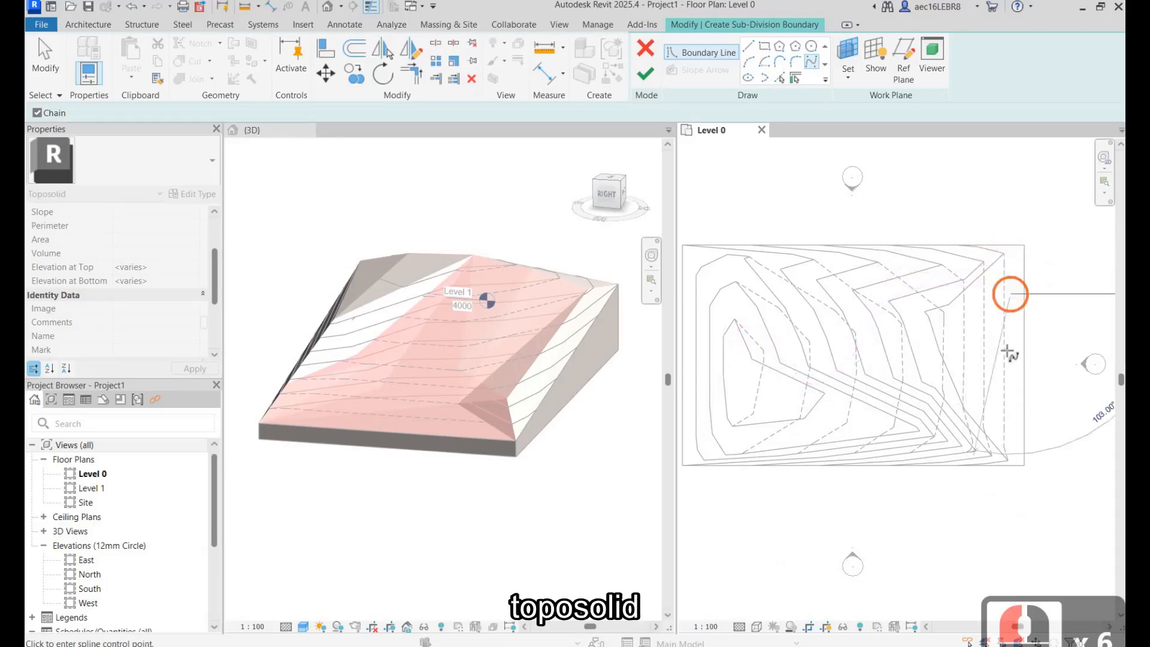
click(1010, 365)
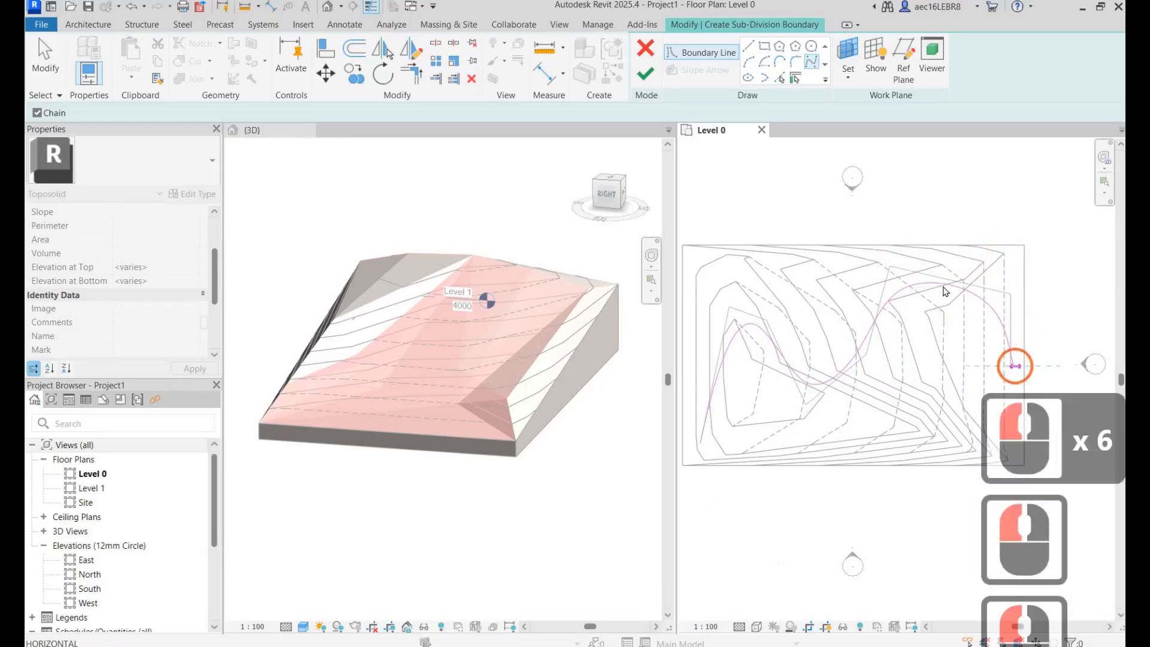
key(Escape)
key(Escape)
- Offset a copy of the road spline outward by 1000 mm to form the road's second edge
click(953, 255)
click(943, 286)
key(Escape)
key(Escape)
click(383, 88)
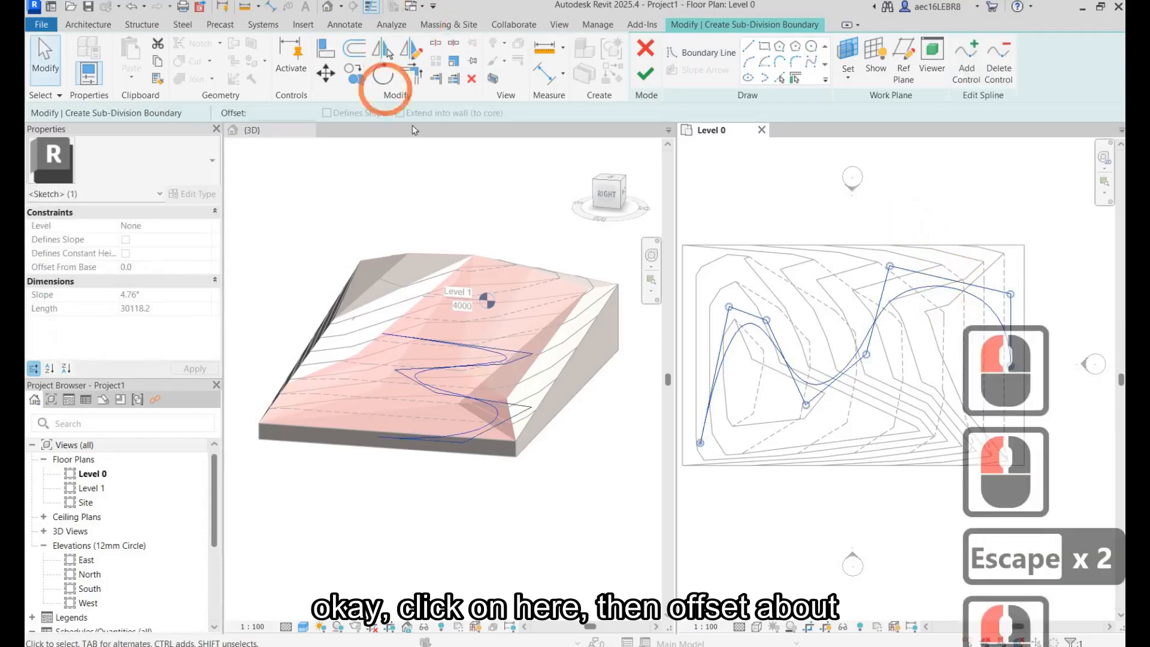
click(355, 47)
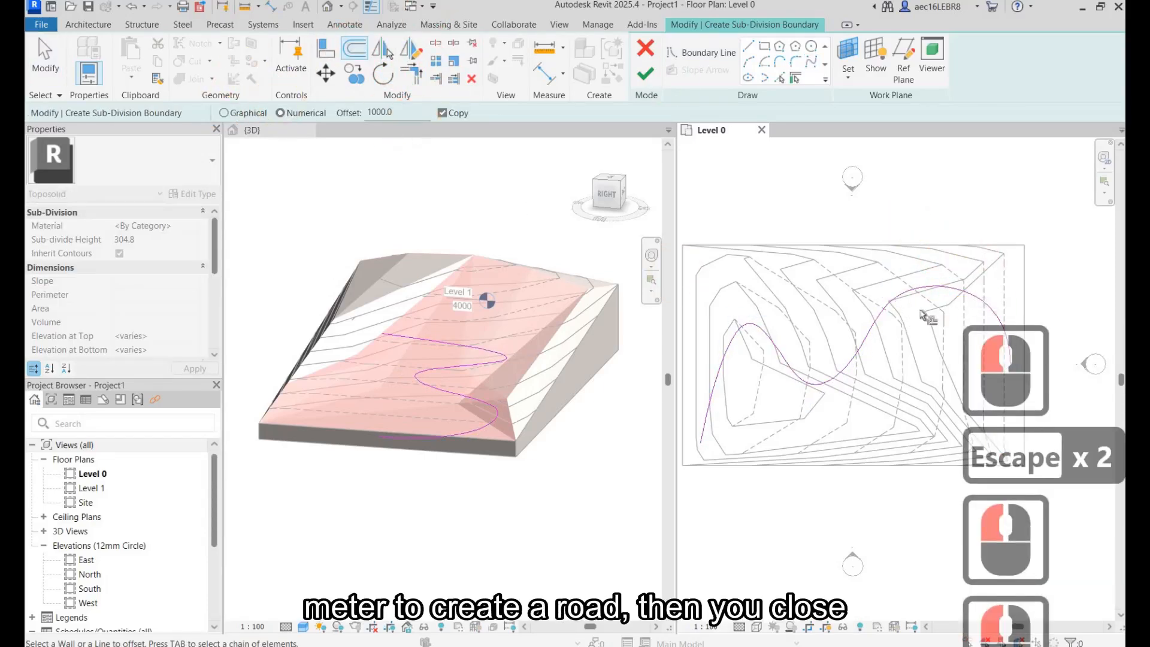
scroll(987, 300, up, 4)
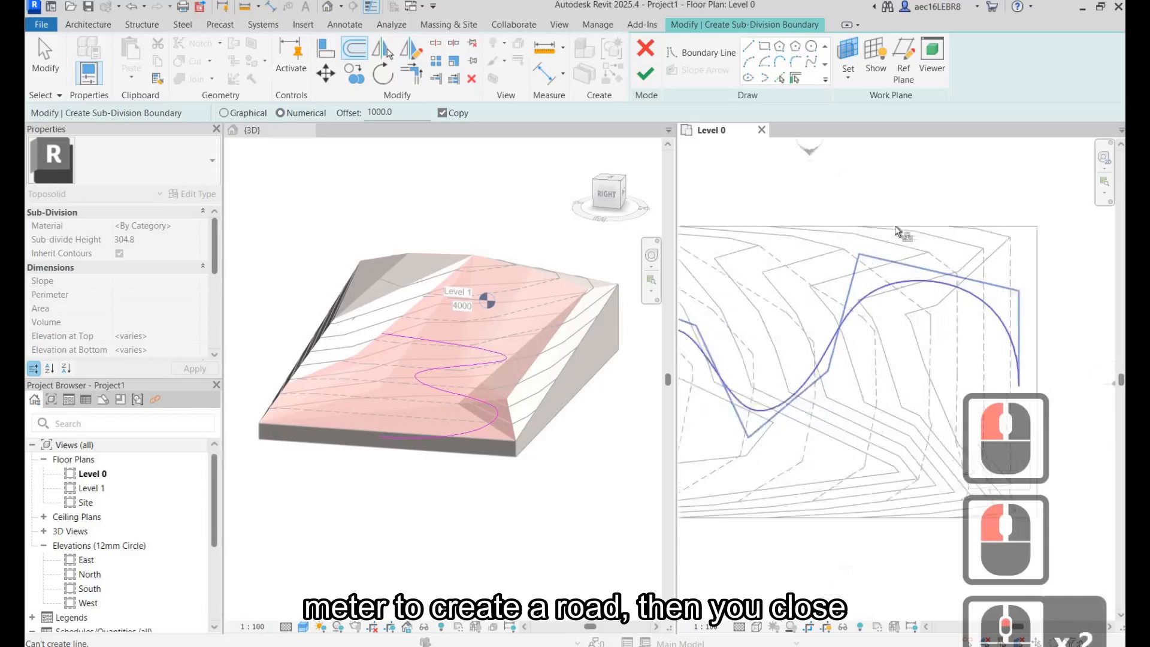
click(978, 287)
scroll(893, 226, down, 3)
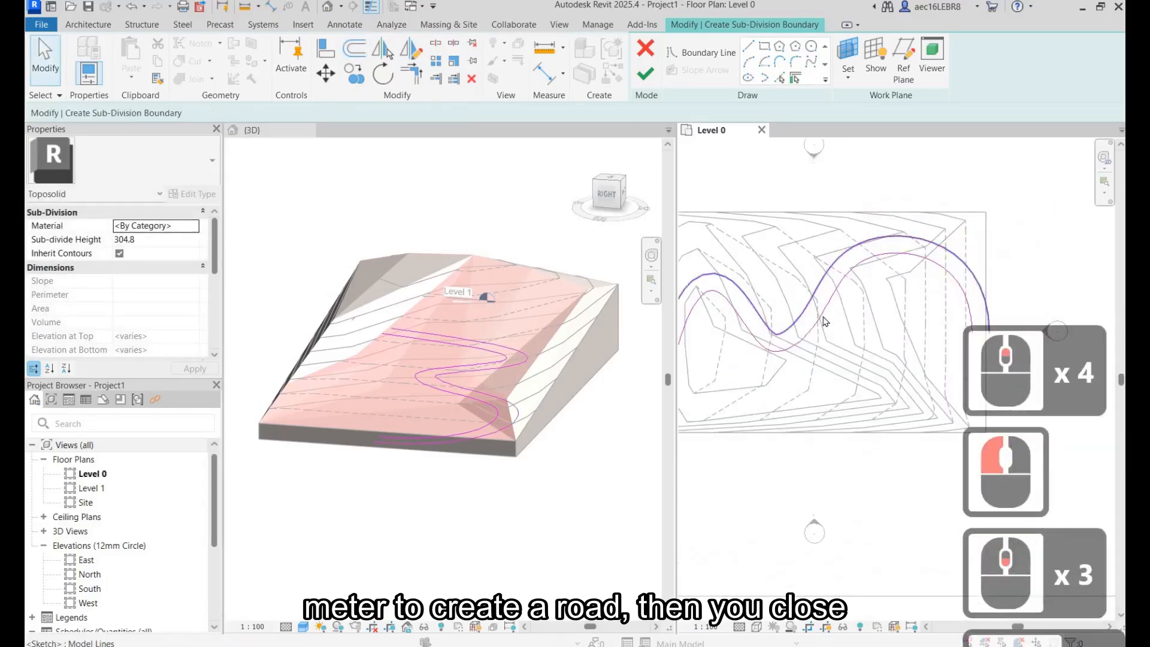
key(Escape)
key(Escape)
- Connect the two road splines with a straight boundary line at their eastern ends
scroll(833, 245, down, 2)
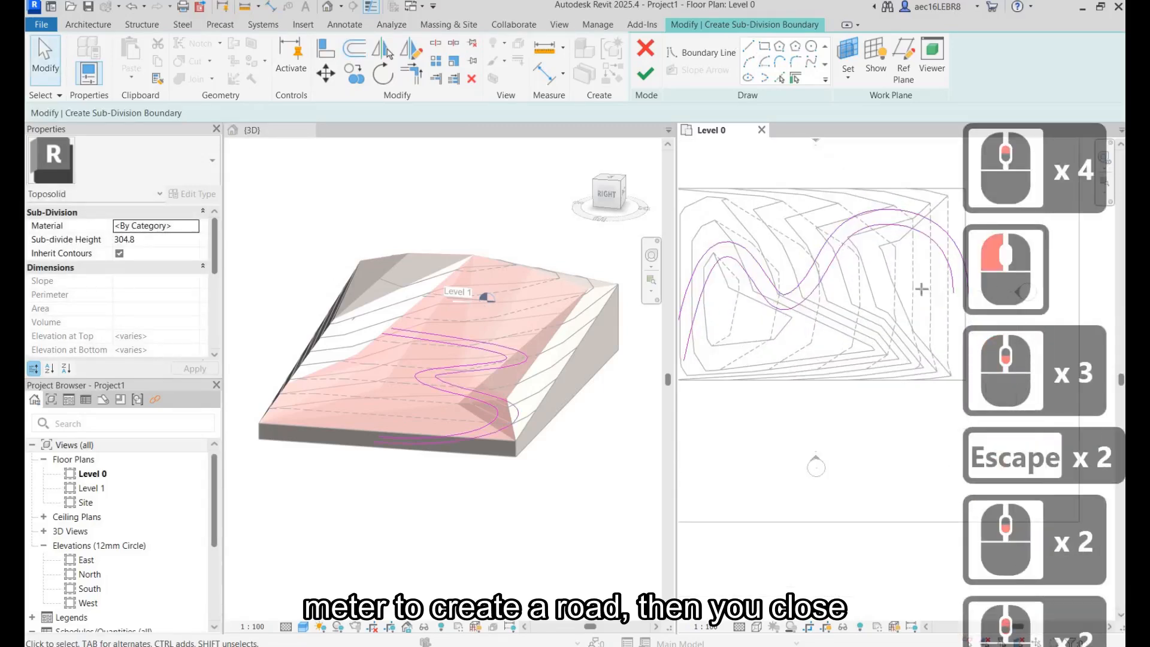
click(753, 42)
scroll(834, 241, down, 3)
scroll(934, 287, up, 4)
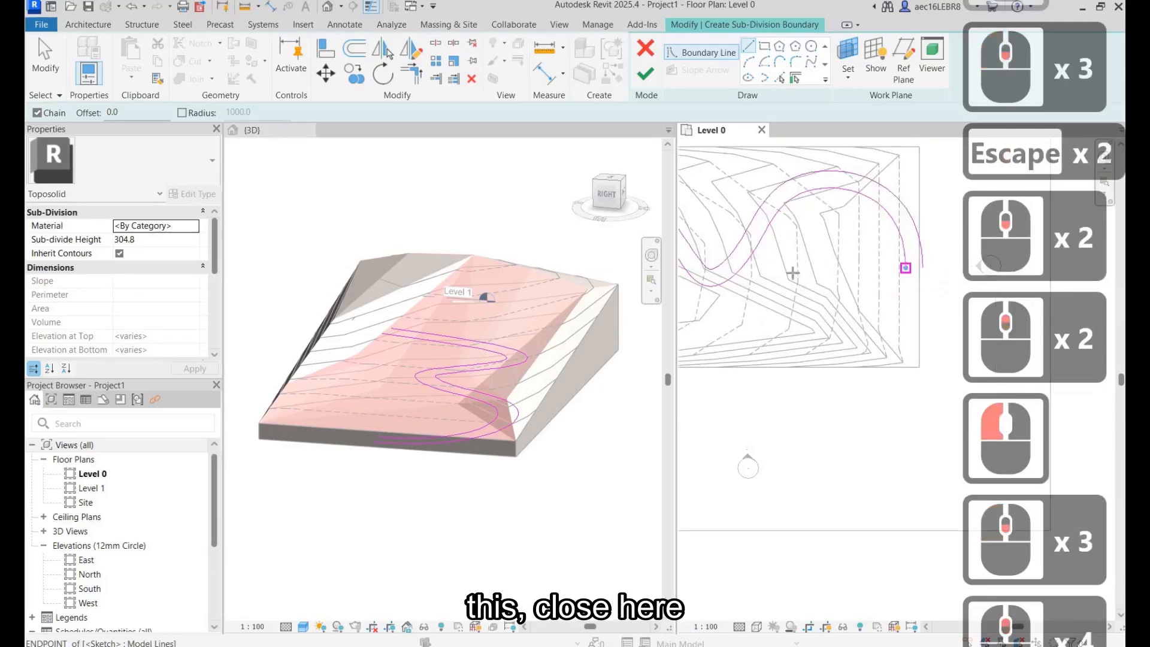
click(905, 267)
click(922, 268)
key(Escape)
- Connect the two road splines with a straight boundary line at their southwestern ends
scroll(737, 269, down, 2)
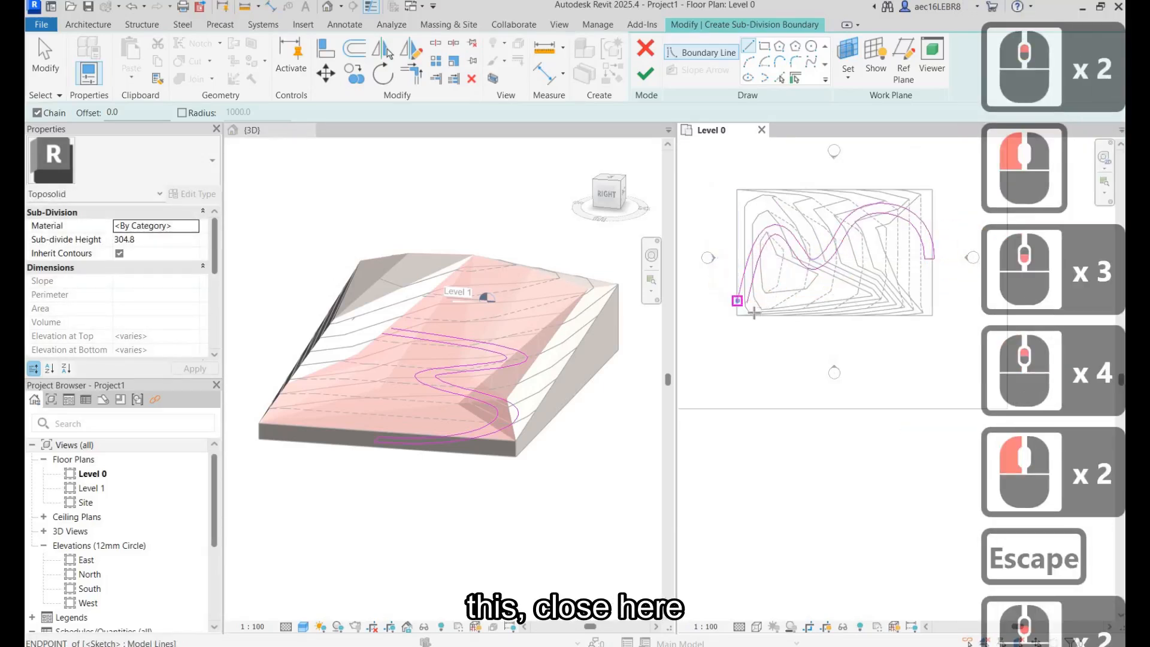
scroll(742, 301, up, 5)
click(737, 305)
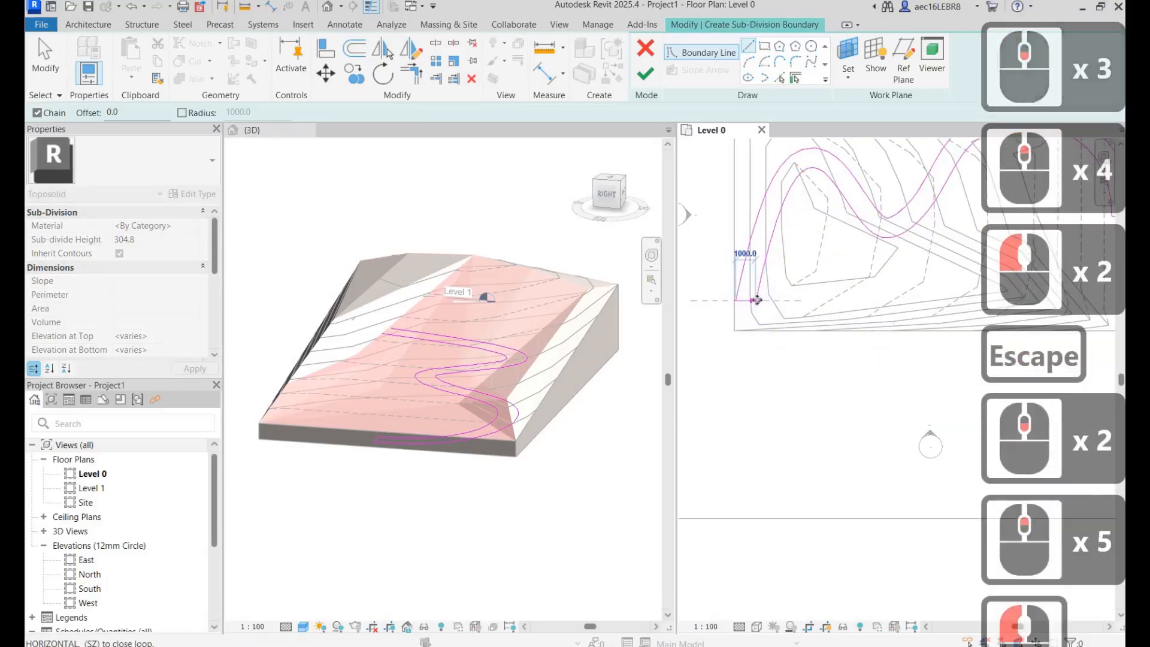
click(756, 306)
key(Escape)
key(Escape)
- Join the southwestern closing line to the inner spline's endpoint and finish the sub-division boundary
click(756, 301)
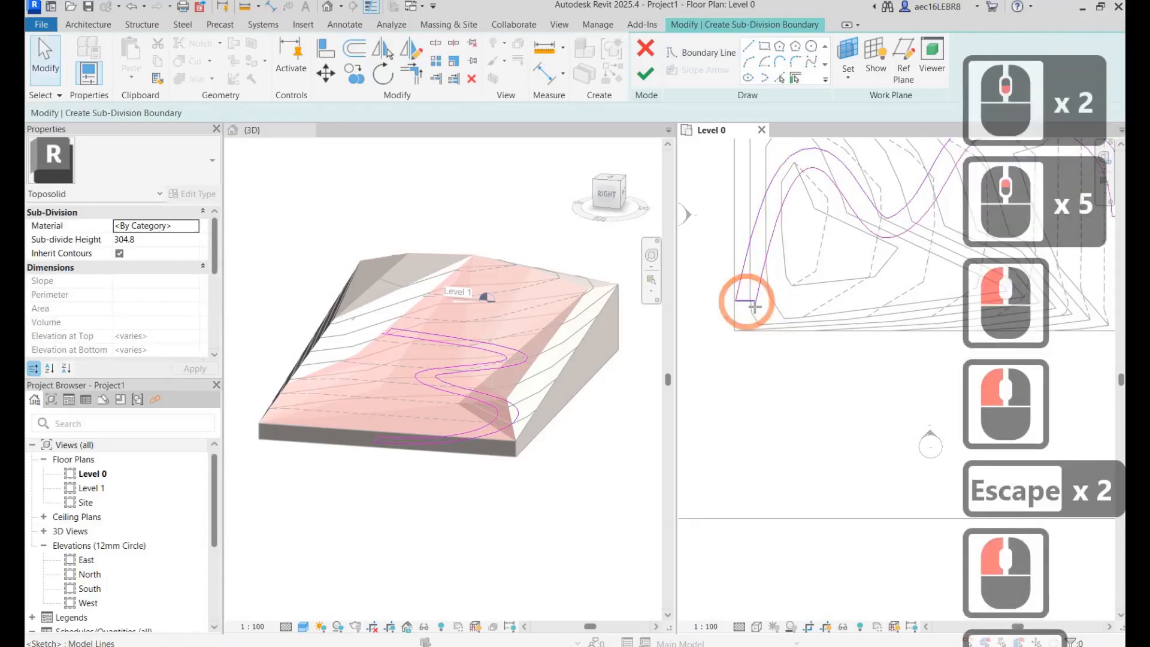
key(Escape)
click(755, 300)
mouse_move(756, 300)
mouse_down()
mouse_move(756, 310)
mouse_move(754, 302)
mouse_up()
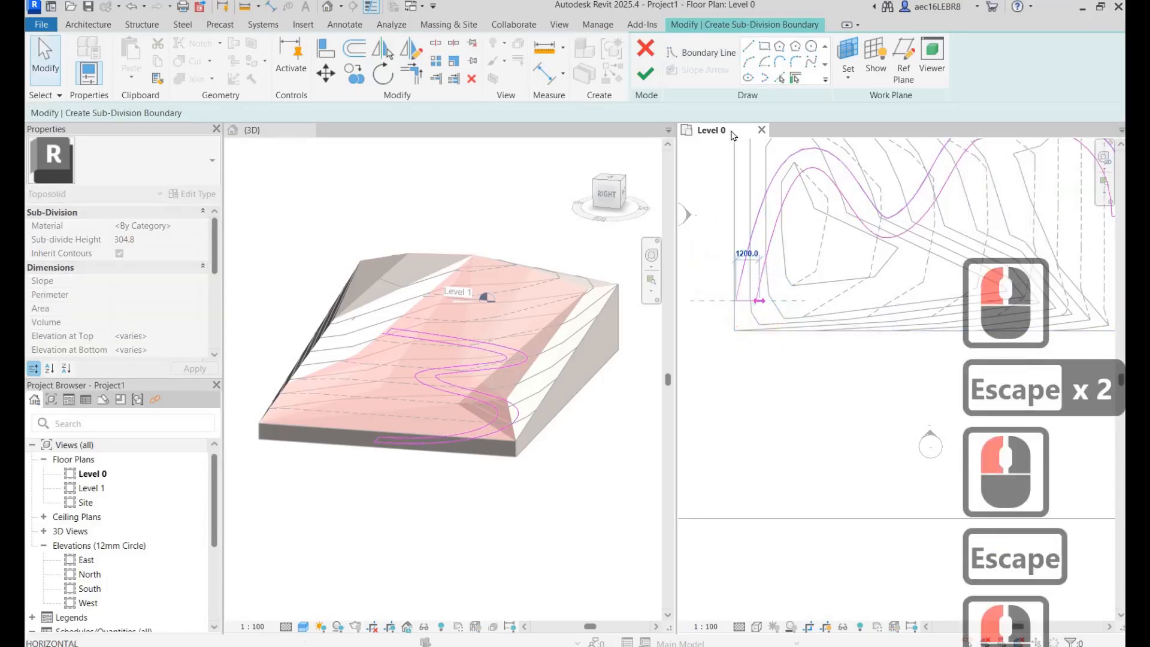
click(647, 75)
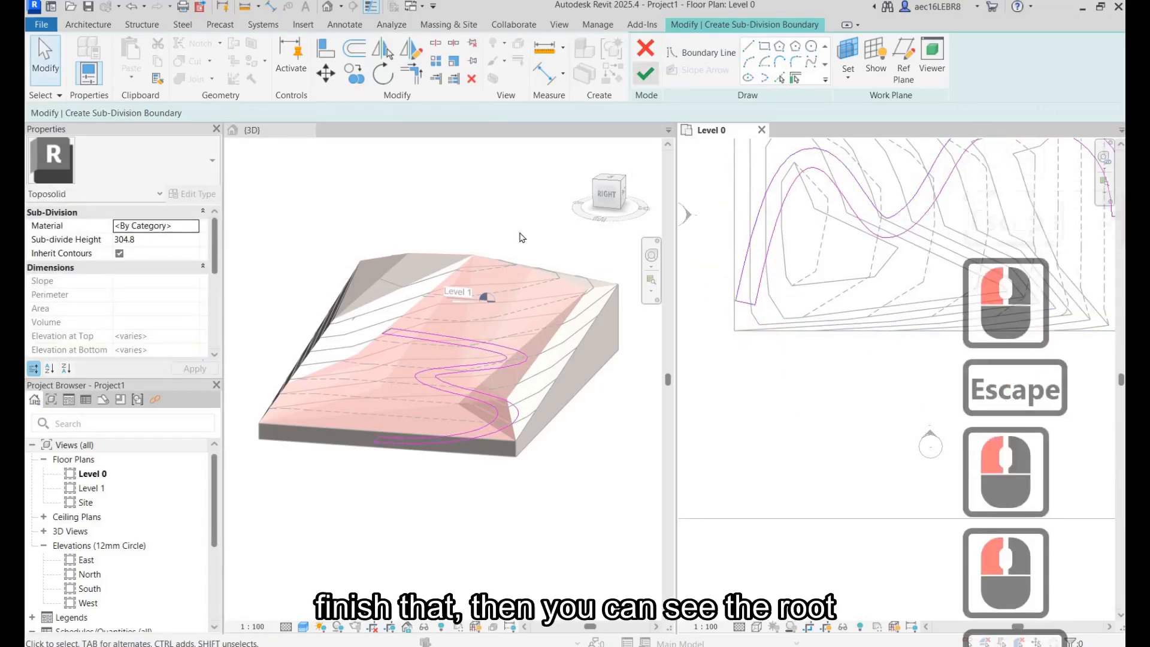
- Select the road sub-division in the 3D view and set its sub-divide height to 100
click(524, 252)
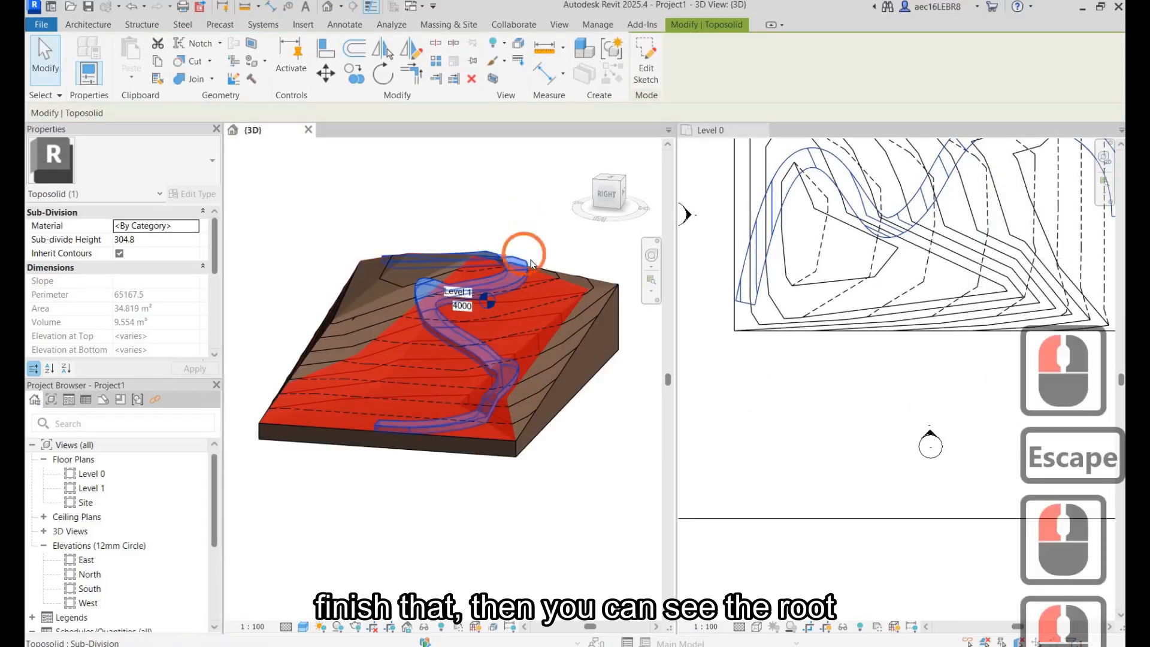
click(514, 189)
click(520, 263)
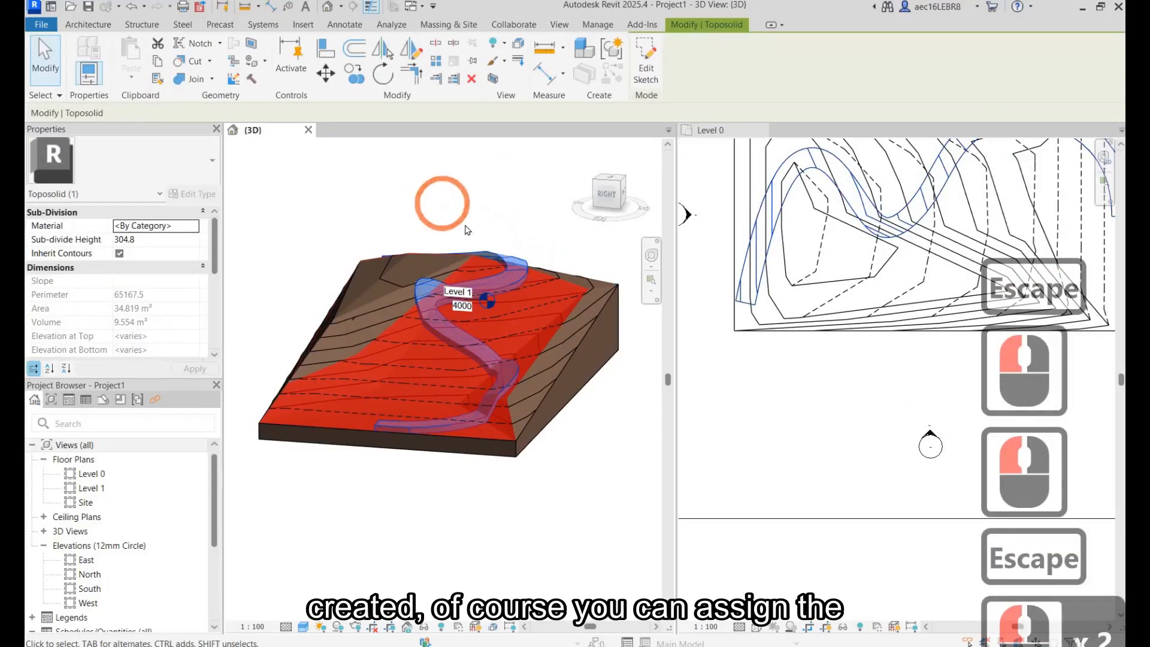
double_click(163, 240)
text(1)
click(497, 178)
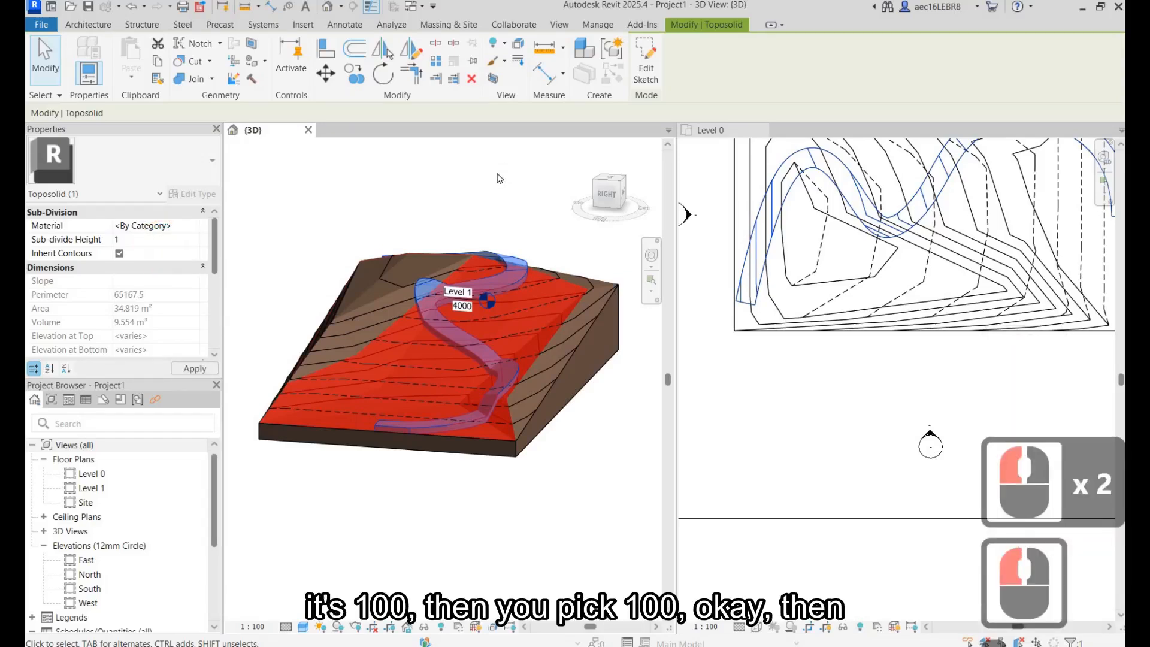
click(517, 210)
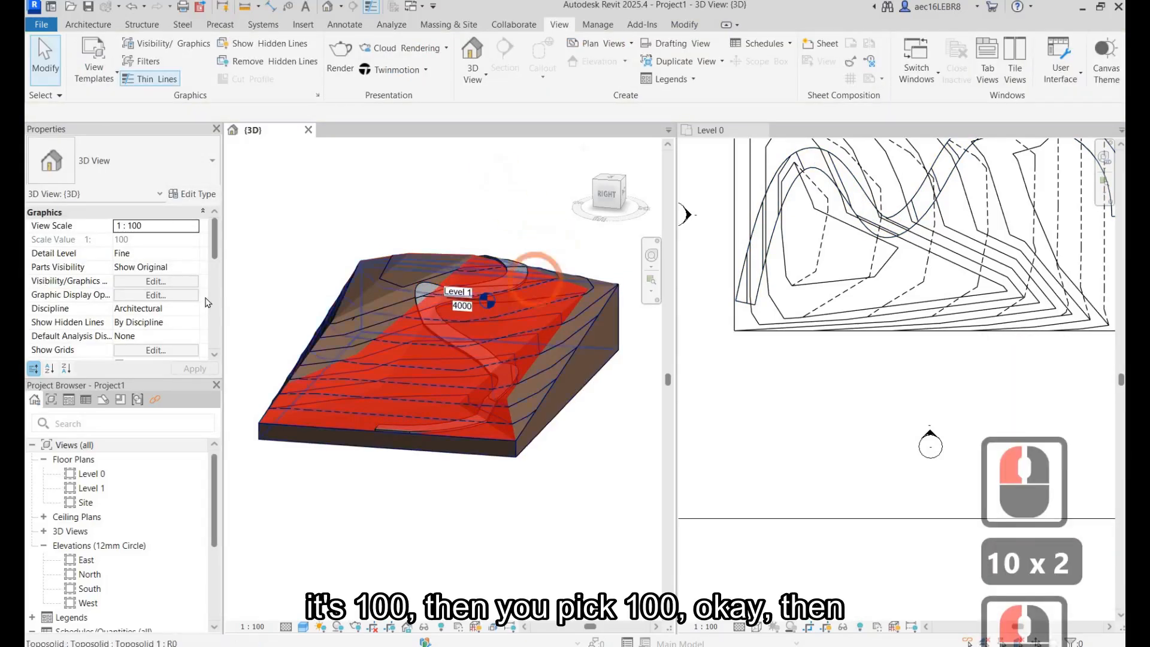
- Set the 3D view's phase filter to Show Complete and view the road from above
scroll(154, 346, down, 6)
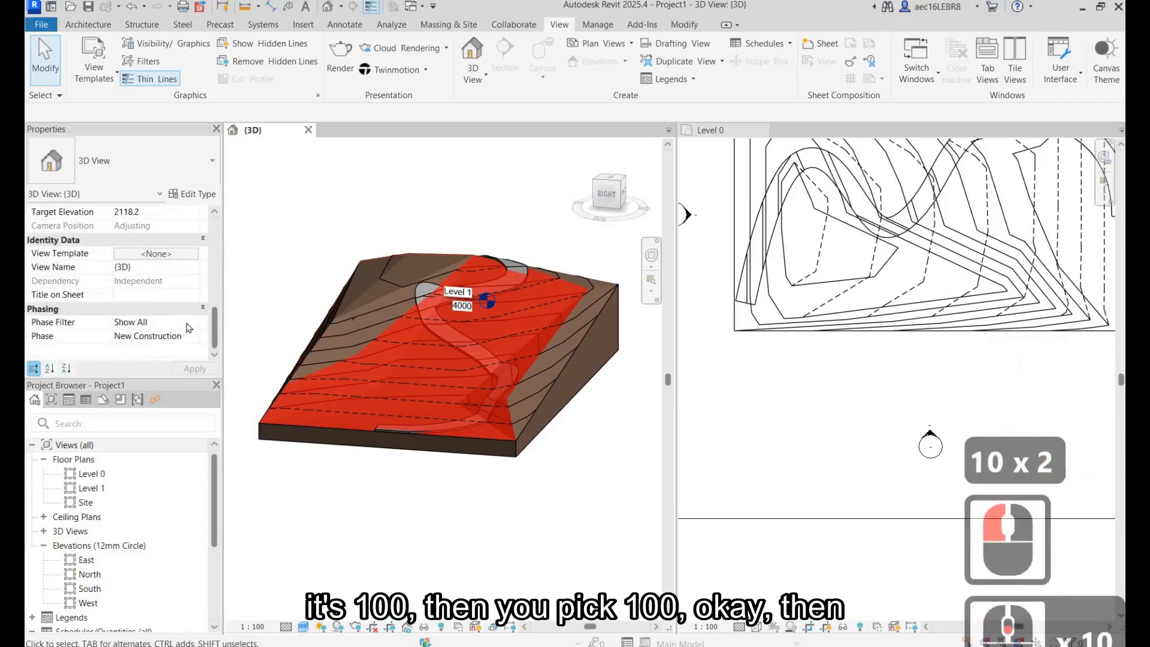
click(156, 321)
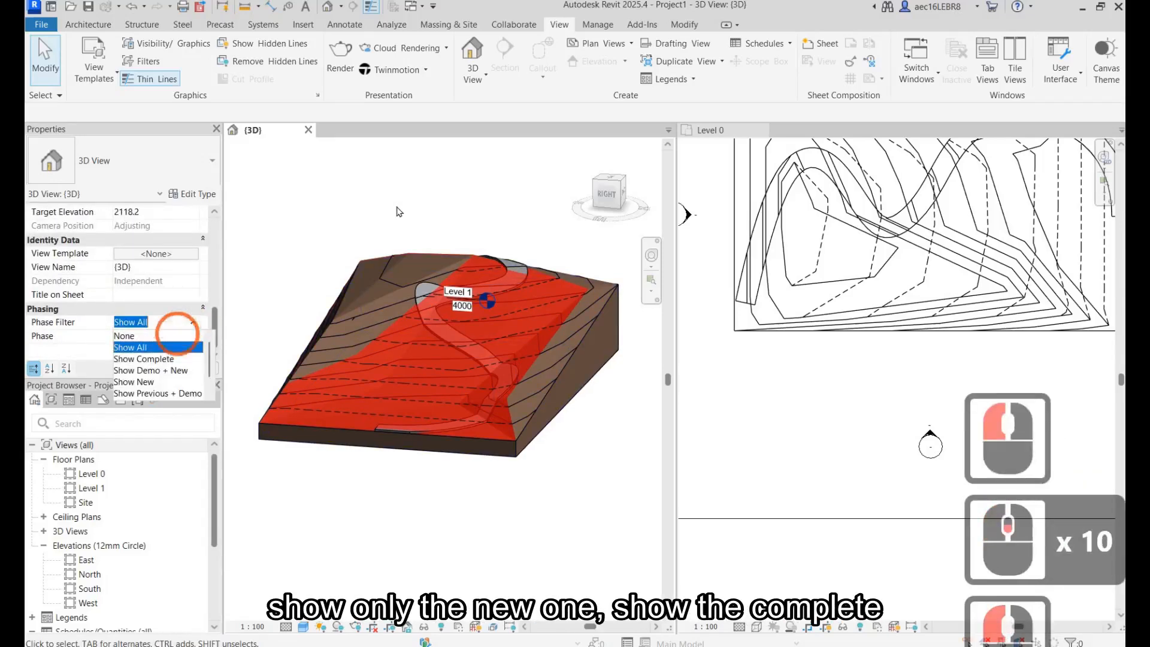
click(147, 350)
shift+middle_drag(481, 264, 625, 78)
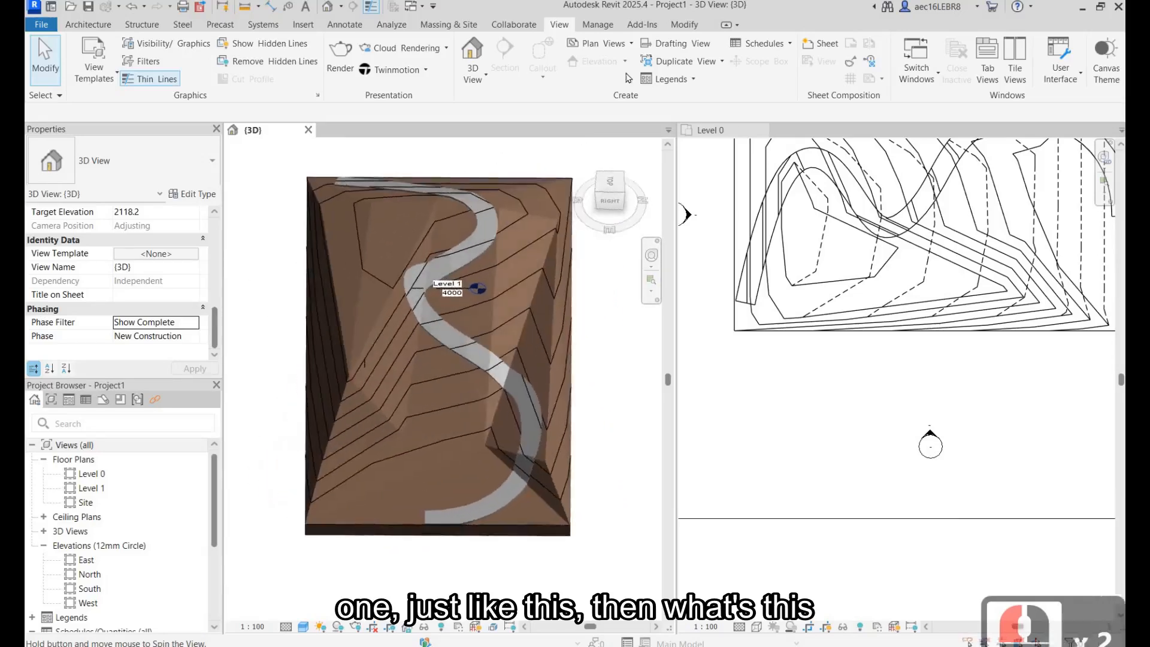
scroll(496, 157, down, 1)
click(495, 152)
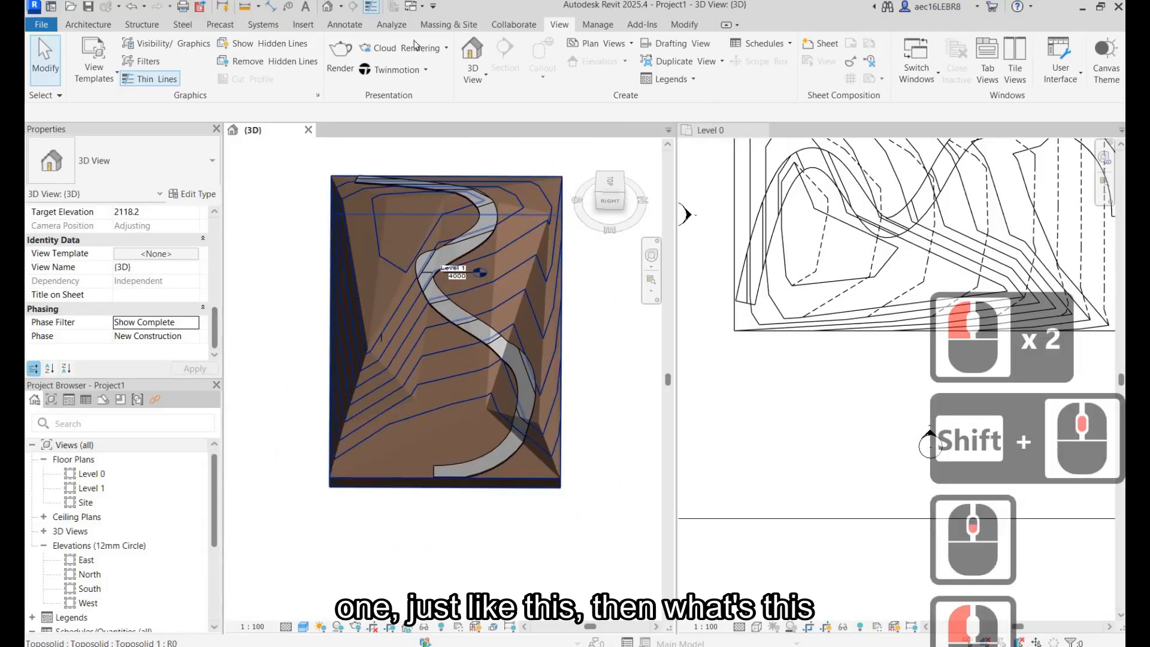
- Split the terrain toposolid along a curved arc crossing its full width near the upper road bend
click(538, 210)
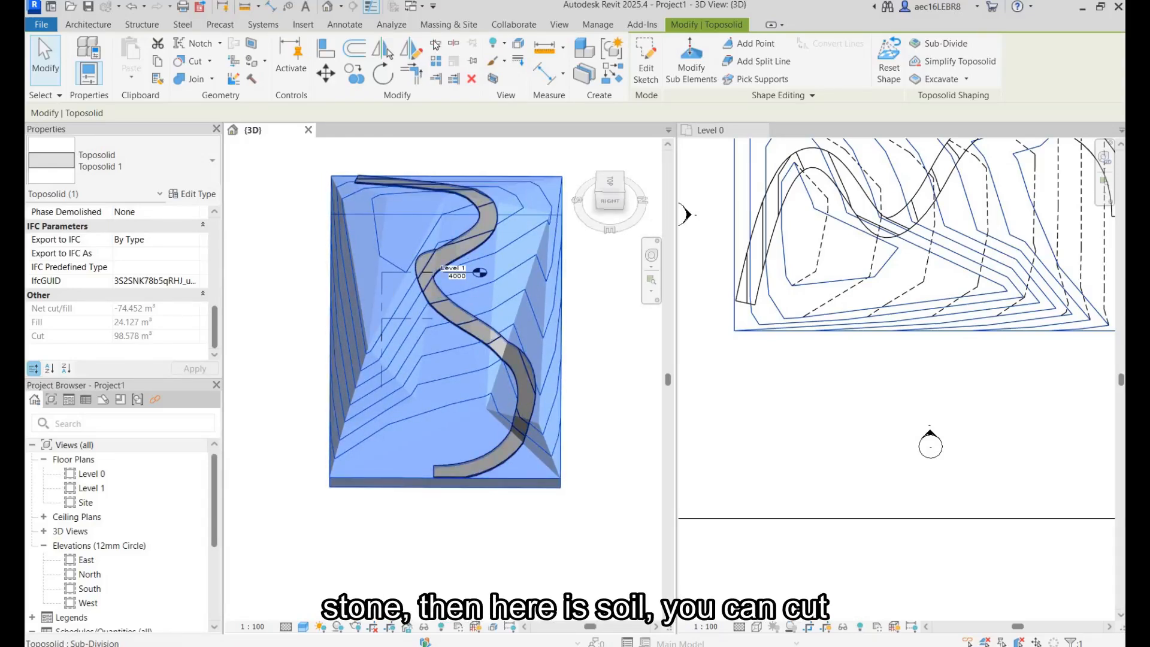
key(Escape)
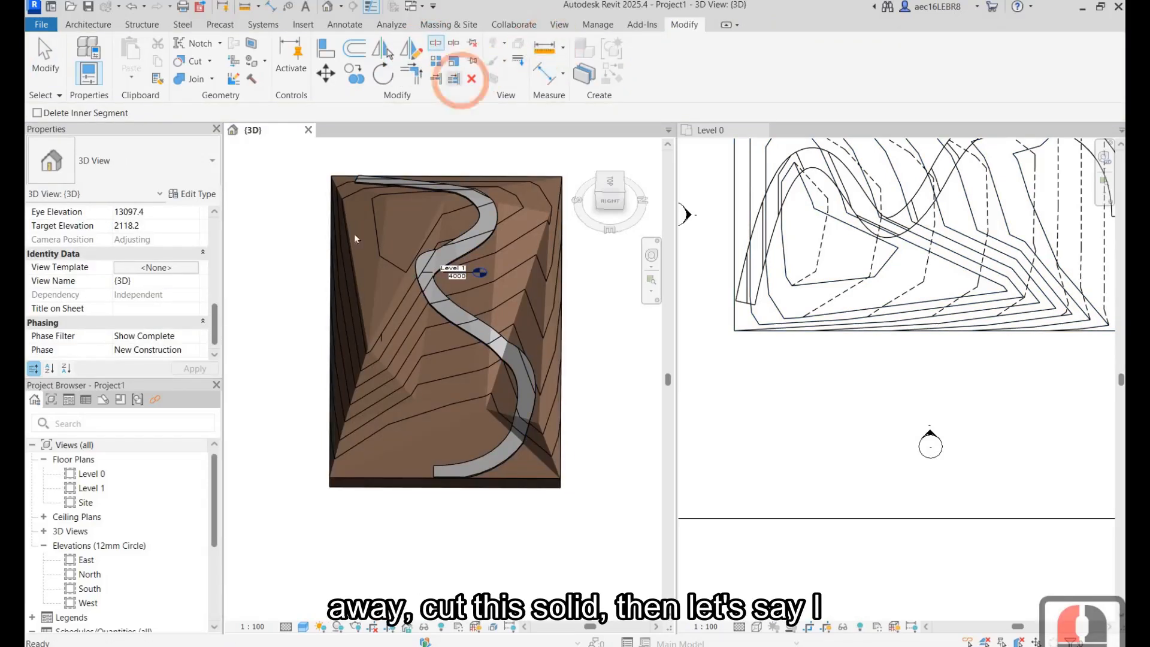
click(435, 44)
click(338, 225)
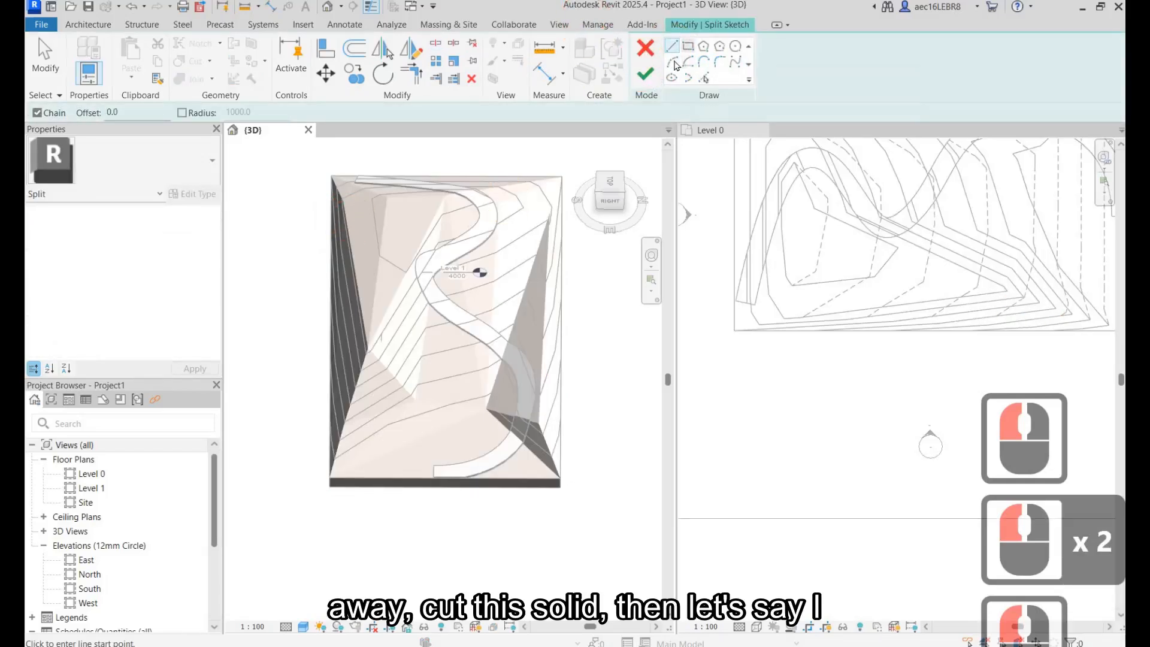
click(675, 62)
click(287, 357)
click(620, 285)
click(463, 281)
click(645, 71)
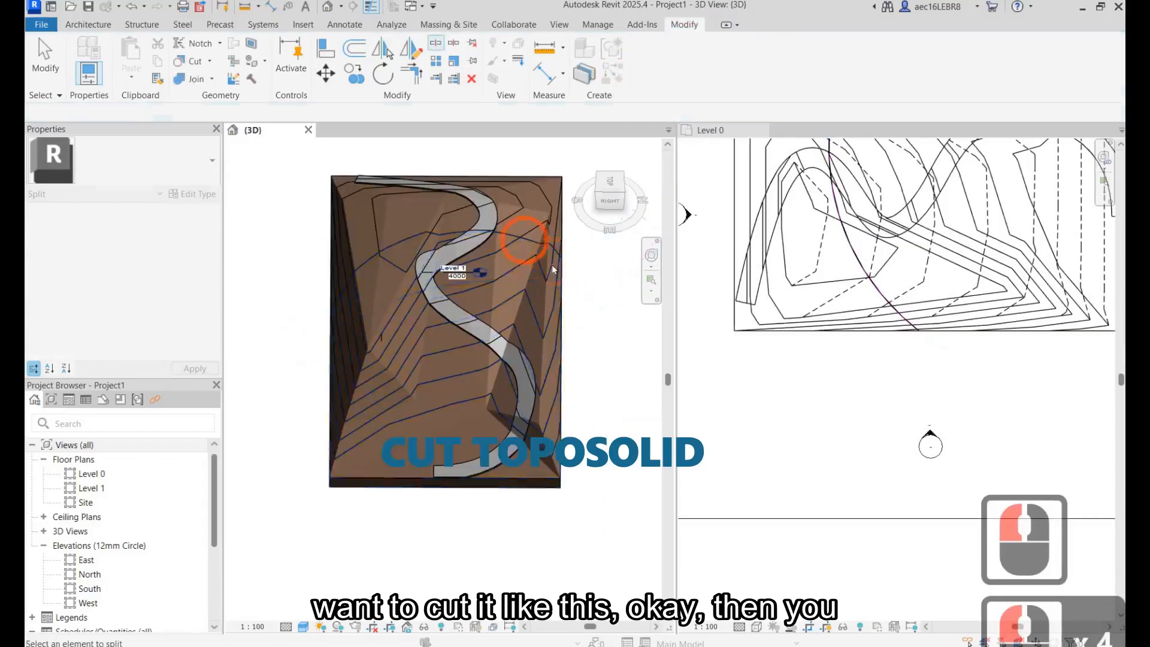
key(Escape)
- Select the smaller split-off terrain piece and duplicate its type as Toposolid 2
click(550, 199)
click(321, 329)
click(191, 193)
click(714, 148)
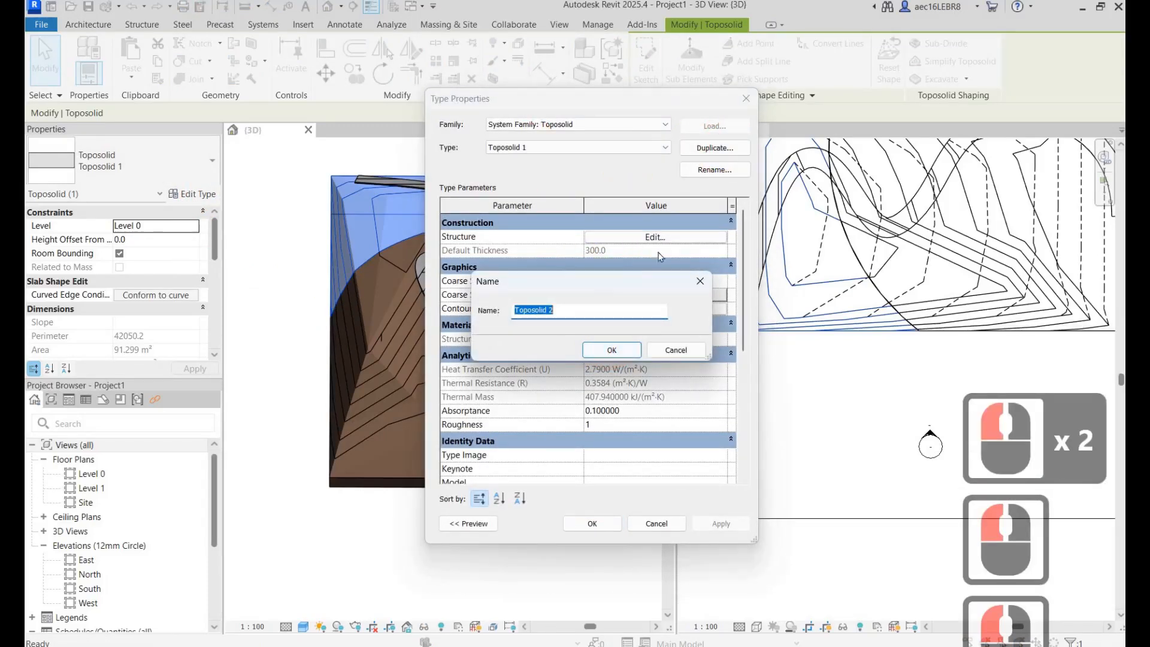
click(614, 350)
- Set the structure layer material of the Toposolid 2 type to Concrete and apply the type to the smaller terrain piece
click(637, 237)
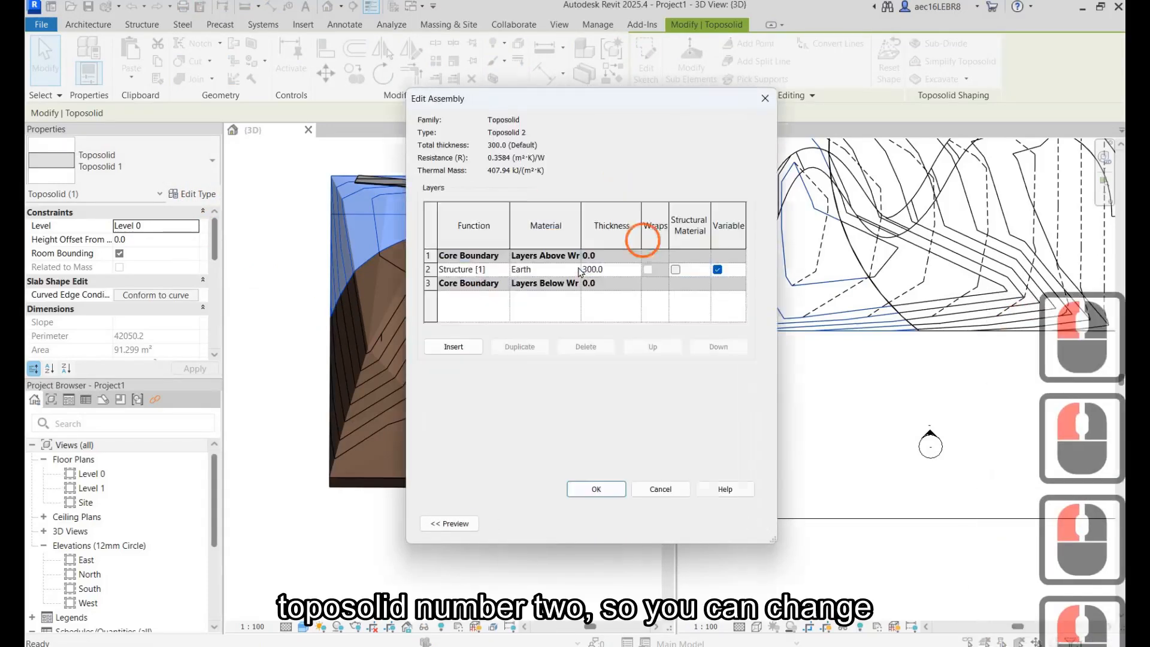
click(575, 269)
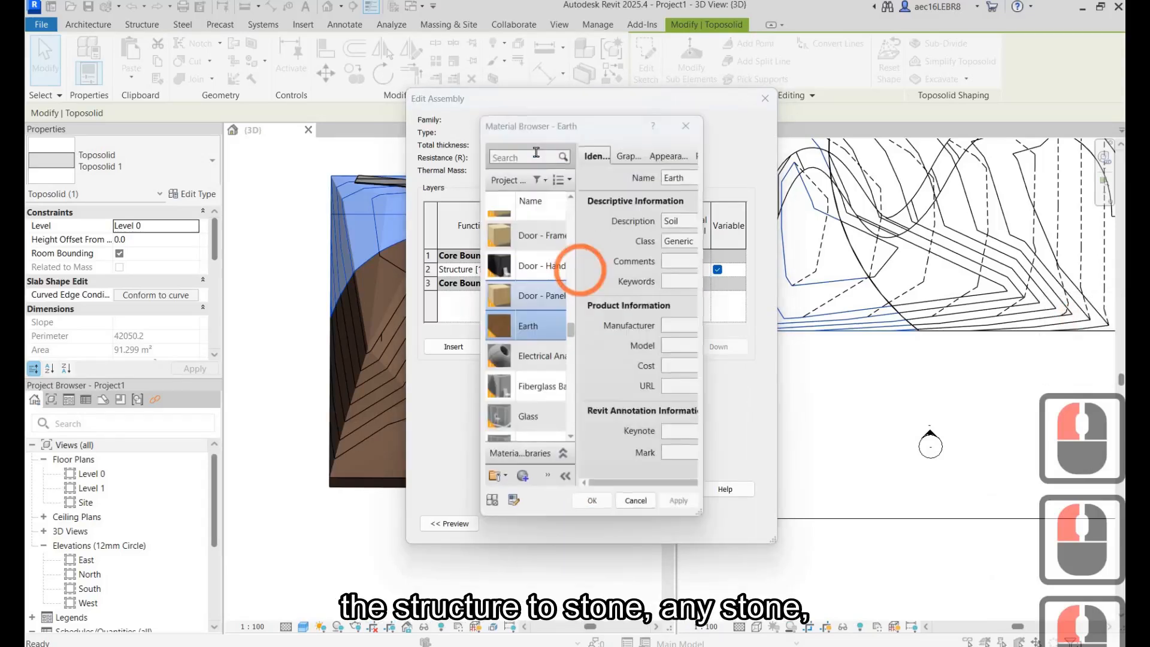
click(536, 152)
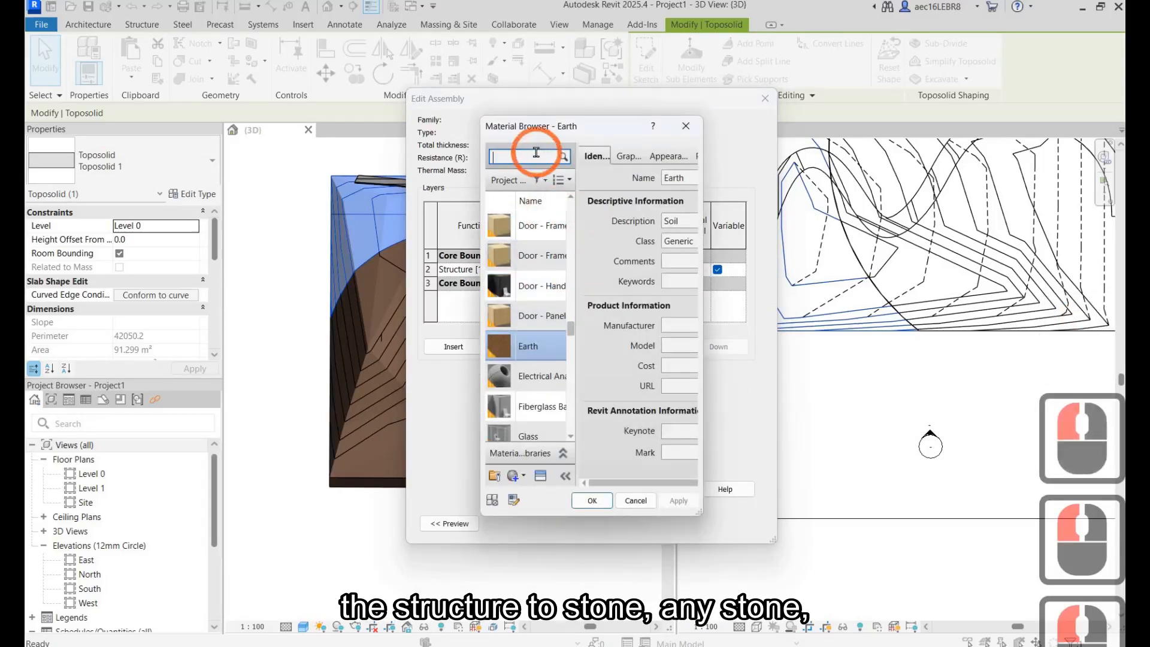
text(stone)
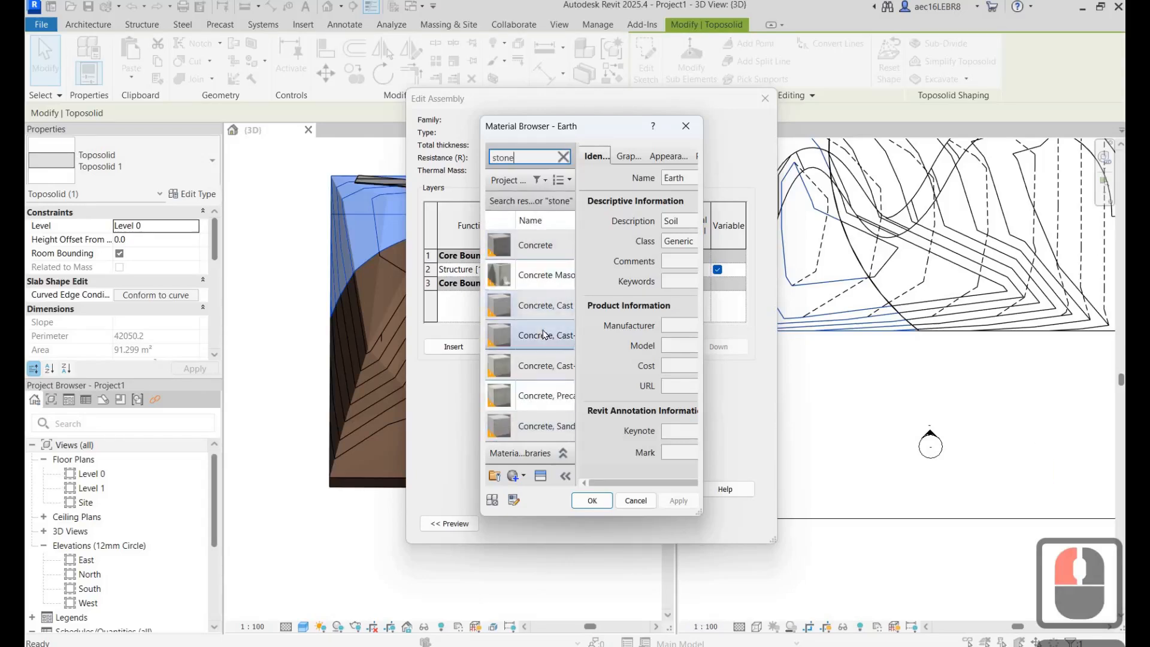
click(555, 246)
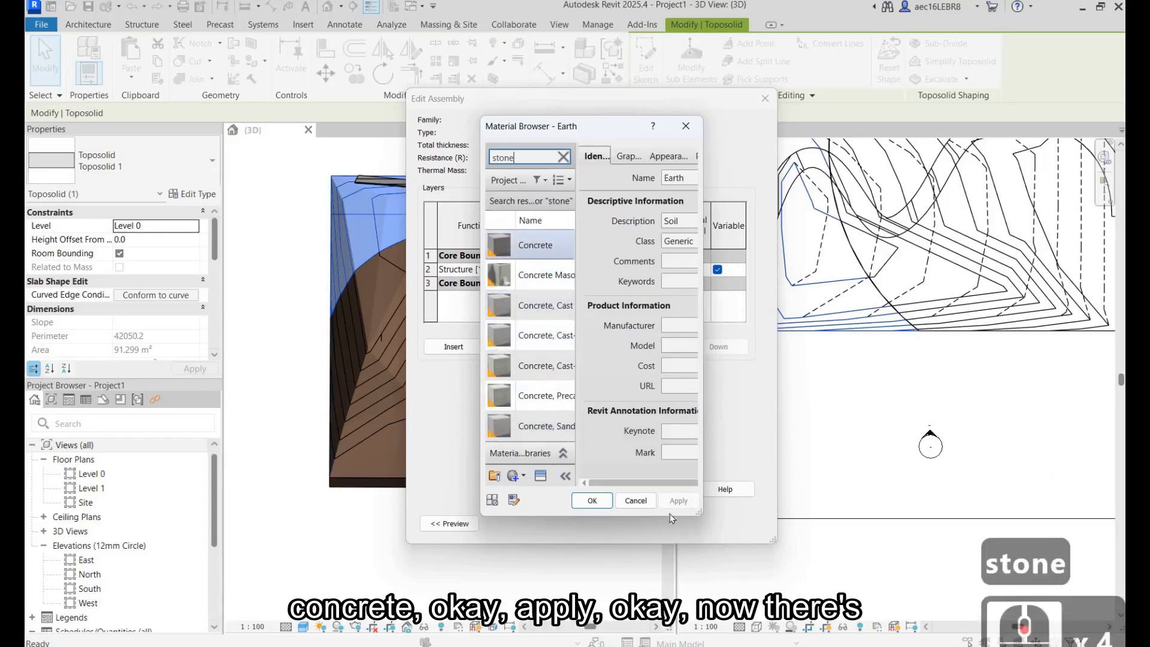
click(592, 500)
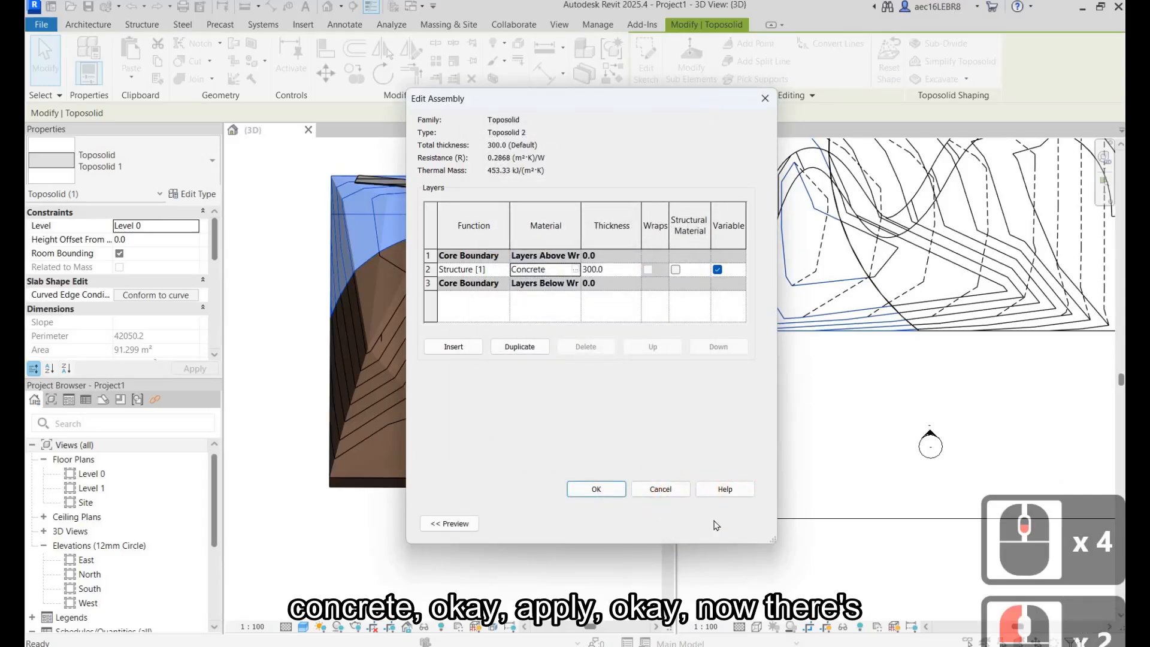
click(597, 490)
click(720, 523)
click(592, 523)
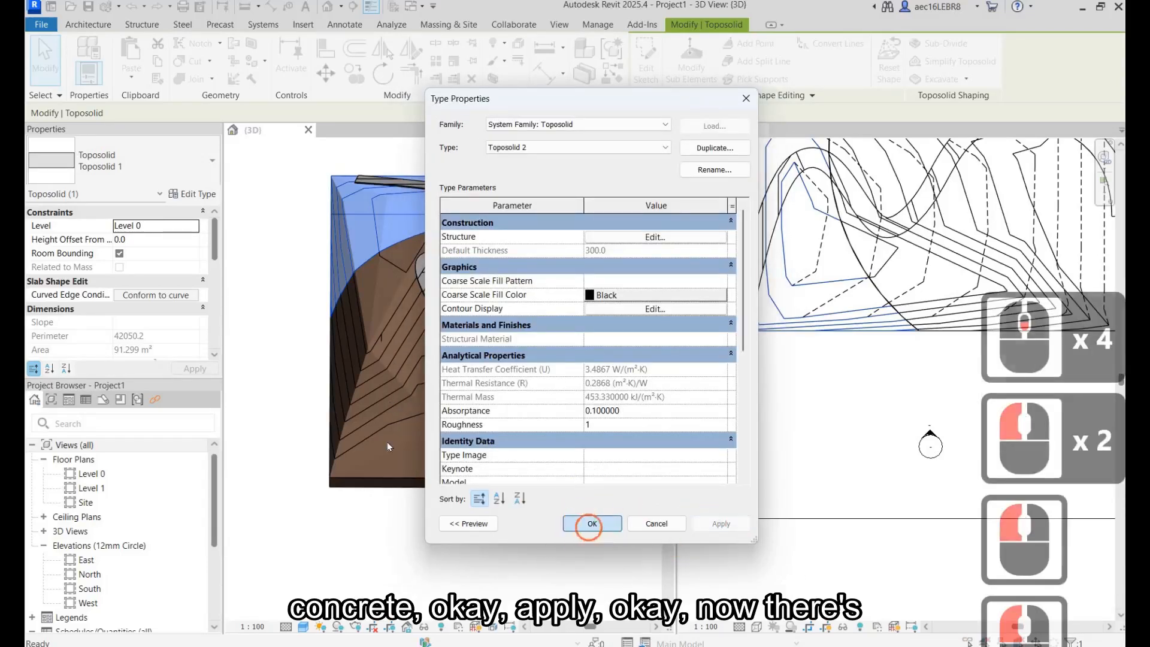
click(547, 562)
- Examine the concrete and earth terrain pieces in the 3D view from several angles, checking each piece's type and properties
shift+middle_drag(385, 441, 646, 398)
shift+middle_drag(395, 231, 393, 240)
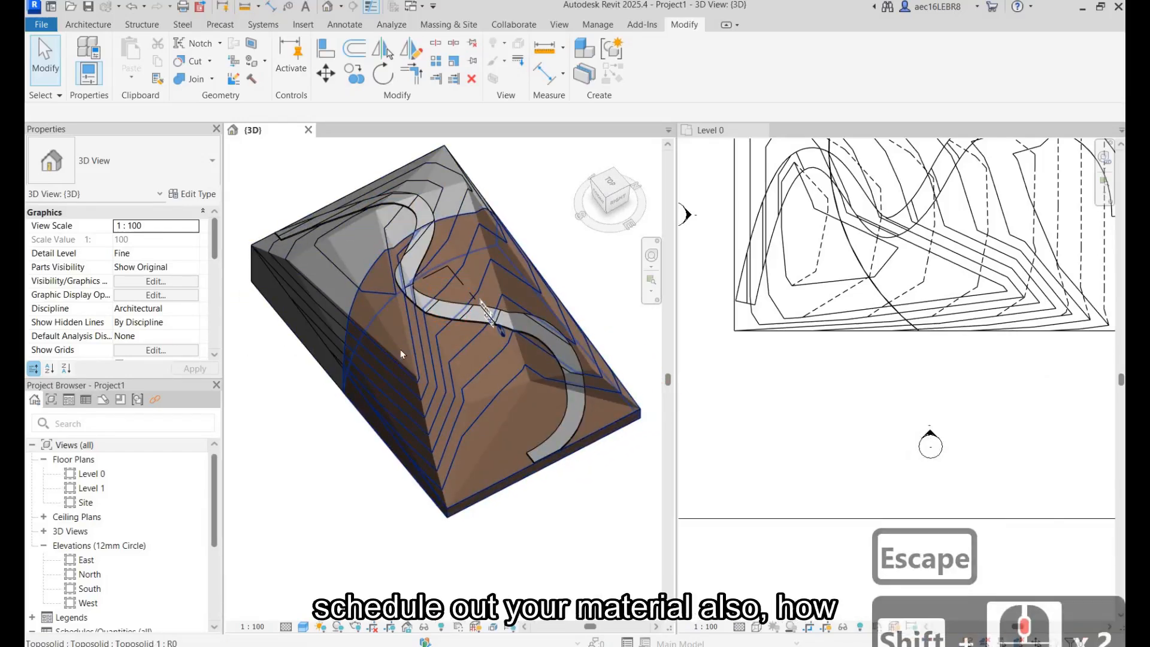
click(386, 232)
click(394, 349)
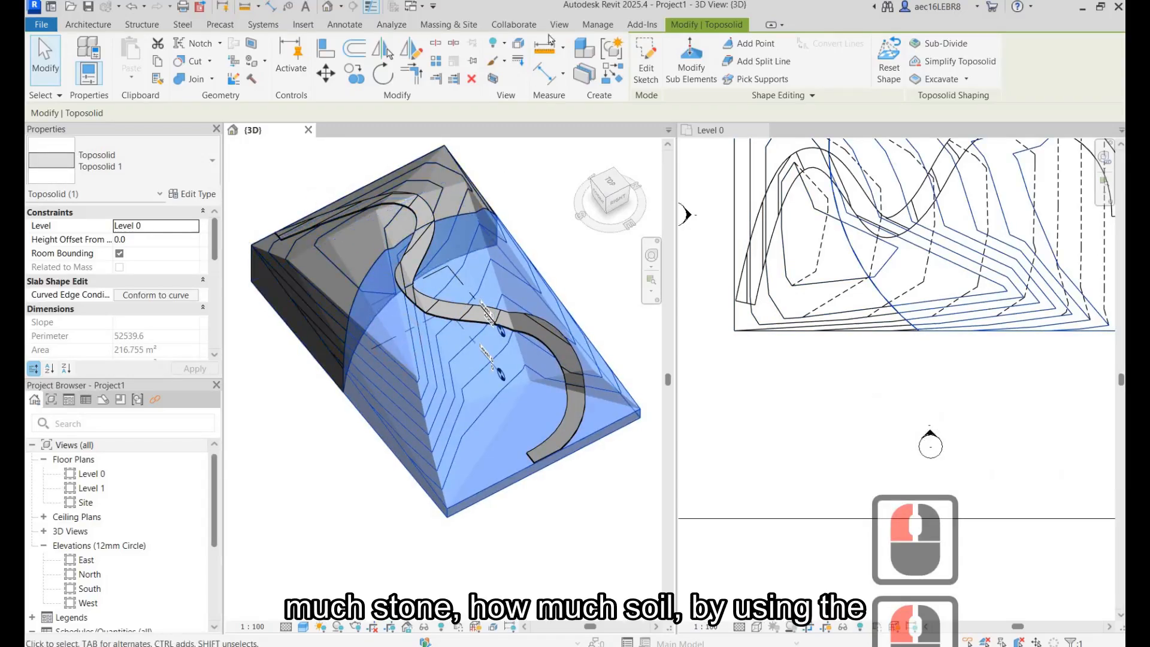
click(506, 175)
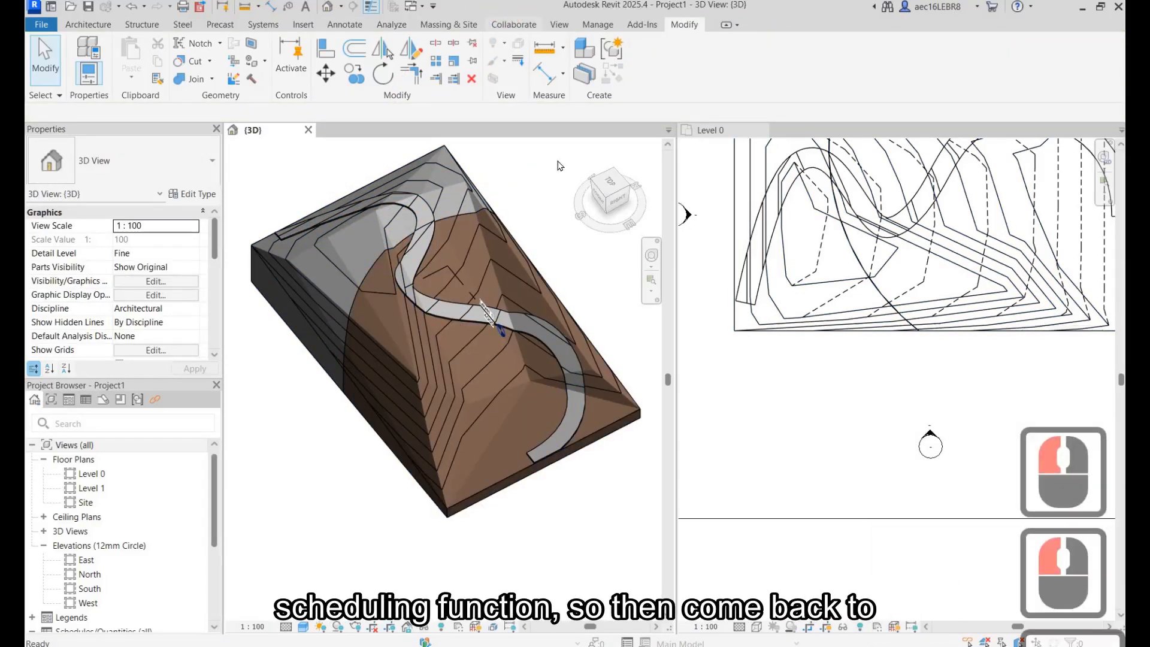
click(449, 24)
key(Escape)
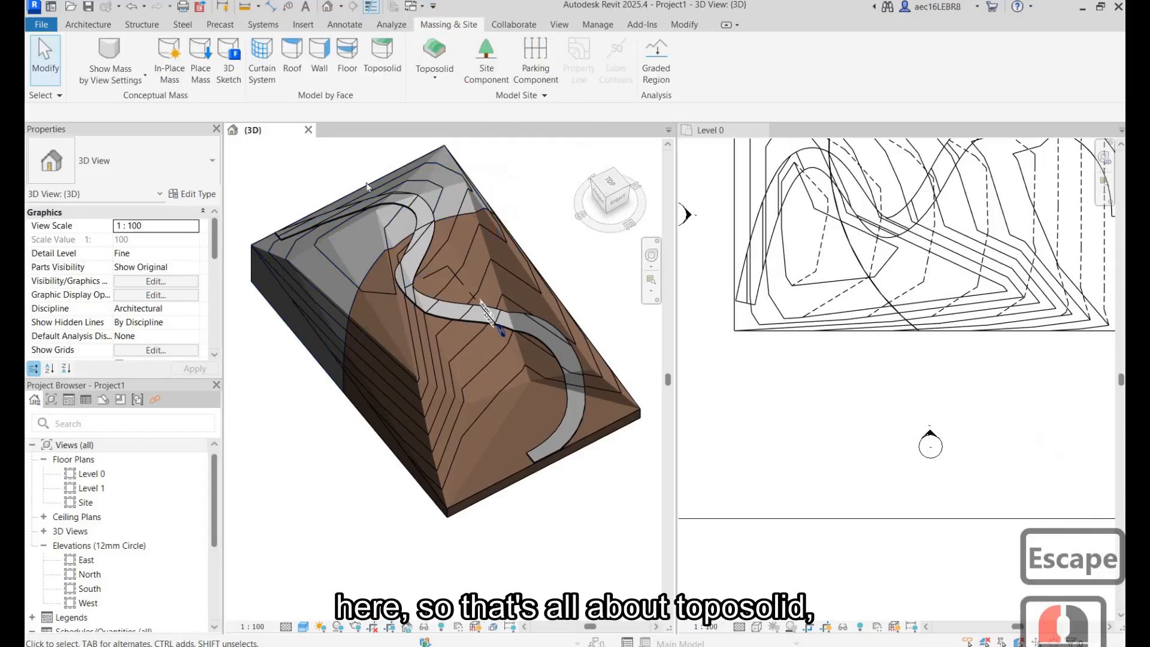
click(505, 238)
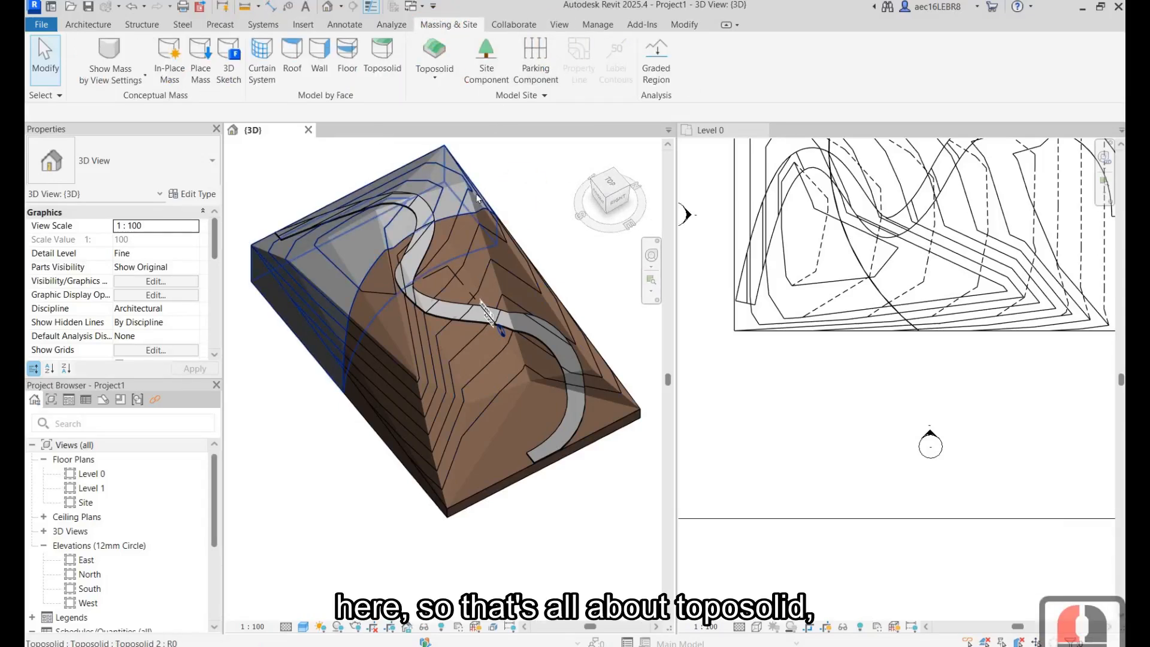
click(474, 192)
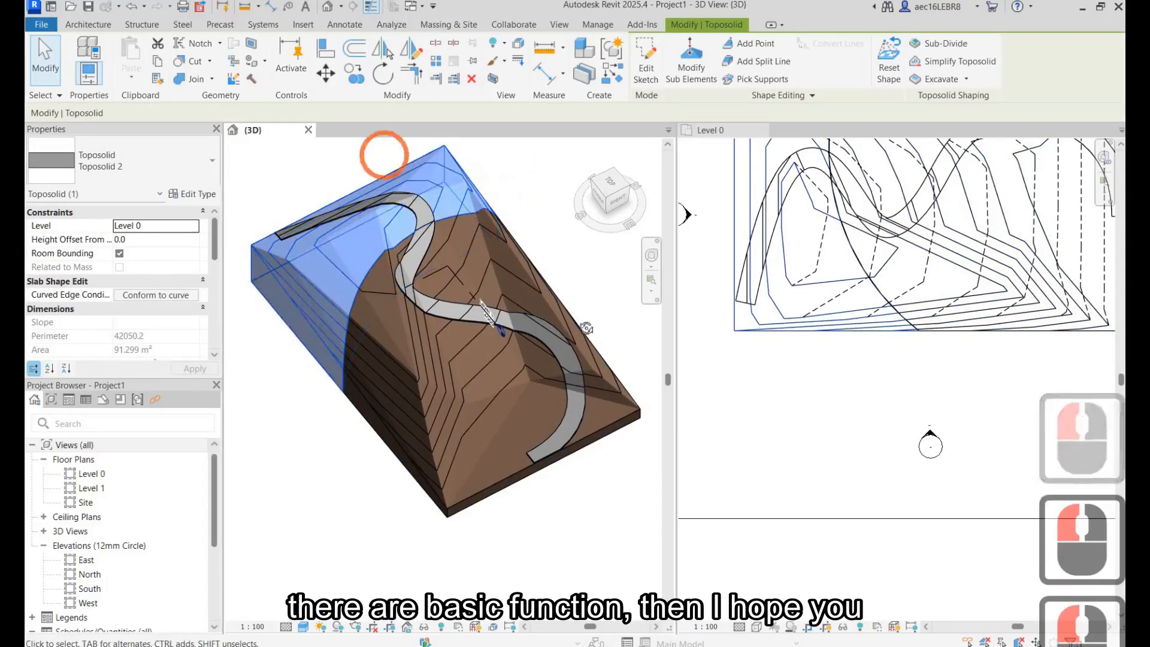
shift+middle_drag(493, 210, 467, 254)
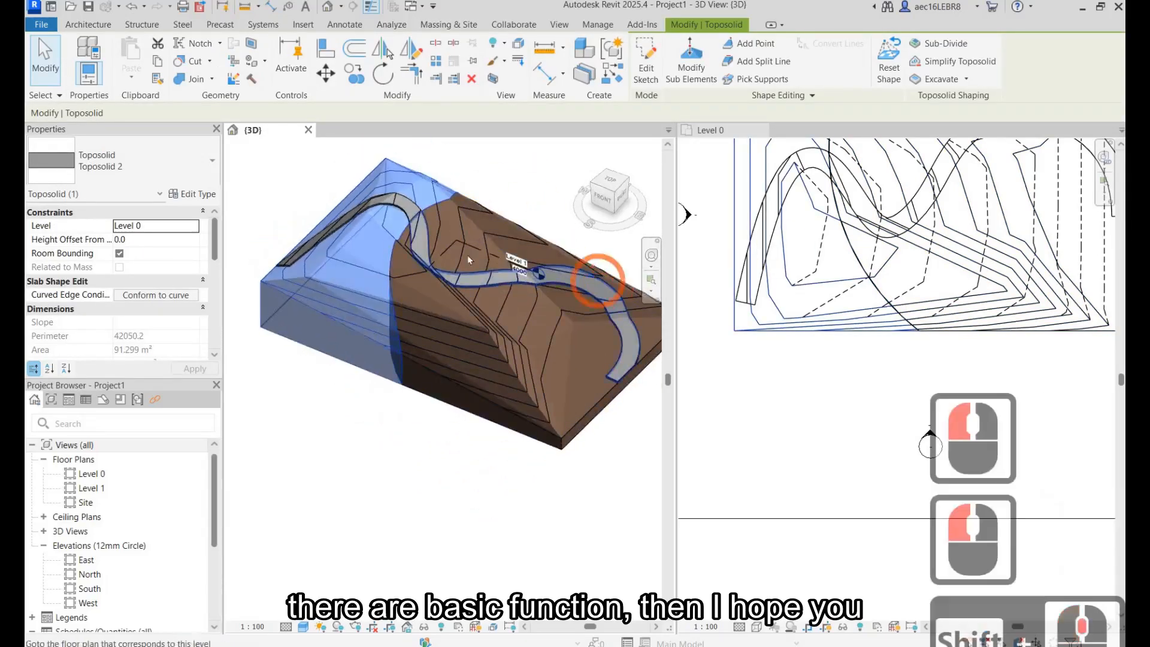
scroll(485, 200, down, 4)
click(485, 200)
click(470, 256)
click(485, 200)
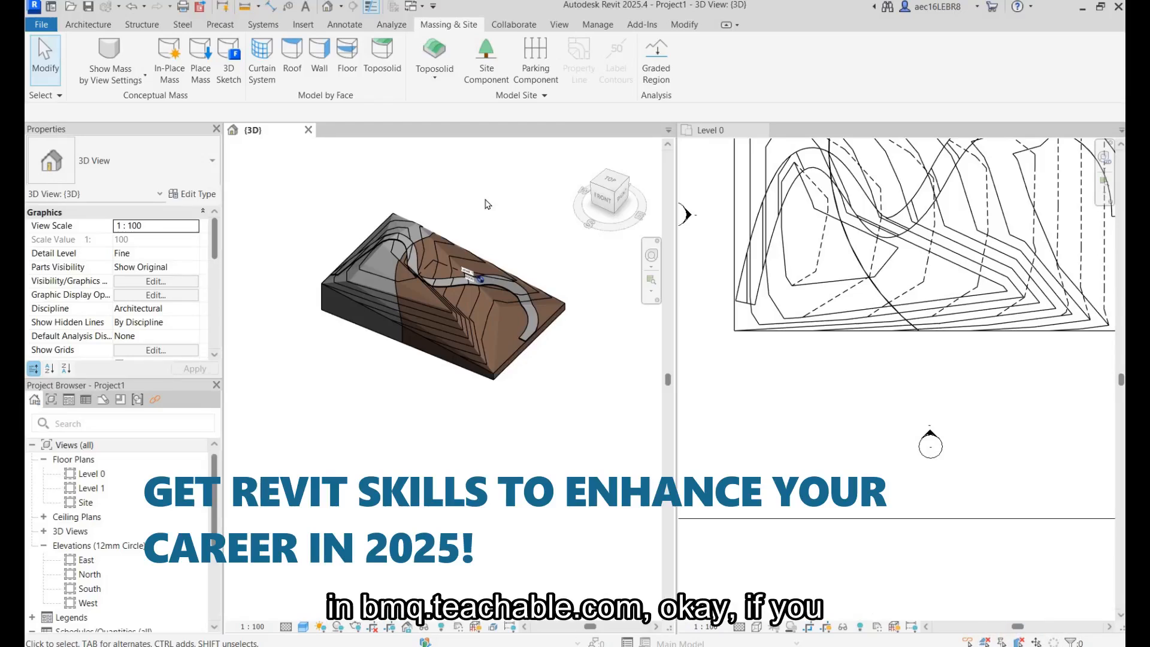
click(448, 252)
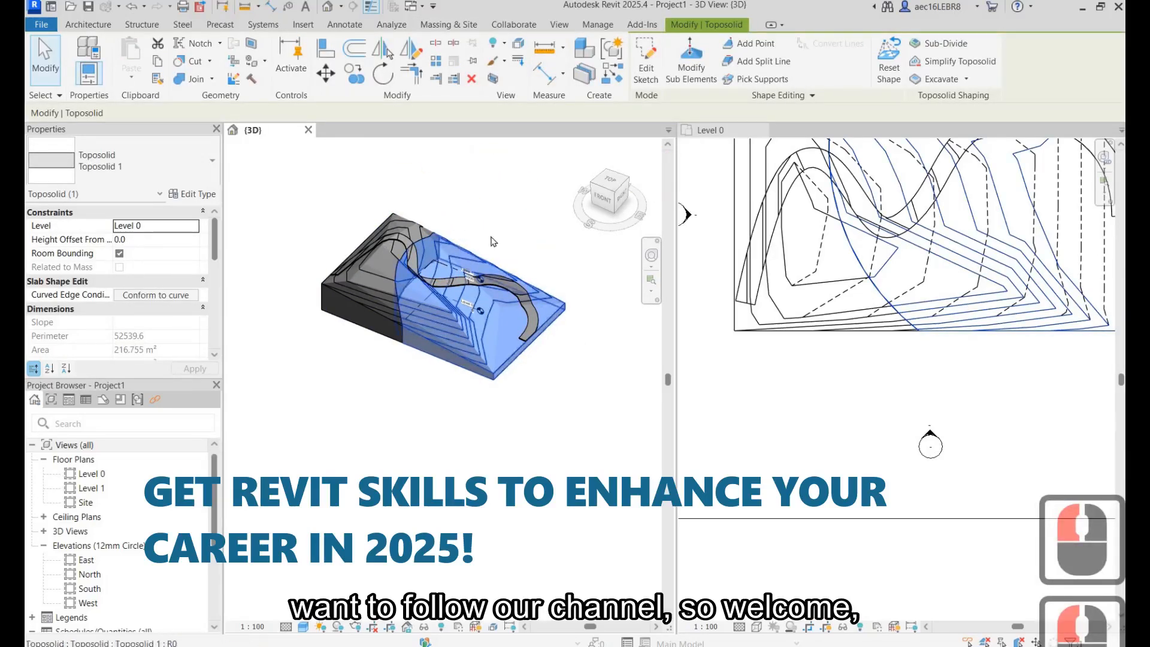
shift+middle_drag(602, 405, 542, 409)
click(449, 215)
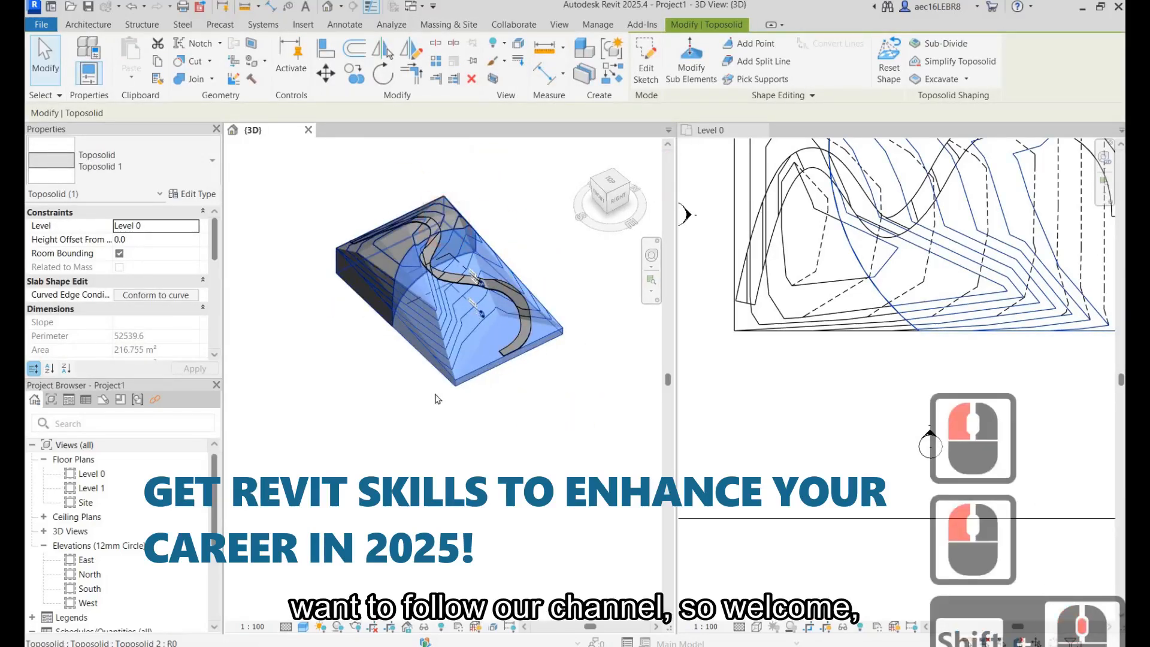
click(453, 215)
shift+middle_drag(439, 404, 475, 390)
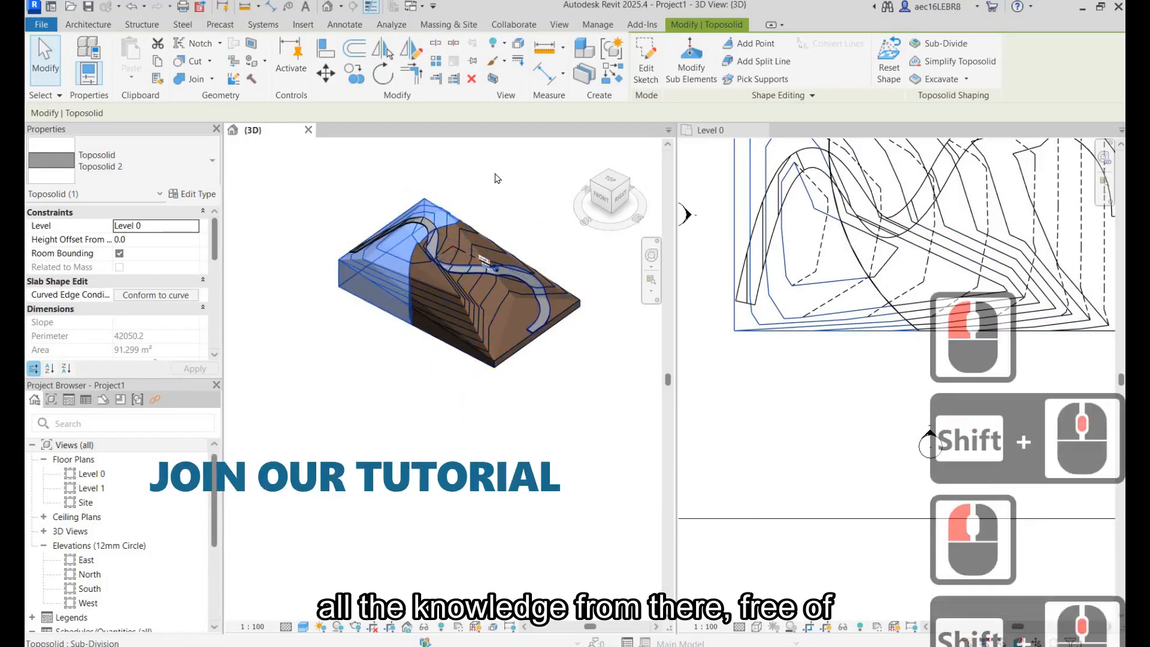
click(495, 174)
key(Escape)
click(518, 181)
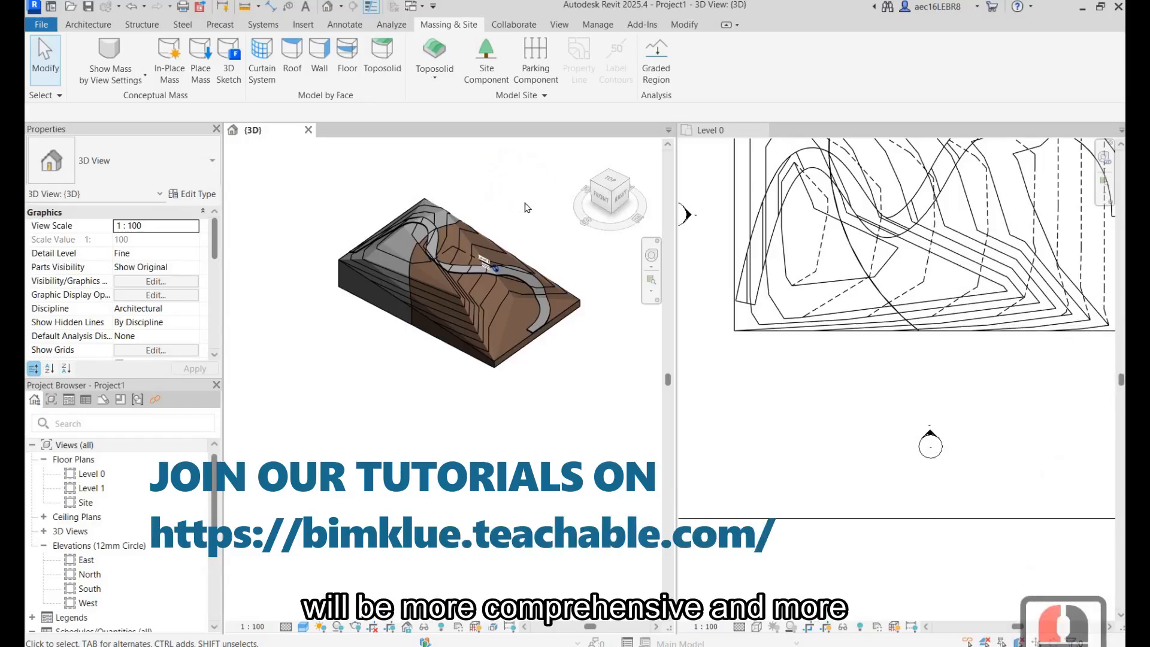
click(524, 202)
click(560, 194)
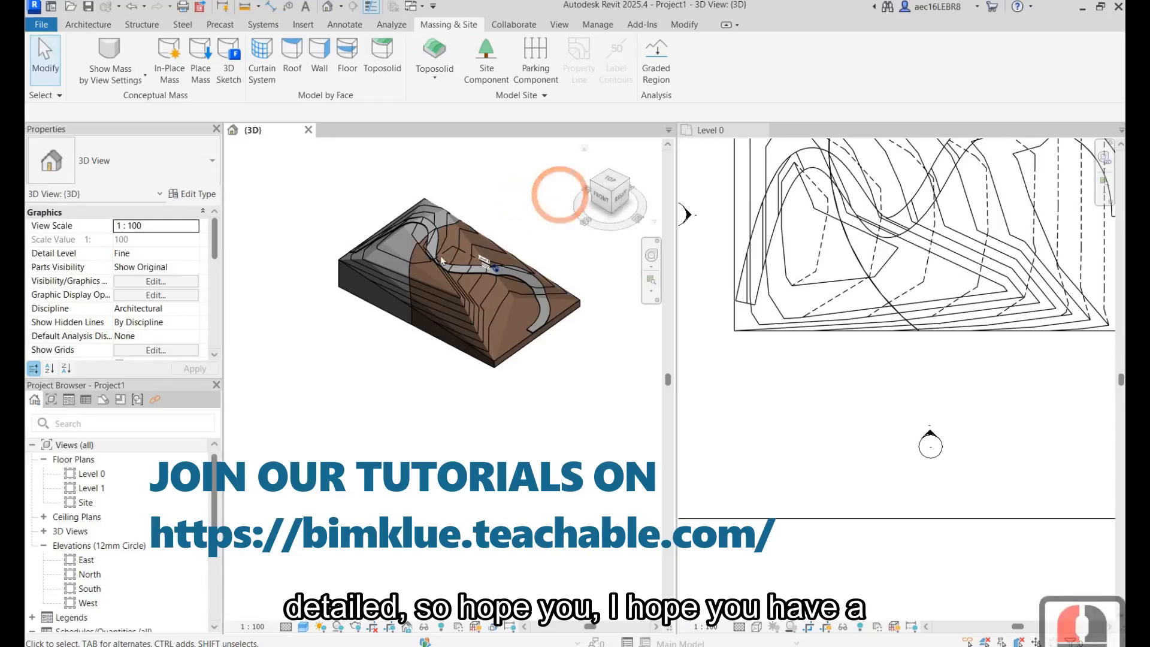
click(431, 219)
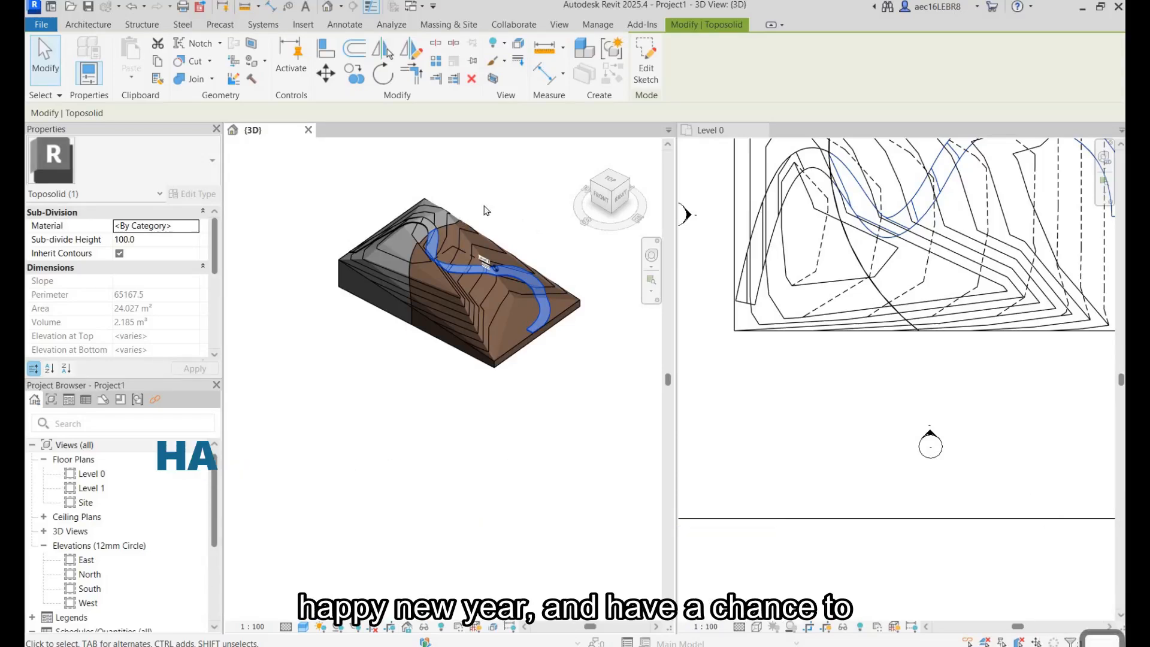
click(518, 190)
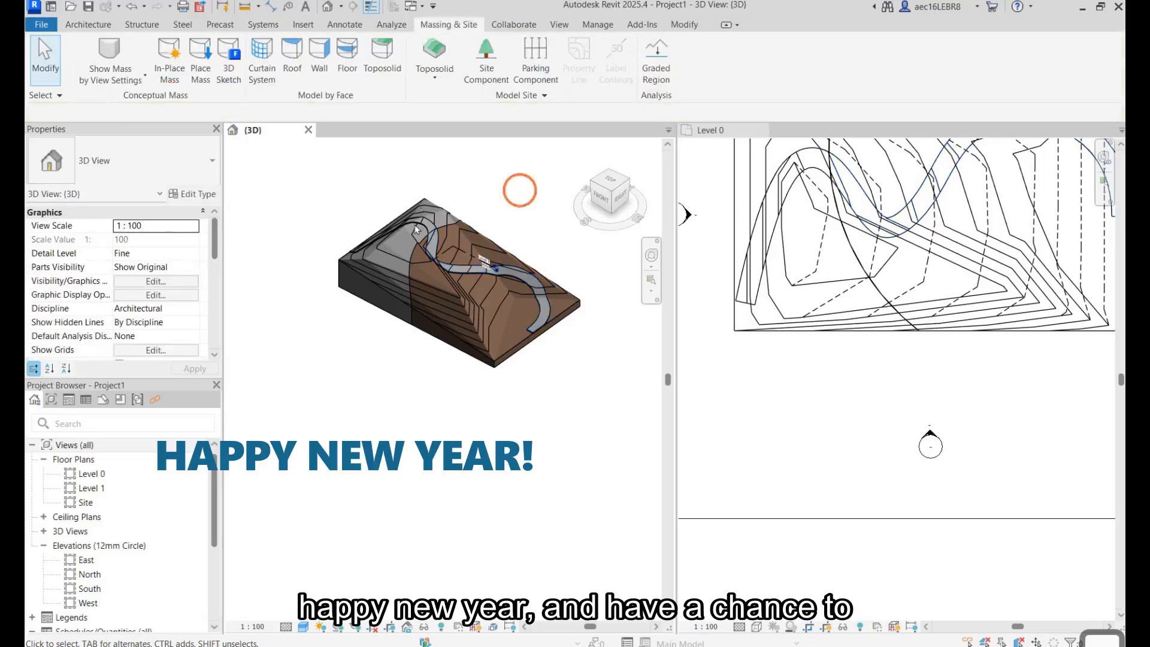
click(425, 222)
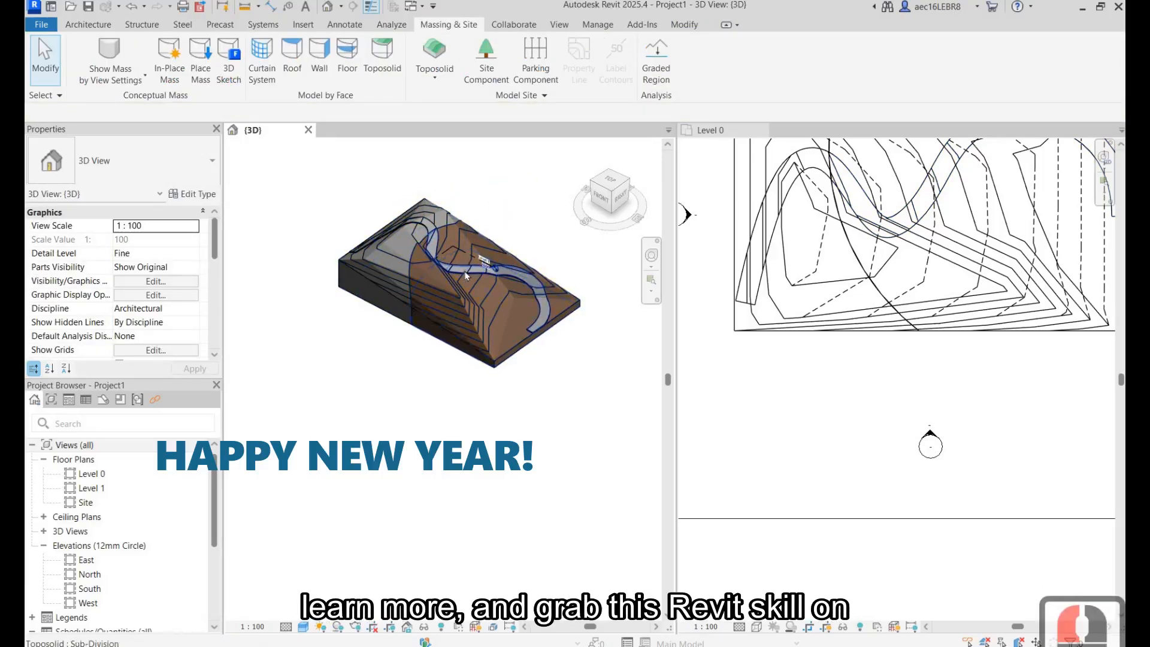
click(524, 210)
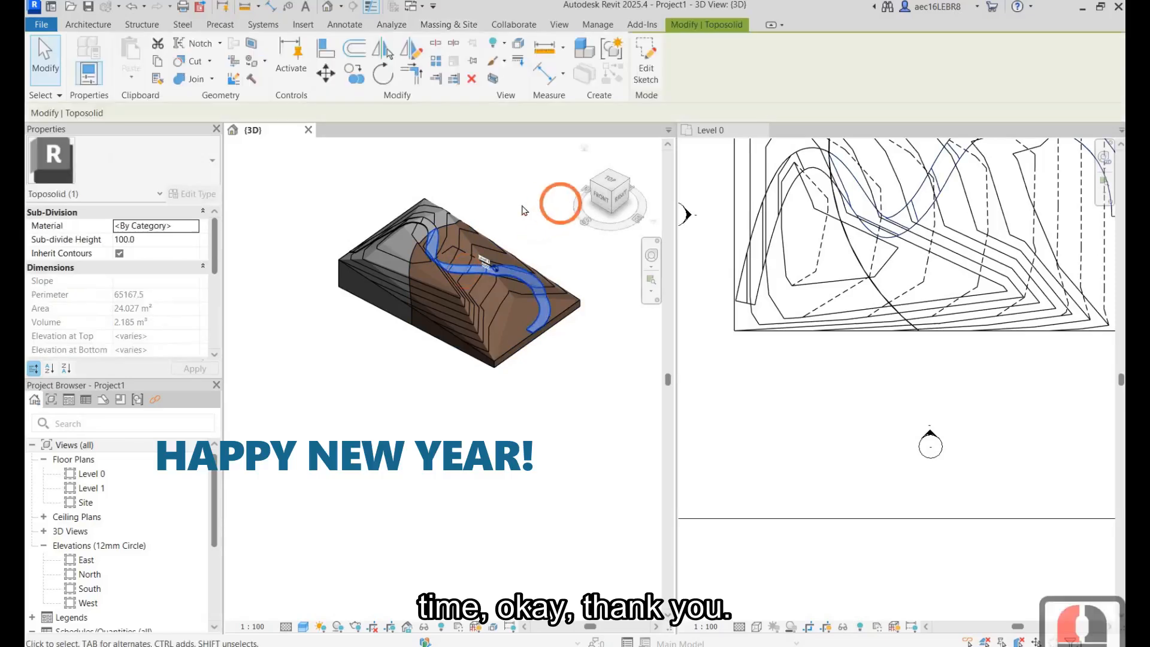